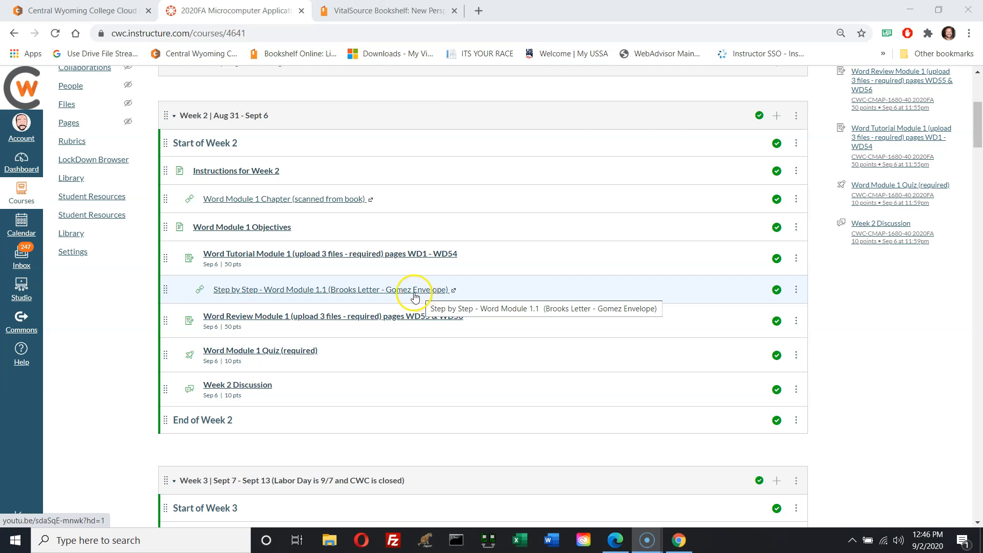
# - Check which files the Word Tutorial Module 1 assignment requires, then return to the Week 2 module on the course page
pyautogui.click(410, 255)
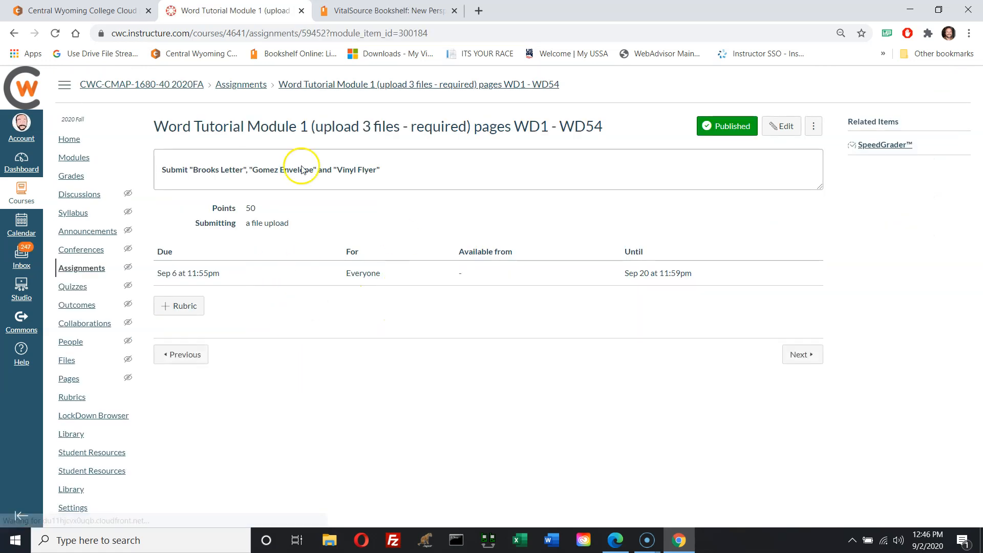
pyautogui.moveTo(362, 170); pyautogui.dragTo(333, 168)
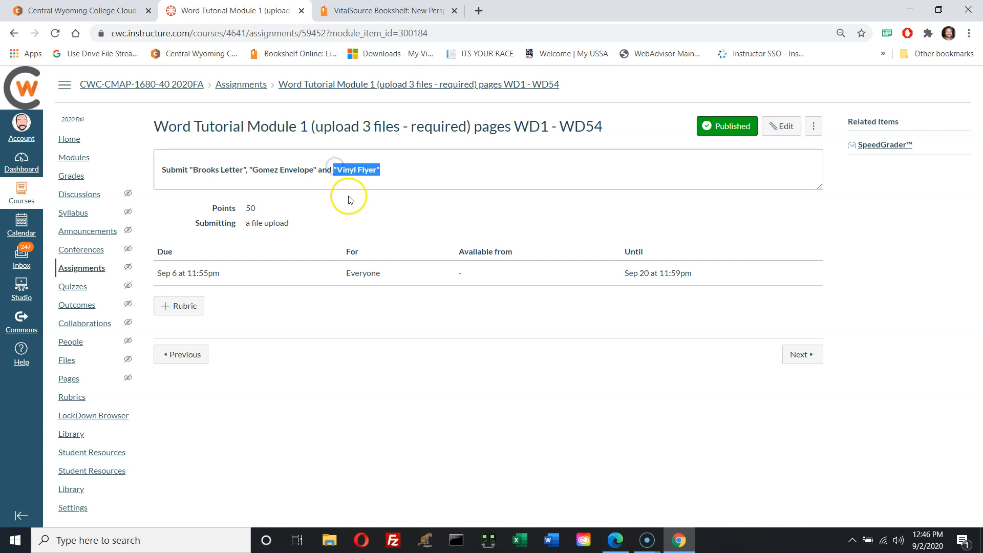
pyautogui.click(142, 84)
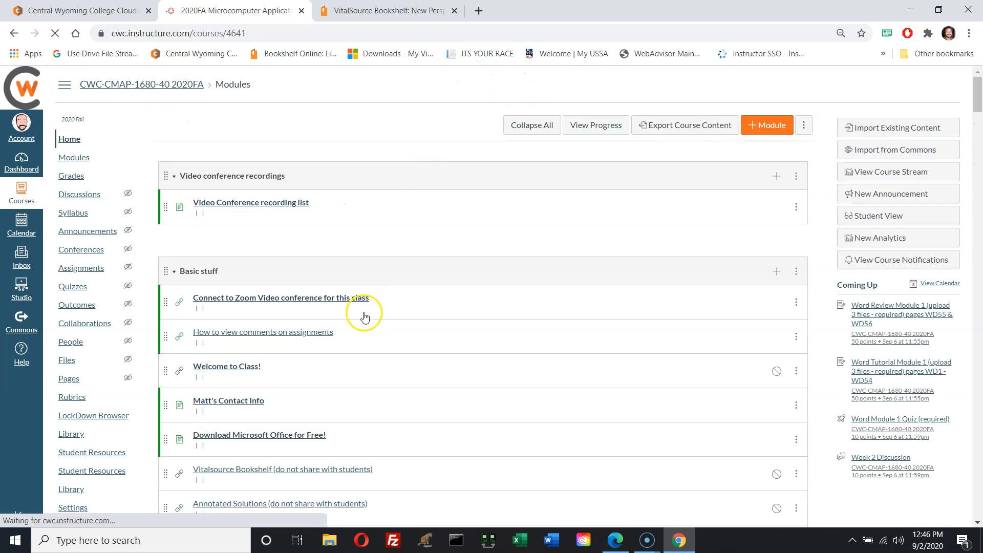
pyautogui.scroll(-2, 296, 307)
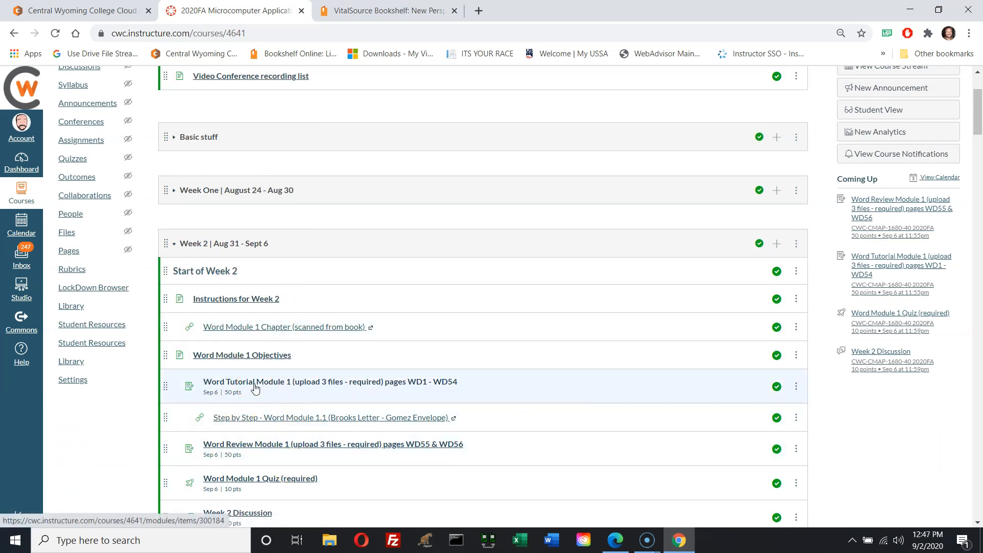
# - Switch to the VitalSource textbook and examine the Session 1.2 Visual Overview on formatting a document, pages WD 30 and WD 31
pyautogui.click(396, 11)
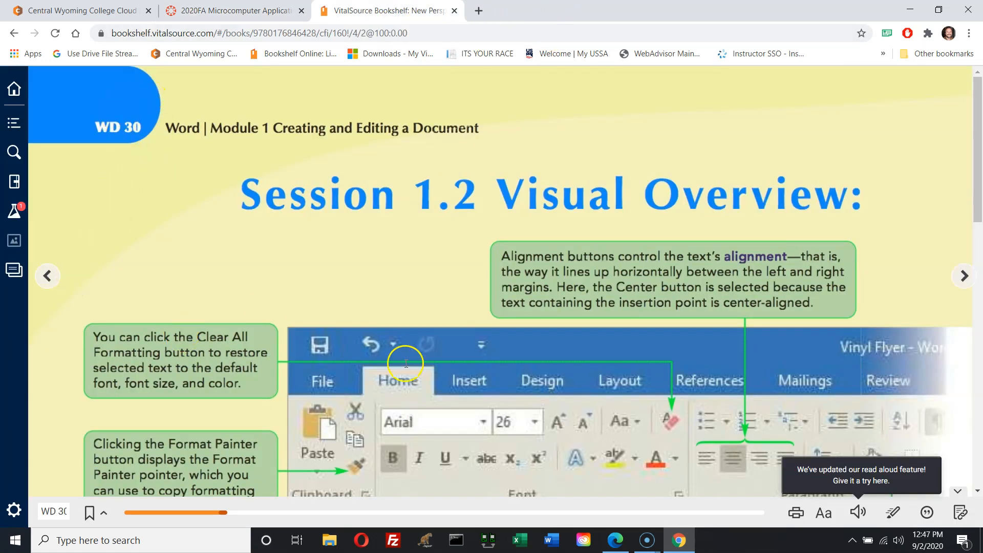
pyautogui.scroll(-10, 412, 360)
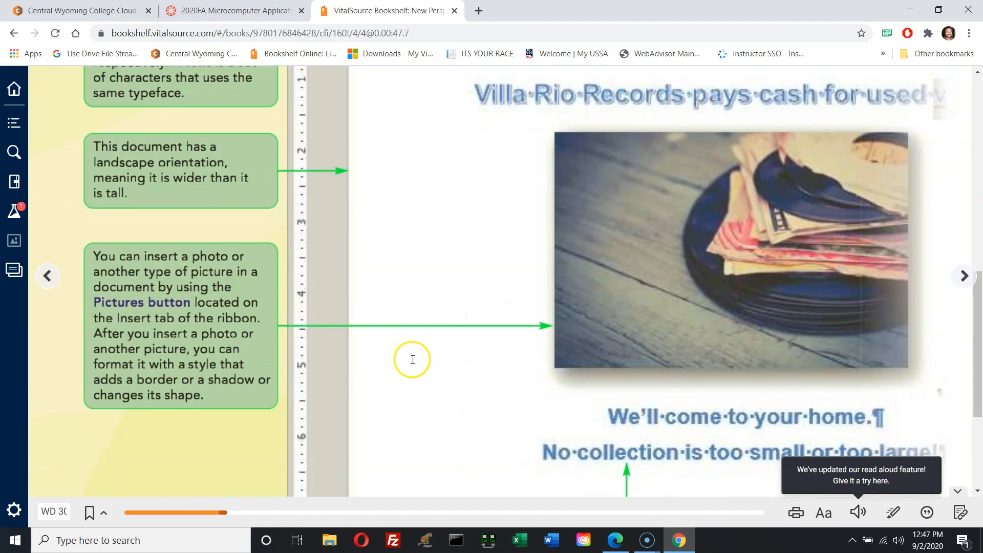
pyautogui.scroll(-4, 413, 360)
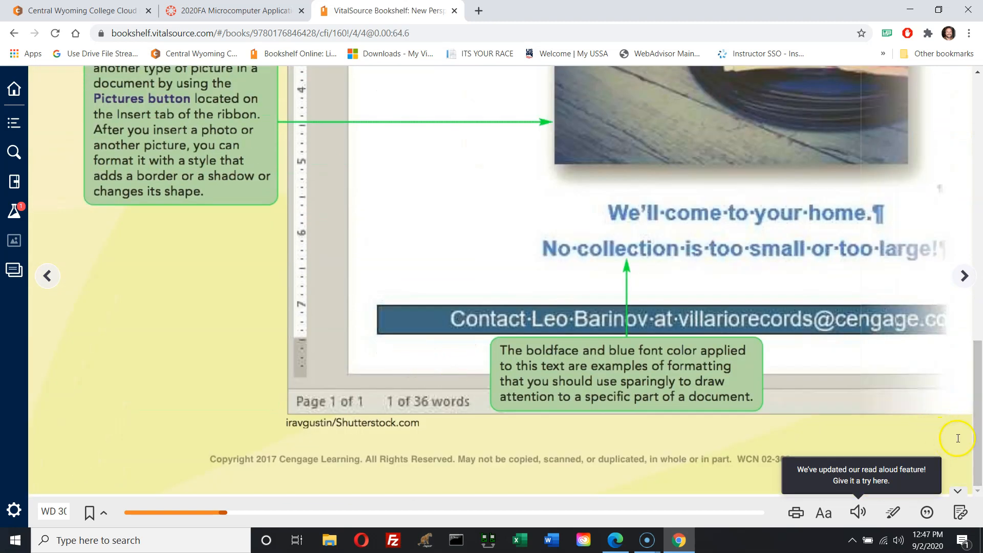
pyautogui.click(964, 276)
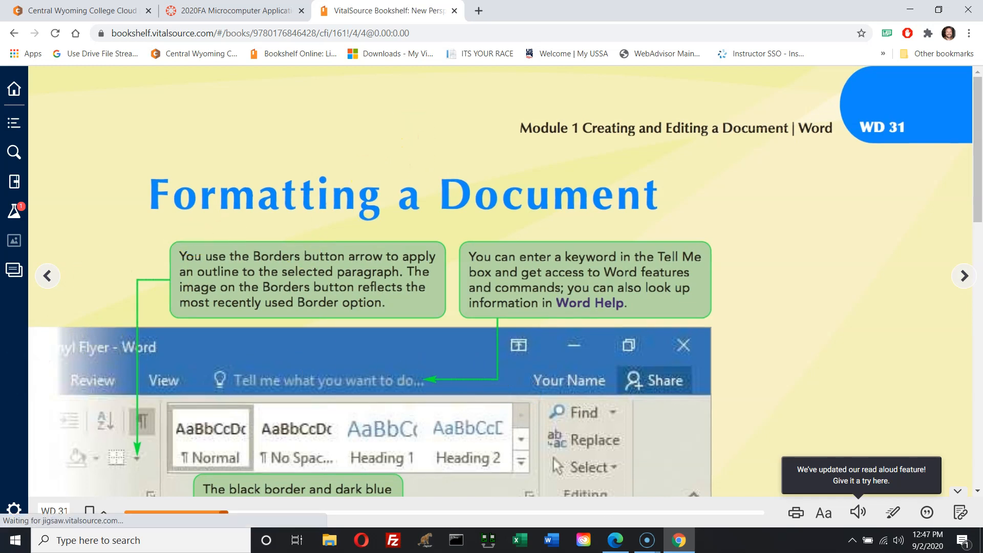
pyautogui.scroll(-5, 314, 364)
pyautogui.scroll(-6, 315, 364)
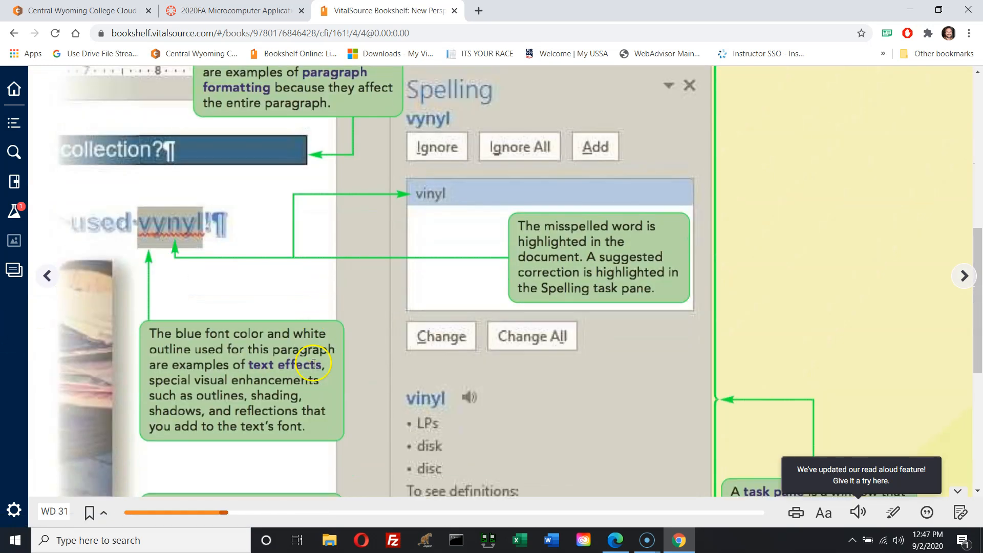
pyautogui.scroll(-4, 312, 362)
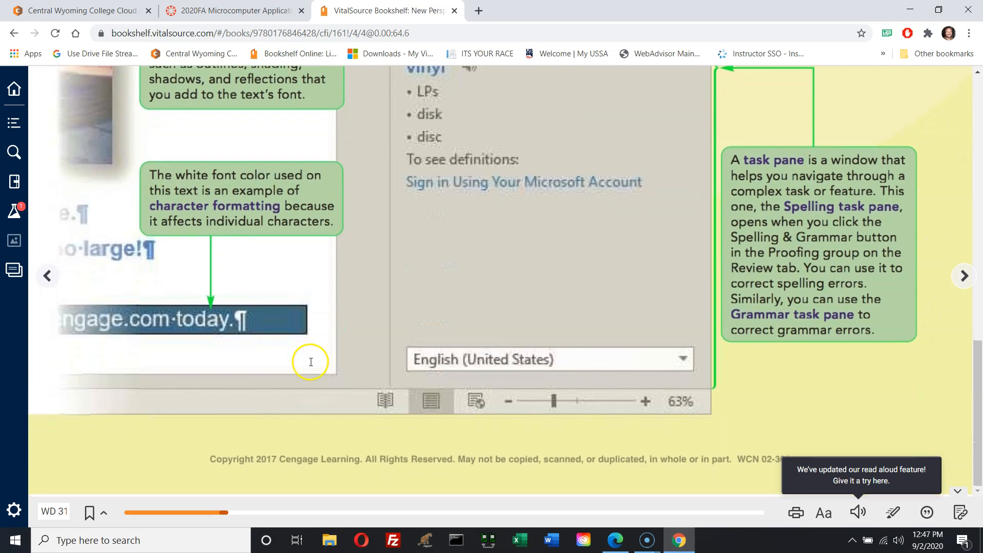
pyautogui.scroll(5, 309, 362)
pyautogui.scroll(9, 309, 362)
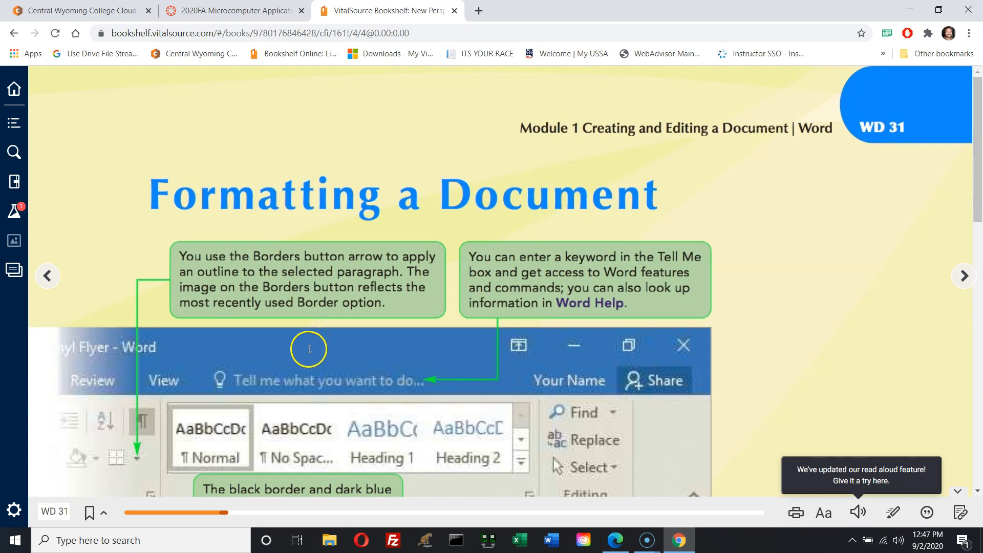
pyautogui.scroll(-15, 443, 375)
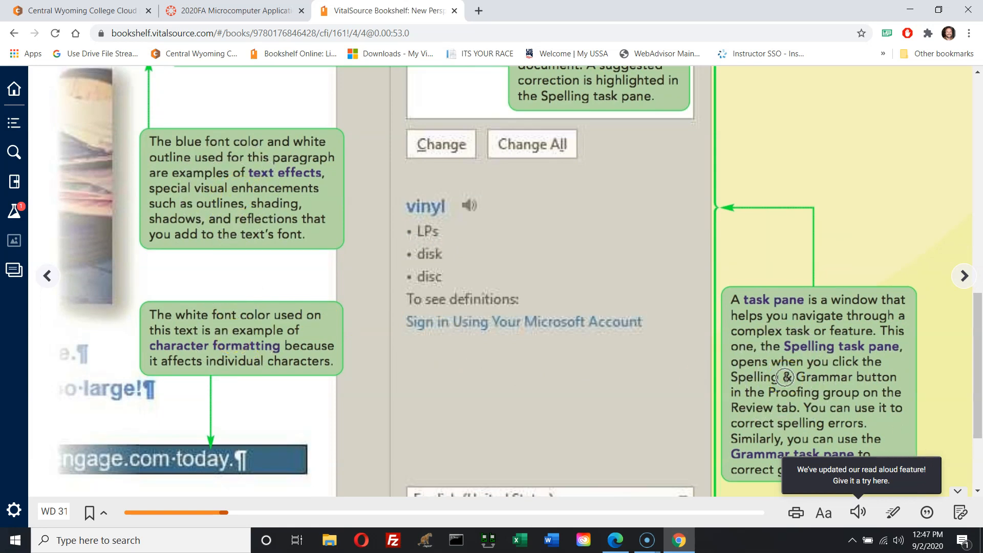
# - Read page WD 32 about opening the existing flyer document and move the textbook tab out into a separate window
pyautogui.click(963, 276)
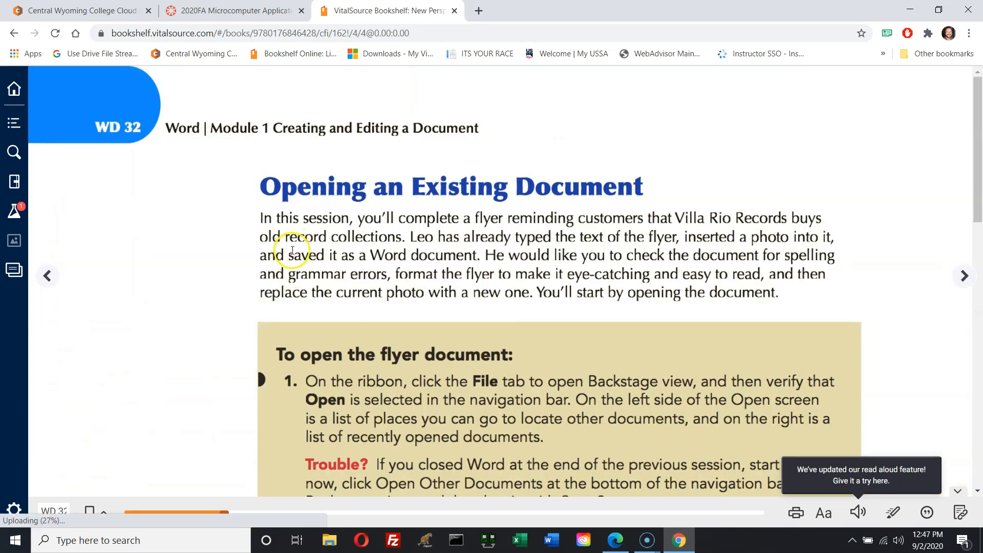
pyautogui.scroll(-3, 292, 254)
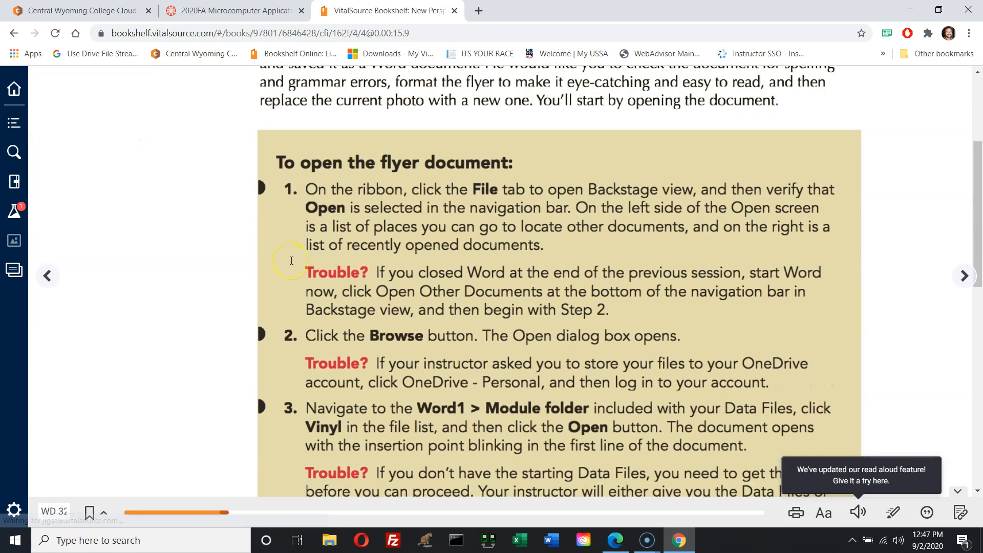
pyautogui.scroll(3, 291, 260)
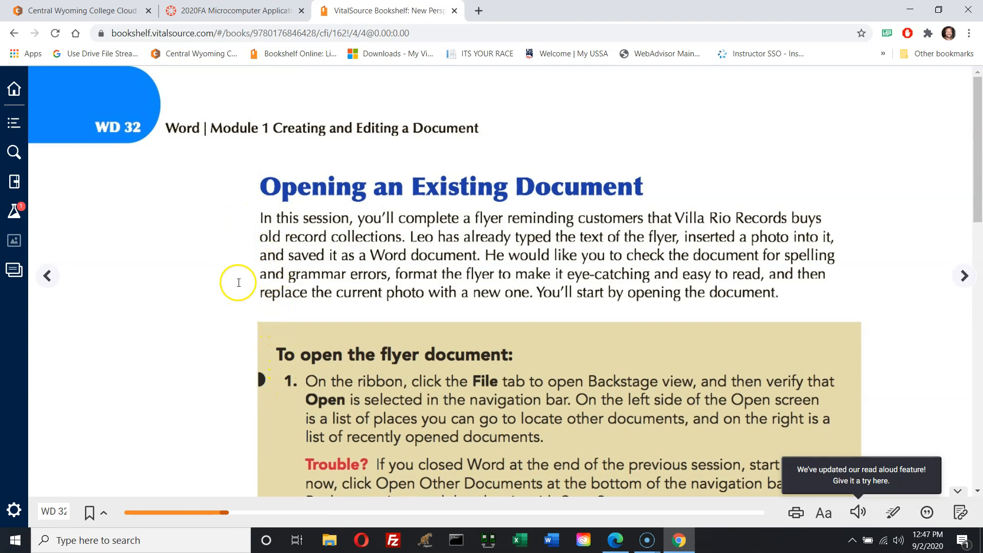
pyautogui.scroll(-1, 328, 364)
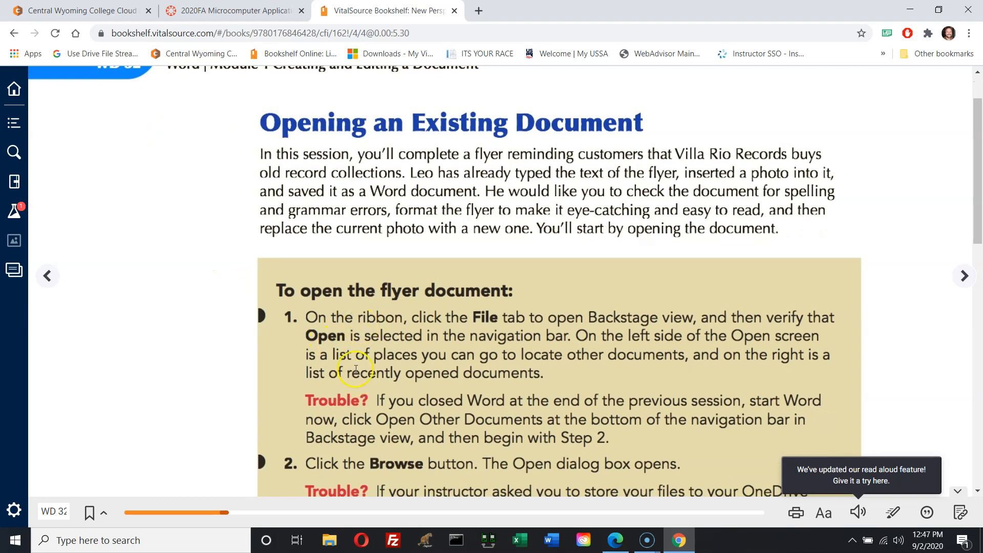
pyautogui.scroll(-1, 395, 349)
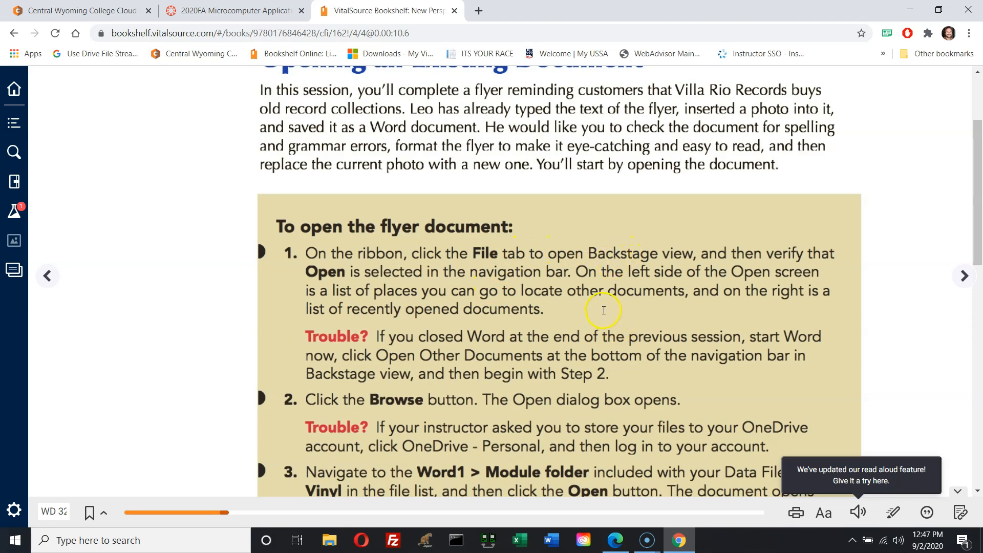
pyautogui.scroll(2, 604, 297)
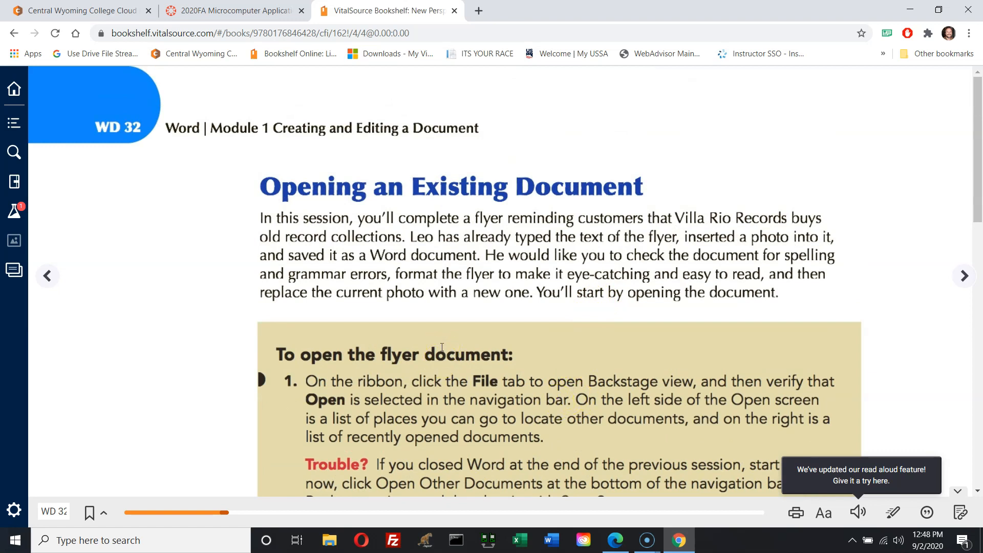
pyautogui.moveTo(393, 12); pyautogui.dragTo(982, 3)
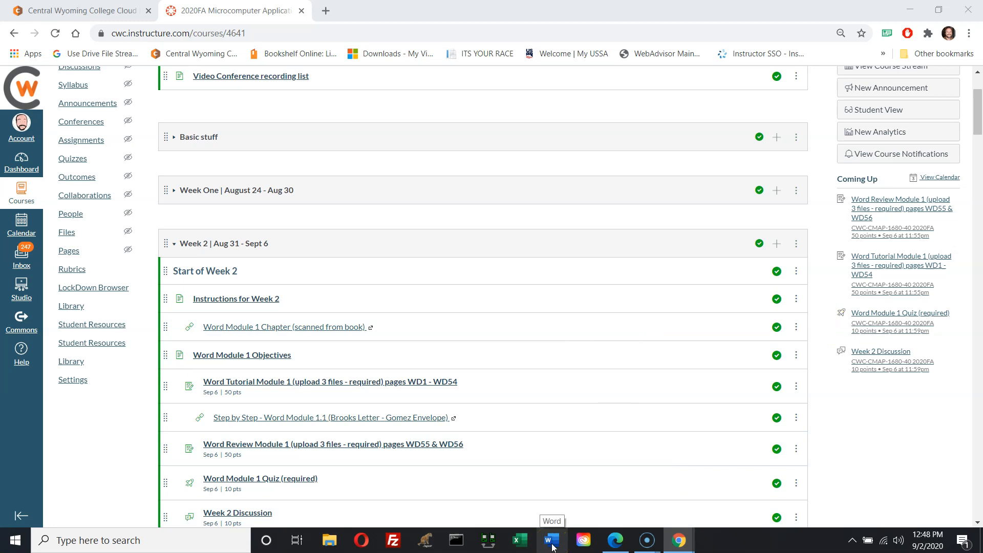
# - Find and launch Word through the Windows search, and create a blank document
pyautogui.click(200, 549)
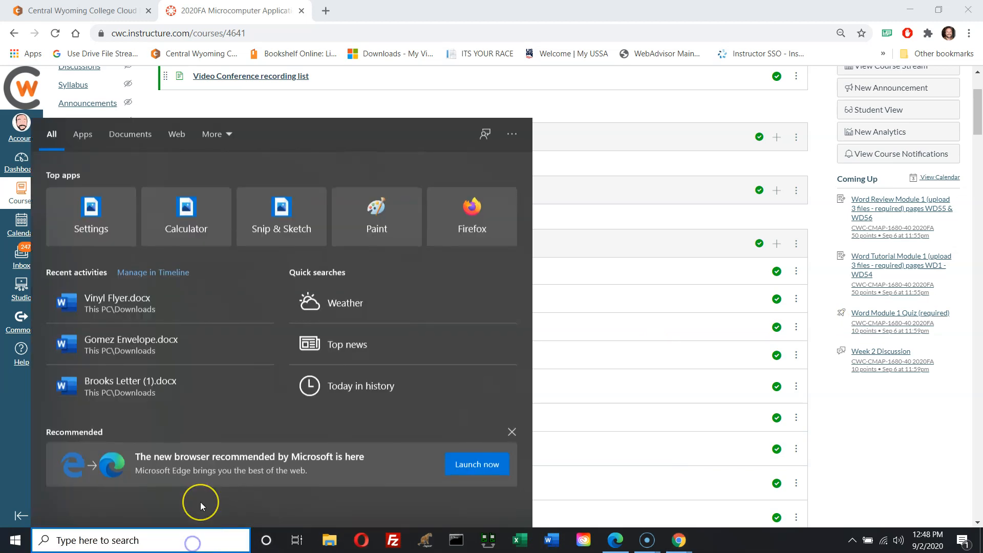
pyautogui.write('word')
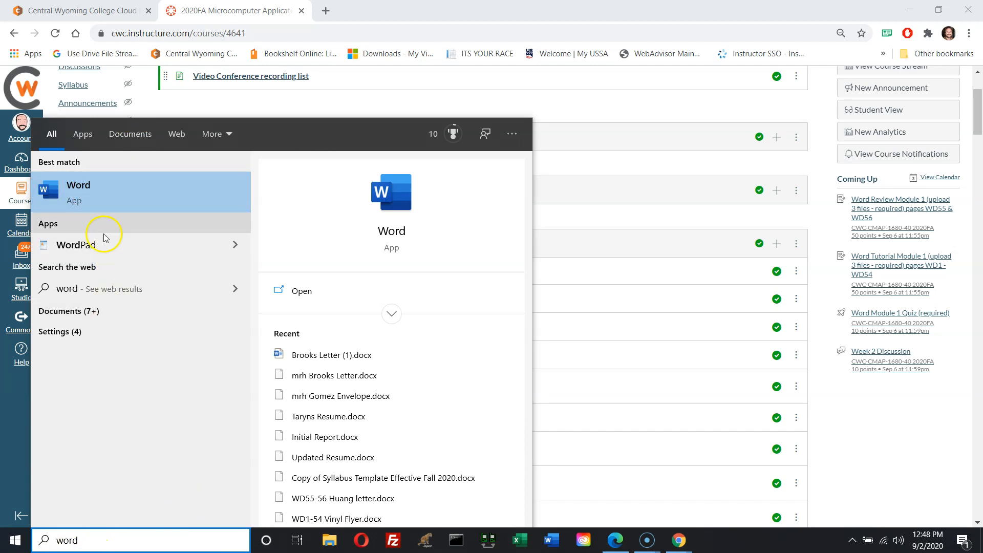
pyautogui.click(80, 193)
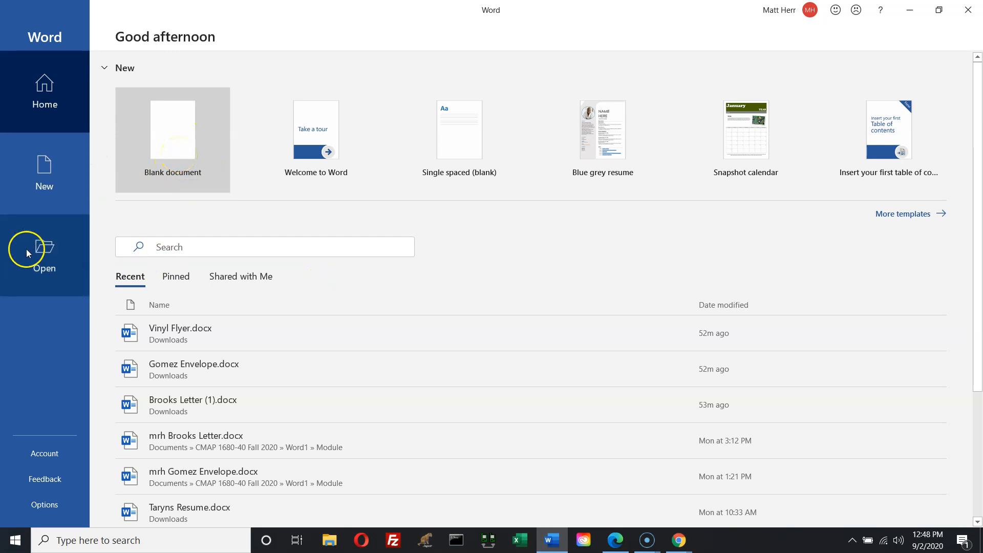
pyautogui.click(162, 148)
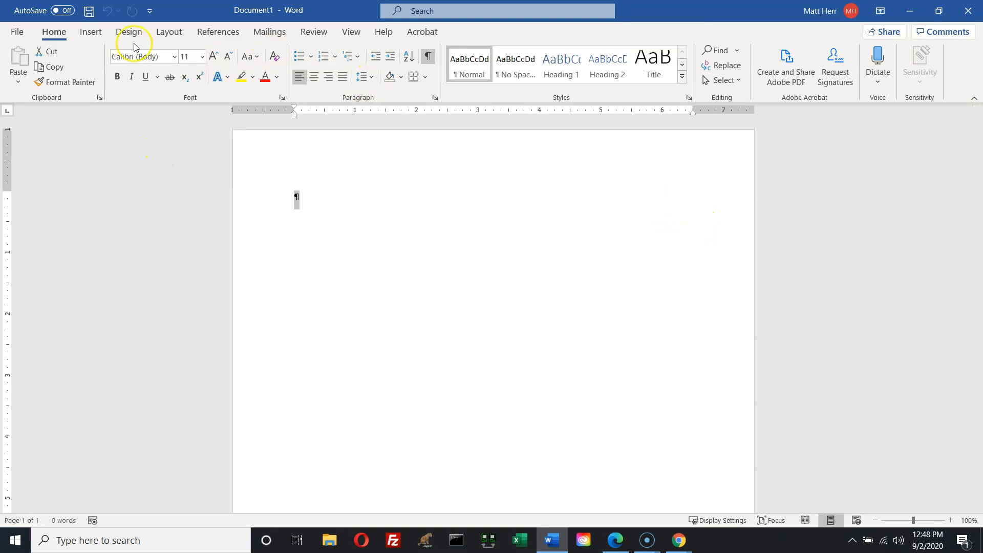
# - Create a second blank document and close both blank documents to exit Word
pyautogui.click(17, 31)
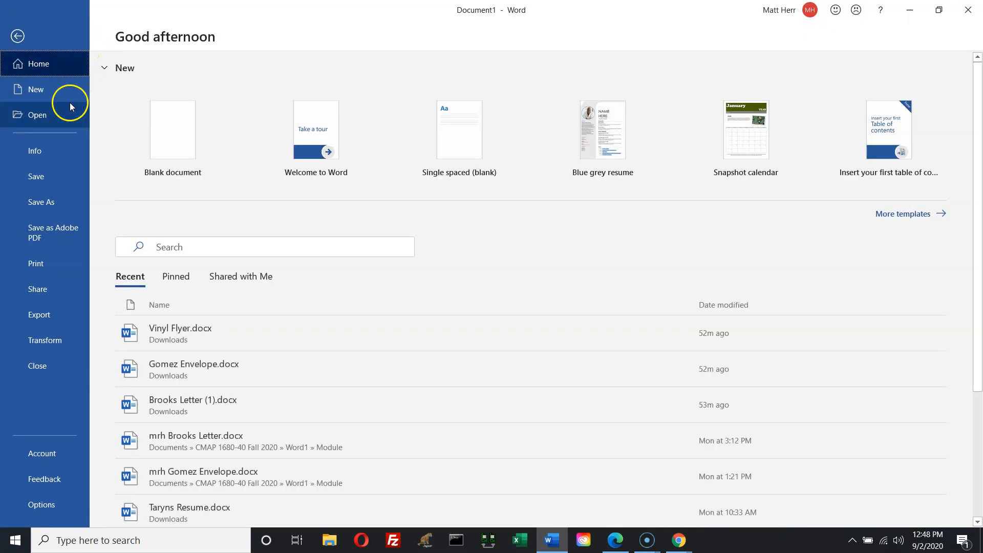
pyautogui.click(180, 144)
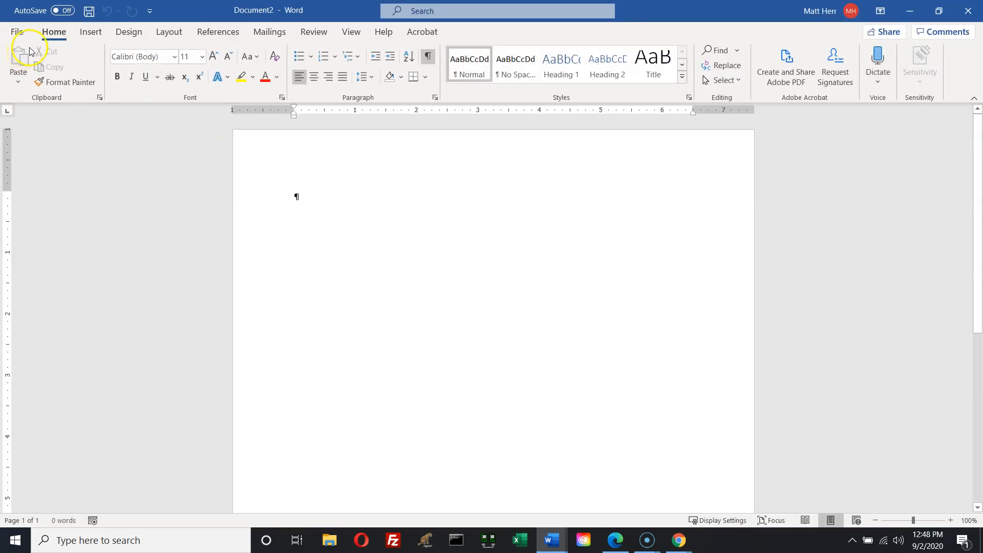
pyautogui.click(18, 33)
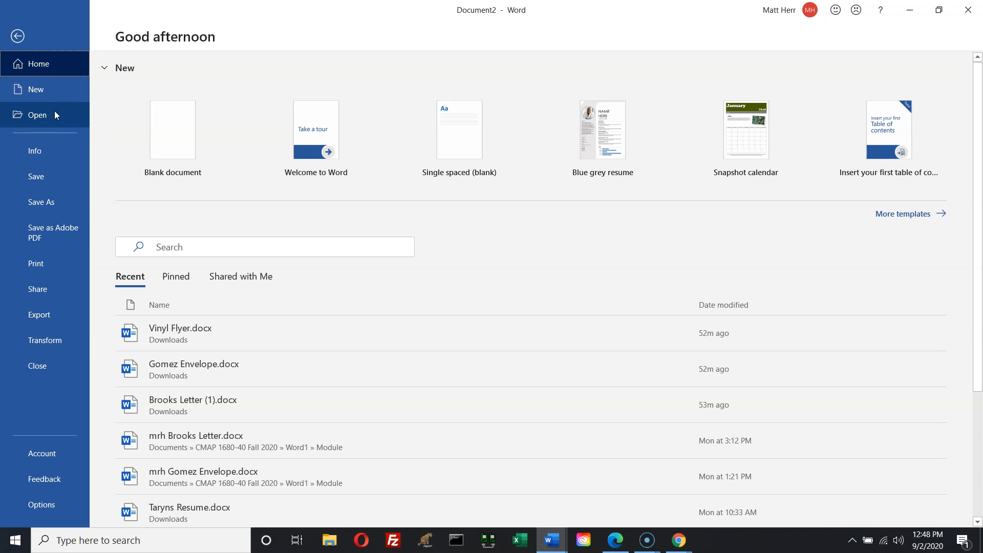
pyautogui.click(18, 36)
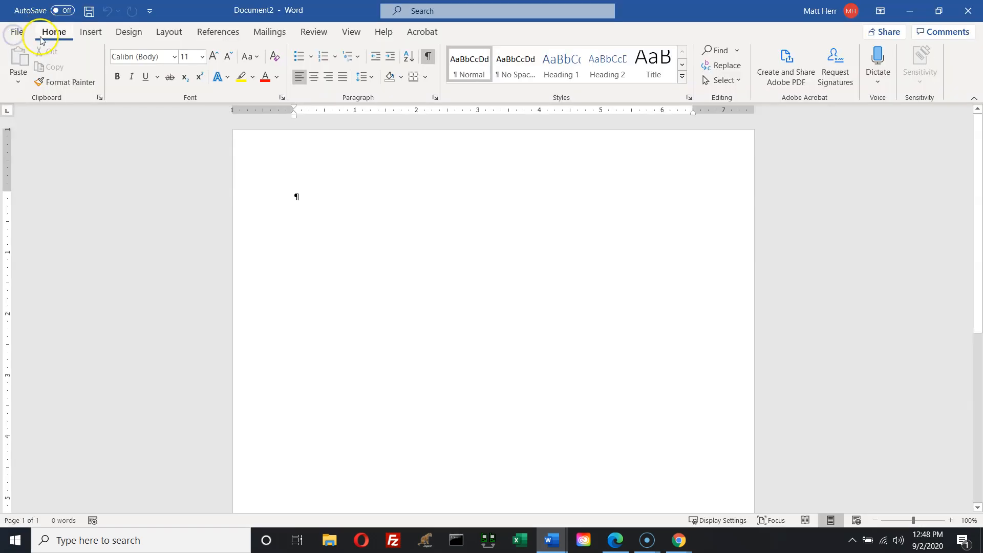
pyautogui.click(967, 11)
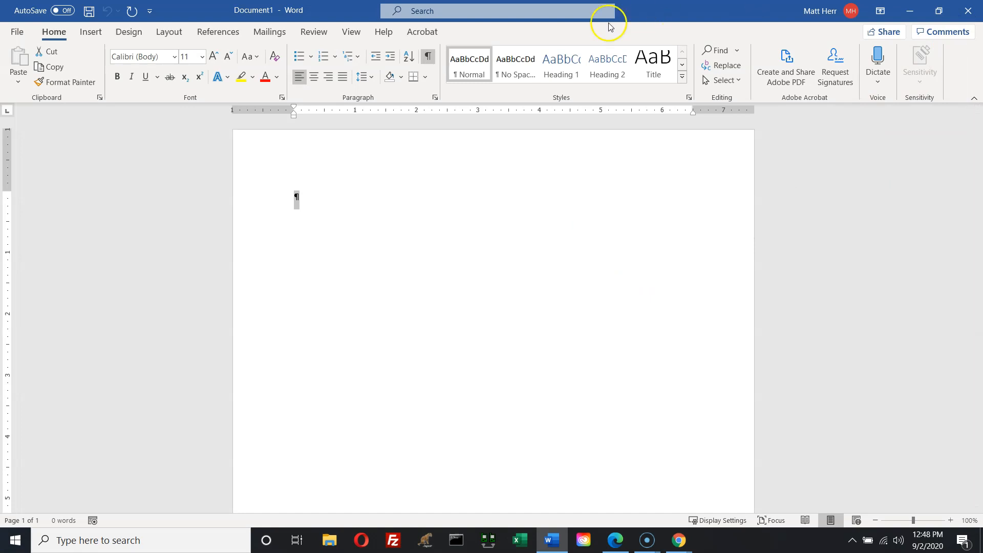
pyautogui.click(967, 11)
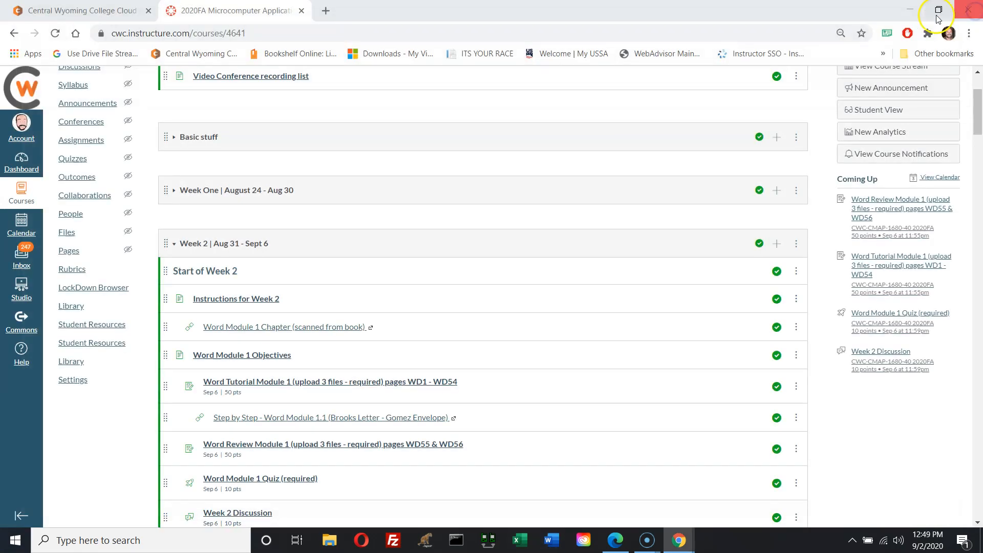
# - Switch to Word and start browsing the computer for an existing document to open
pyautogui.click(552, 540)
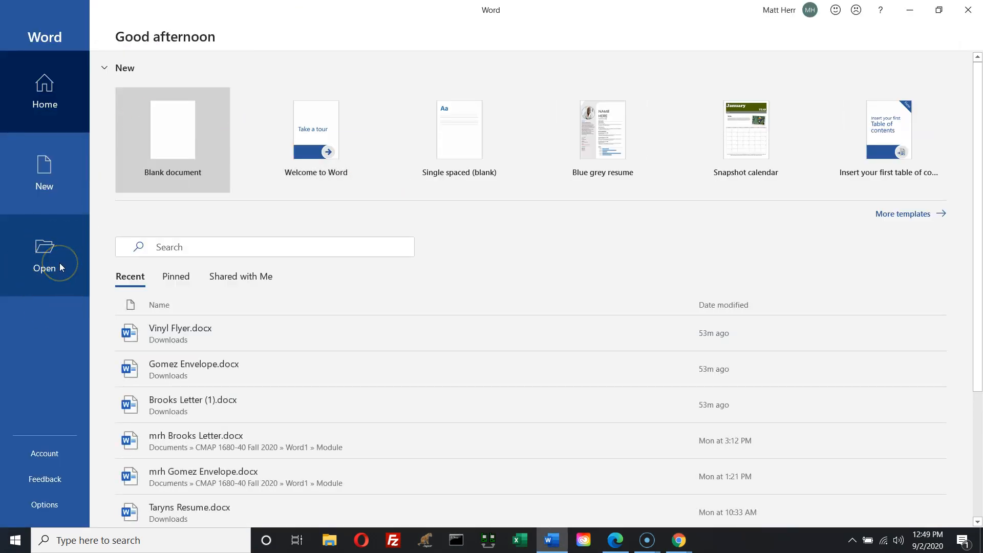
pyautogui.click(53, 258)
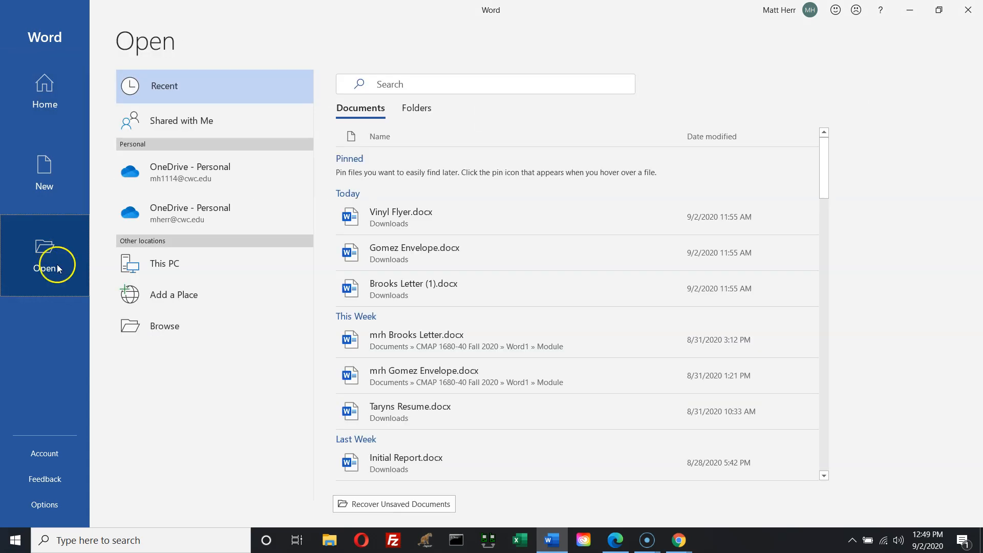
pyautogui.click(189, 330)
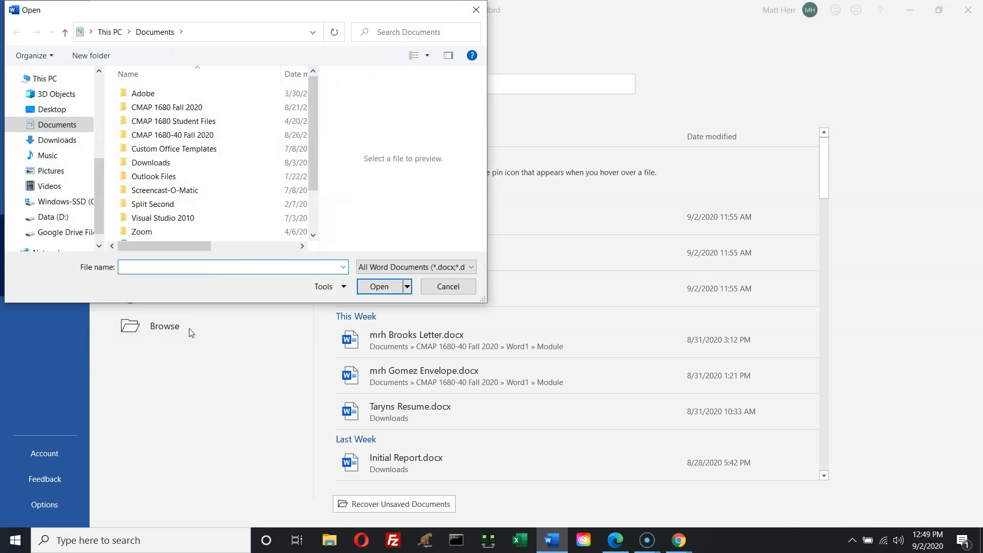
# - Open Vinyl.docx from the Module folder inside Word1 in the CMAP 1680-40 Fall 2020 folder
pyautogui.click(99, 85)
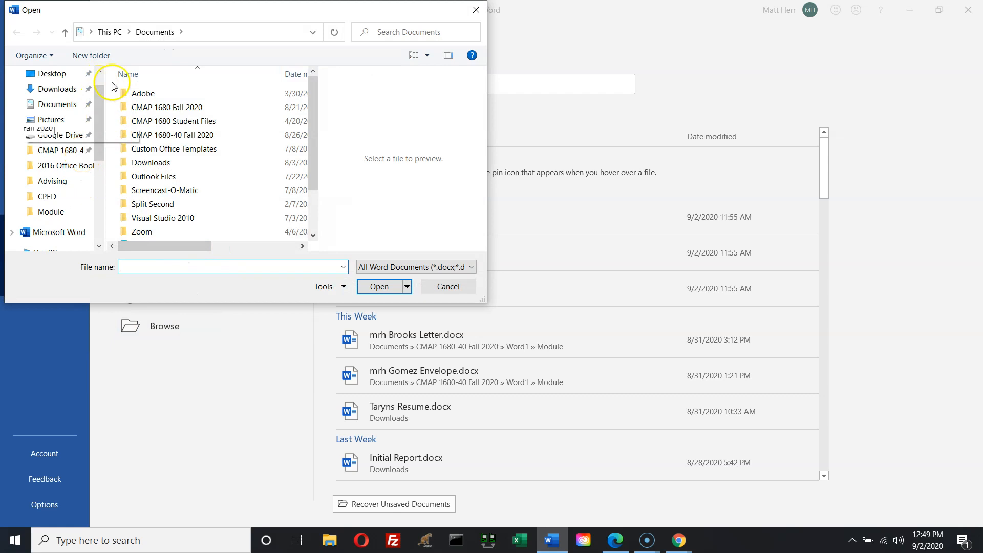
pyautogui.click(100, 75)
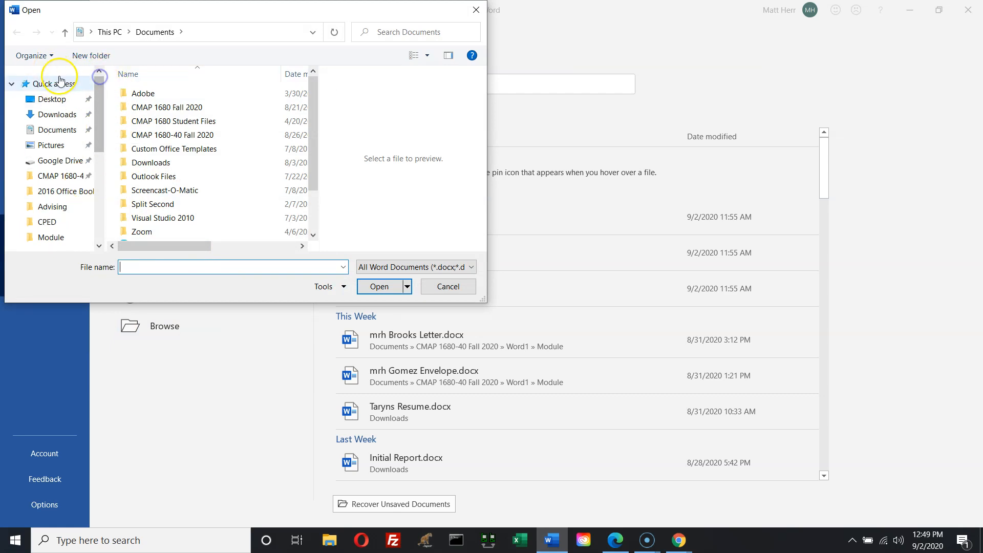
pyautogui.click(53, 176)
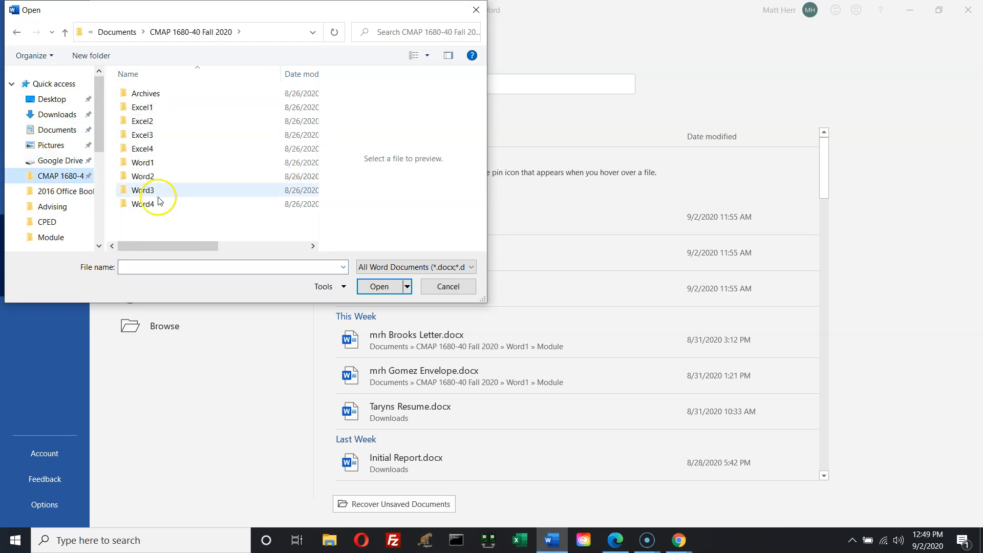
pyautogui.doubleClick(142, 163)
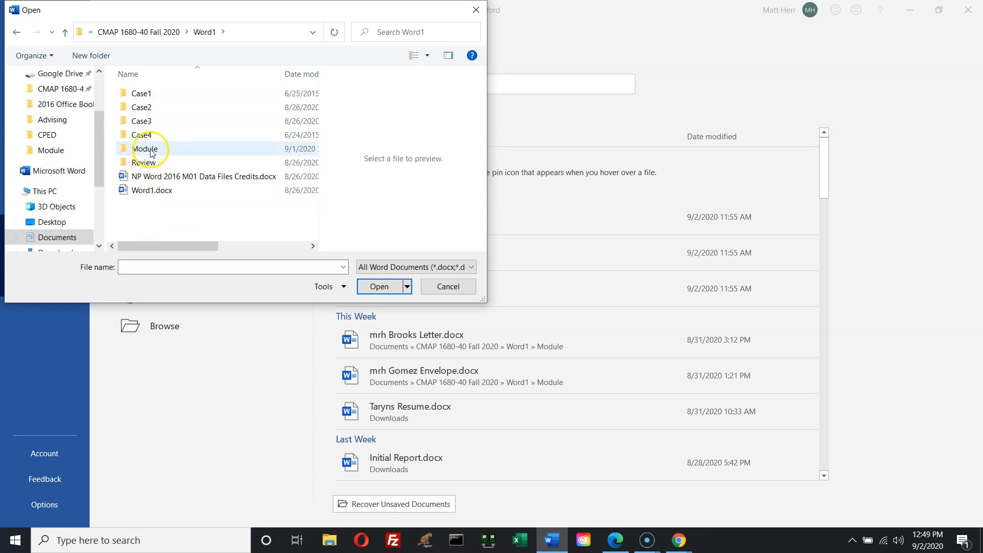
pyautogui.doubleClick(150, 150)
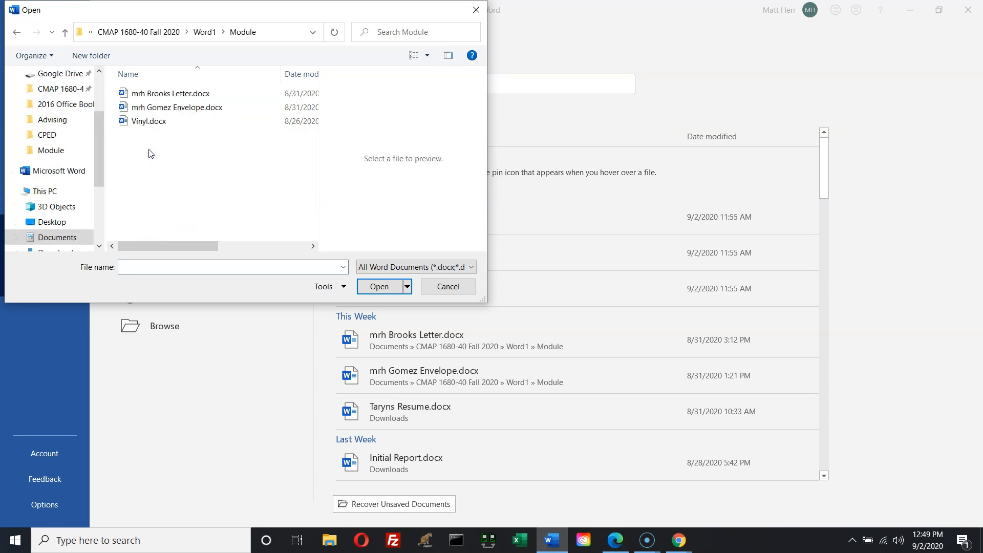
pyautogui.click(127, 121)
pyautogui.doubleClick(135, 127)
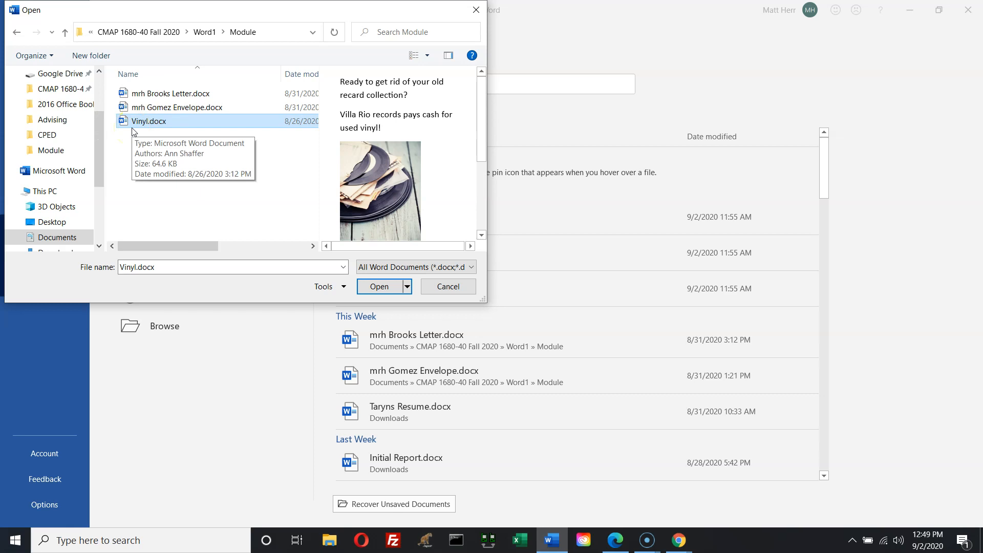
pyautogui.doubleClick(135, 127)
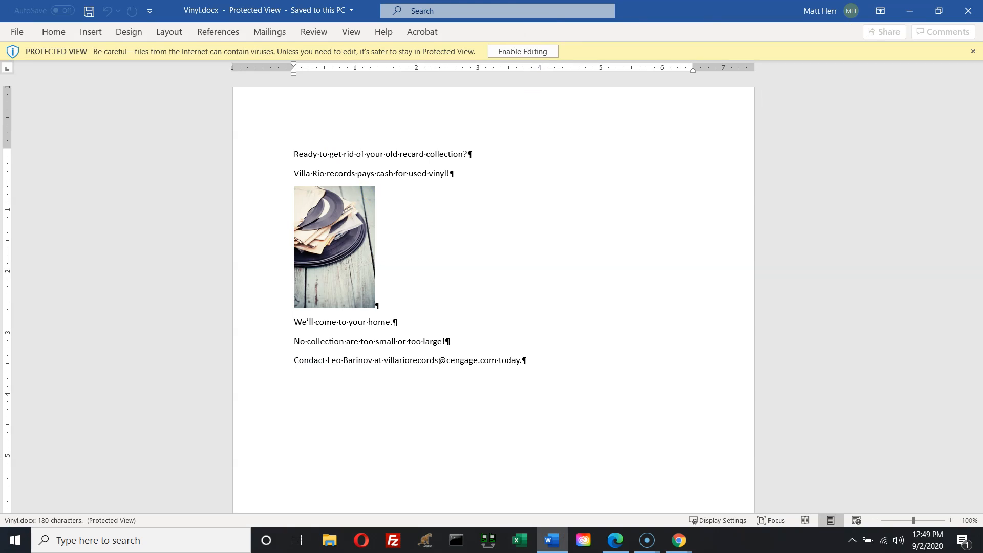
# - Take the Vinyl document out of Protected View by enabling editing
pyautogui.hotkey('alt', 'Tab')
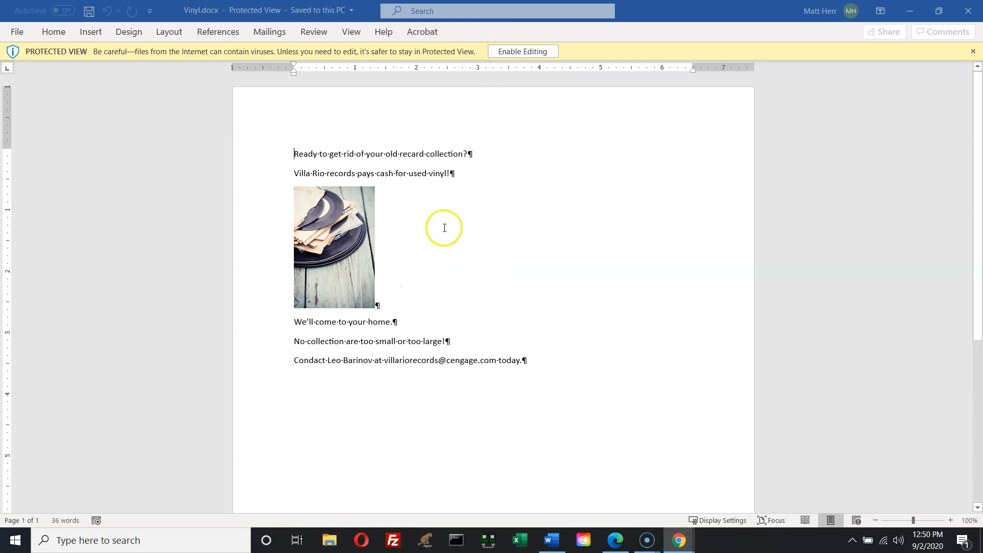
pyautogui.click(532, 52)
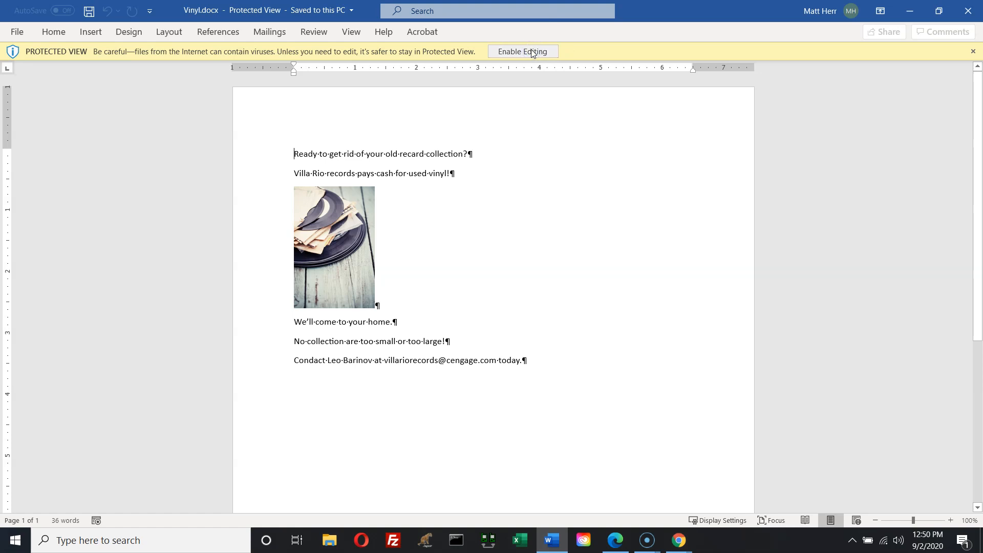
pyautogui.click(511, 53)
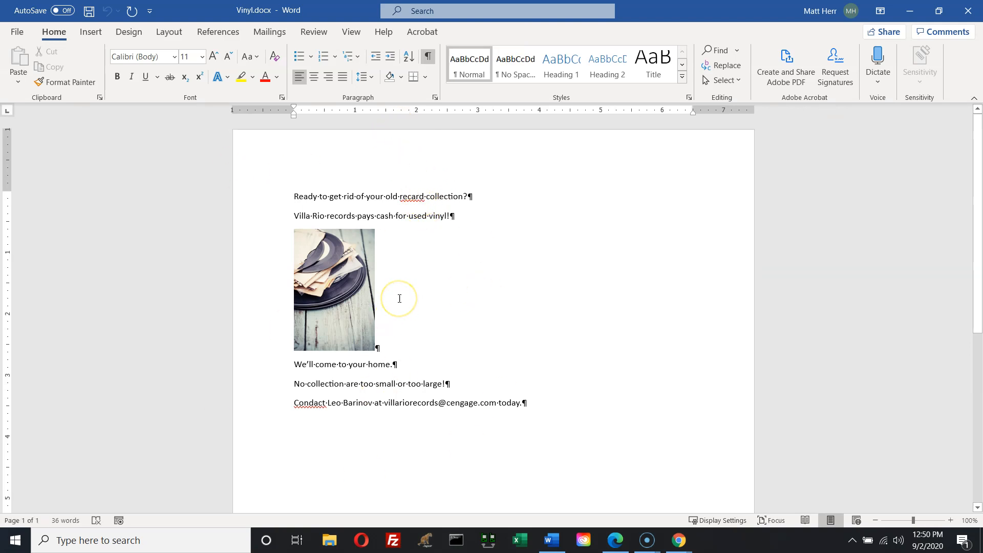
# - Start saving a copy of the document and browse to CMAP 1680-40 Fall 2020 > Word1 > Module as the destination
pyautogui.click(17, 32)
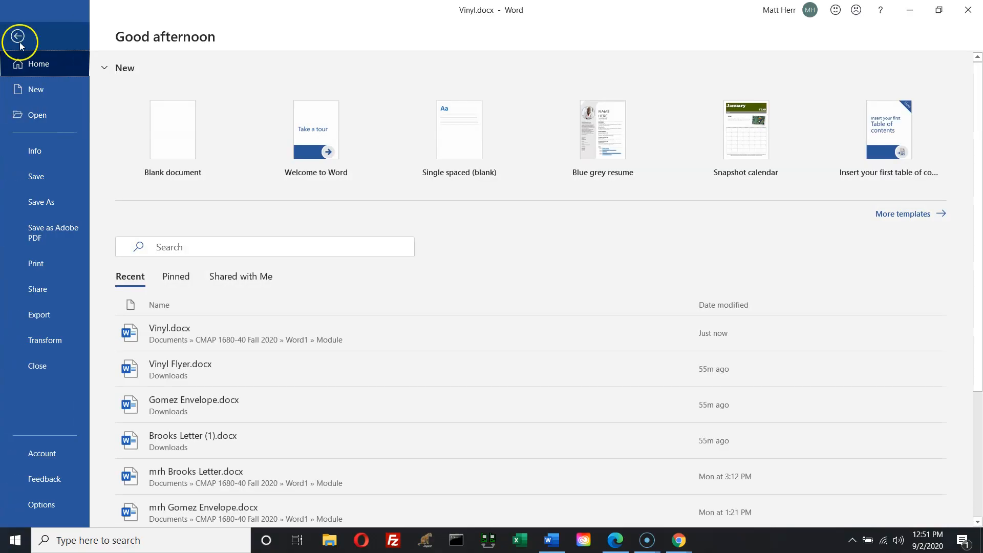
pyautogui.click(48, 206)
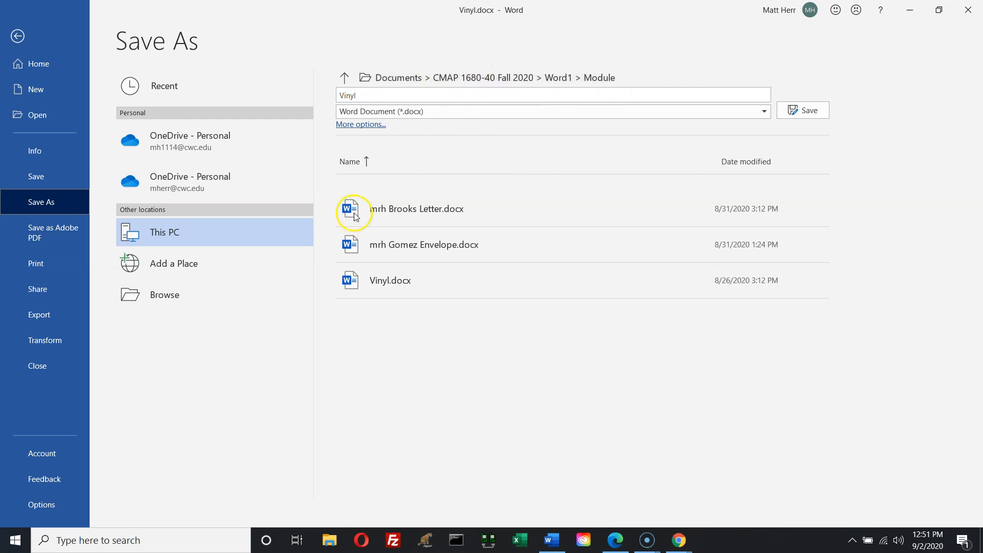
pyautogui.click(169, 295)
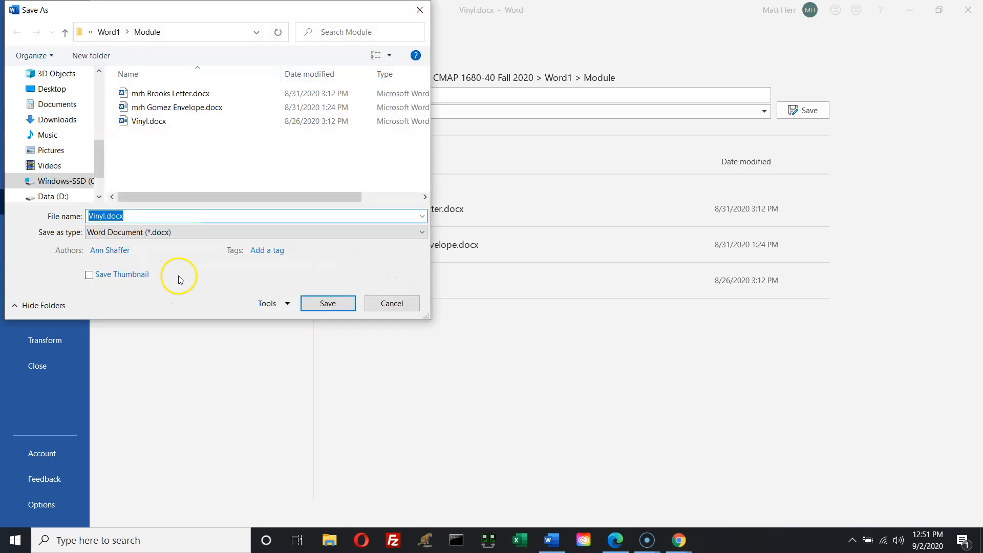
pyautogui.click(97, 95)
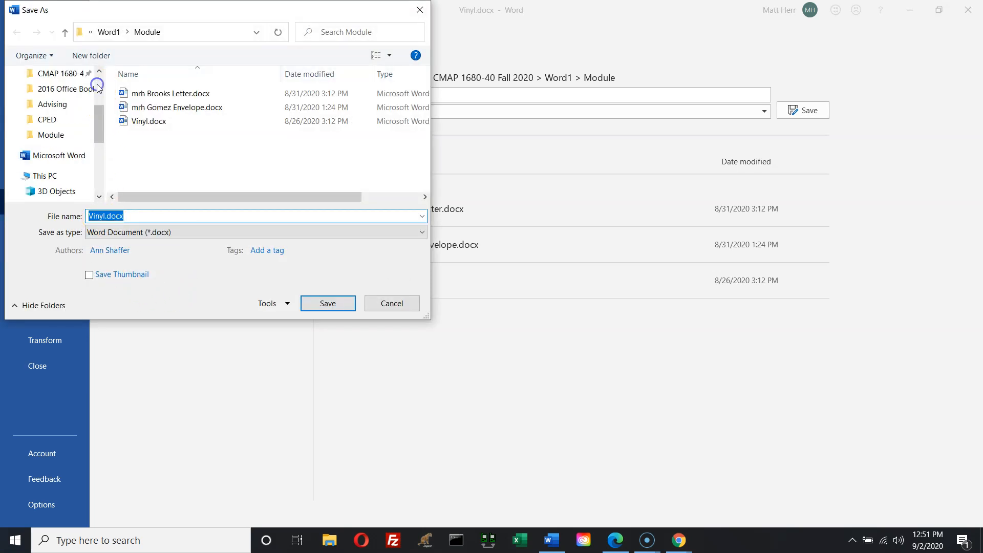
pyautogui.click(98, 84)
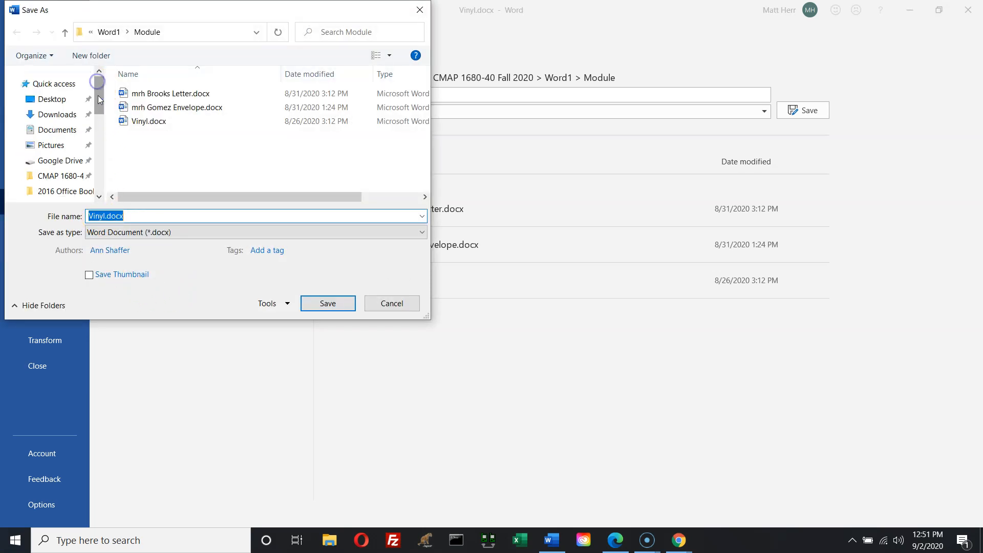
pyautogui.click(71, 185)
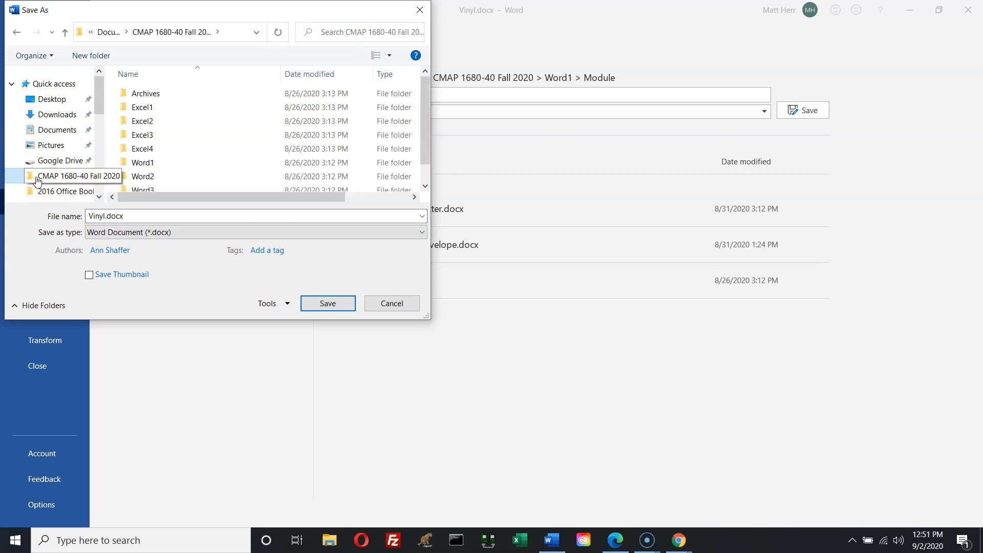
pyautogui.doubleClick(154, 162)
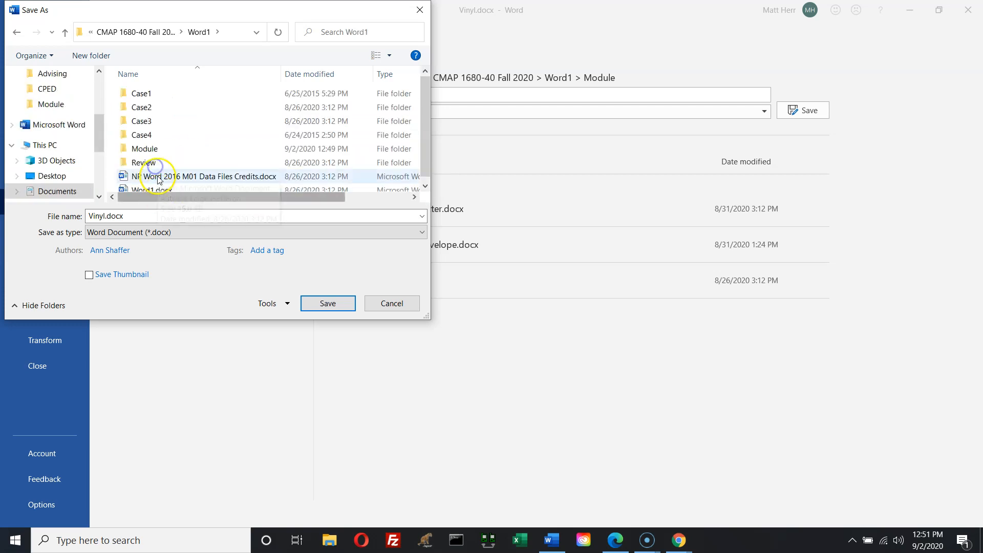
pyautogui.doubleClick(149, 149)
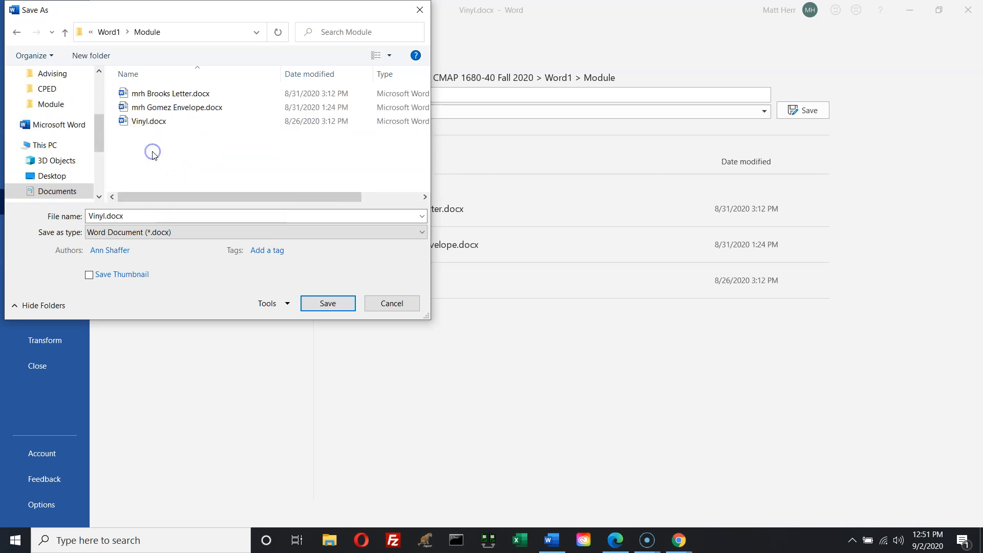
# - Name the copy "mrh Vinyl Flyer" and save it as a Word document in the Module folder
pyautogui.doubleClick(115, 216)
pyautogui.press('Home')
pyautogui.write('mrh')
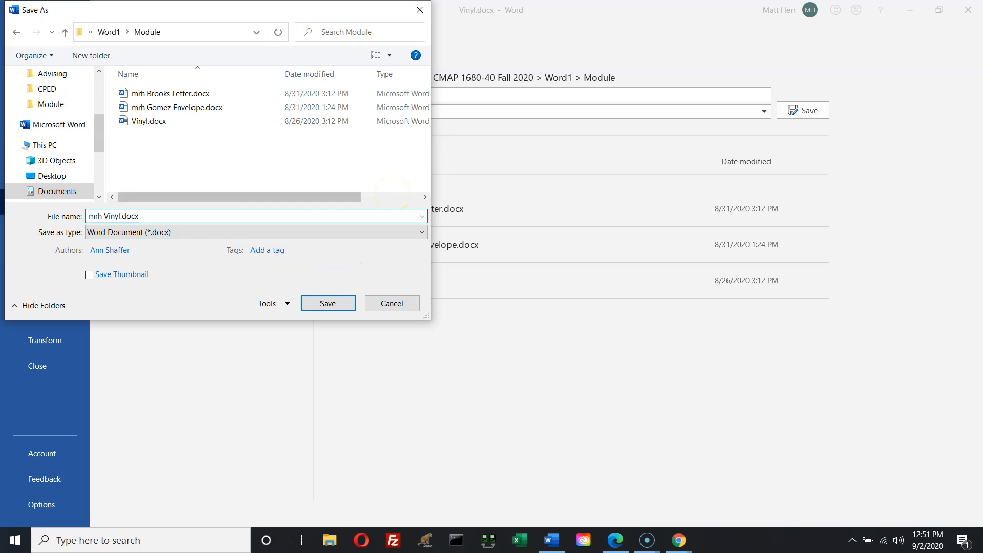
pyautogui.moveTo(121, 215); pyautogui.dragTo(152, 219)
pyautogui.write('Flyer')
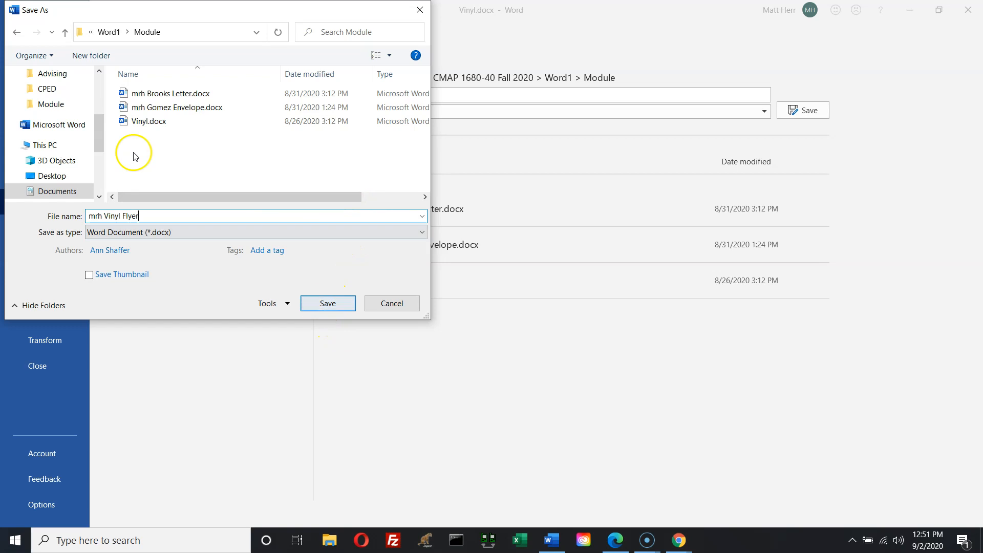
pyautogui.click(159, 40)
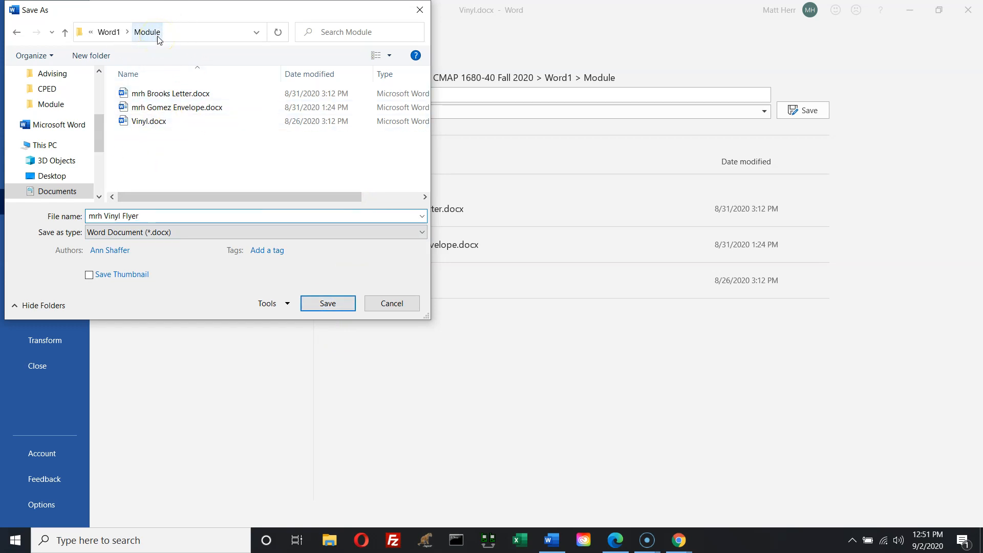
pyautogui.click(327, 305)
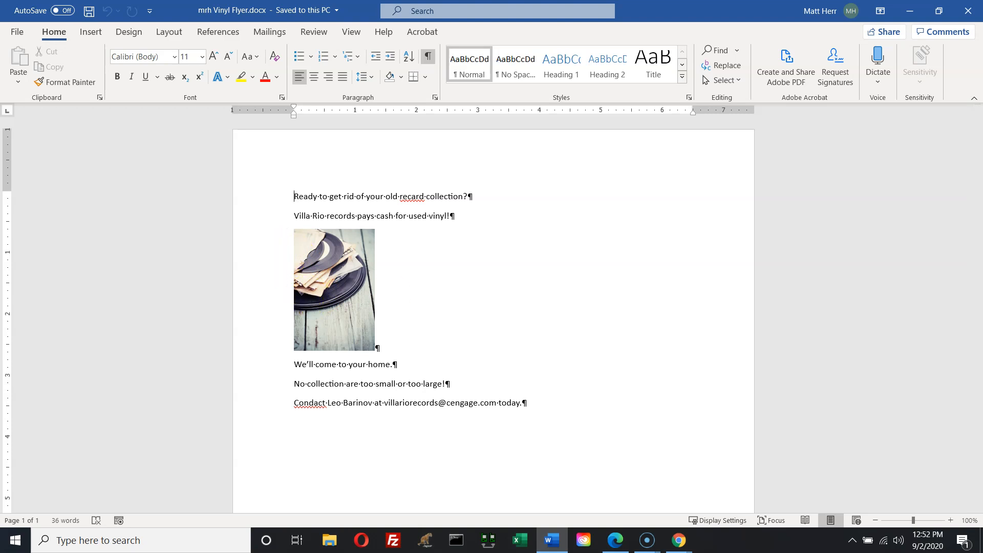
# - Check that the flyer is in Print Layout view and set its zoom level to 110%
pyautogui.hotkey('alt', 'Tab')
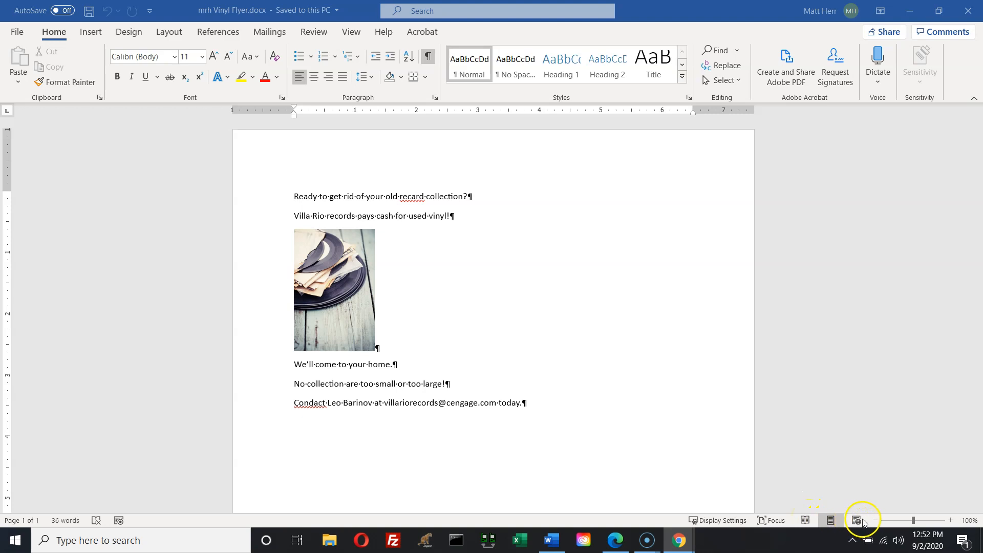
pyautogui.click(836, 424)
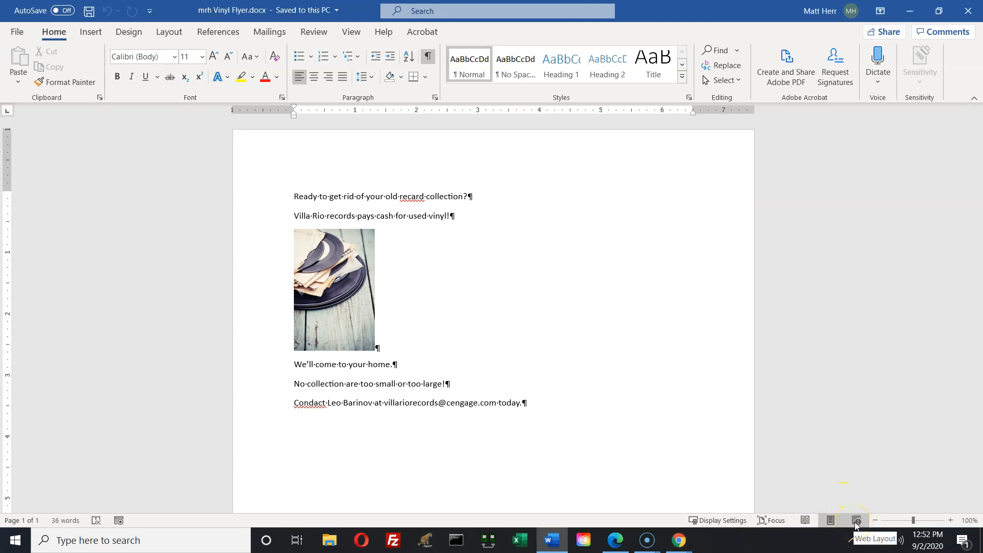
pyautogui.click(831, 521)
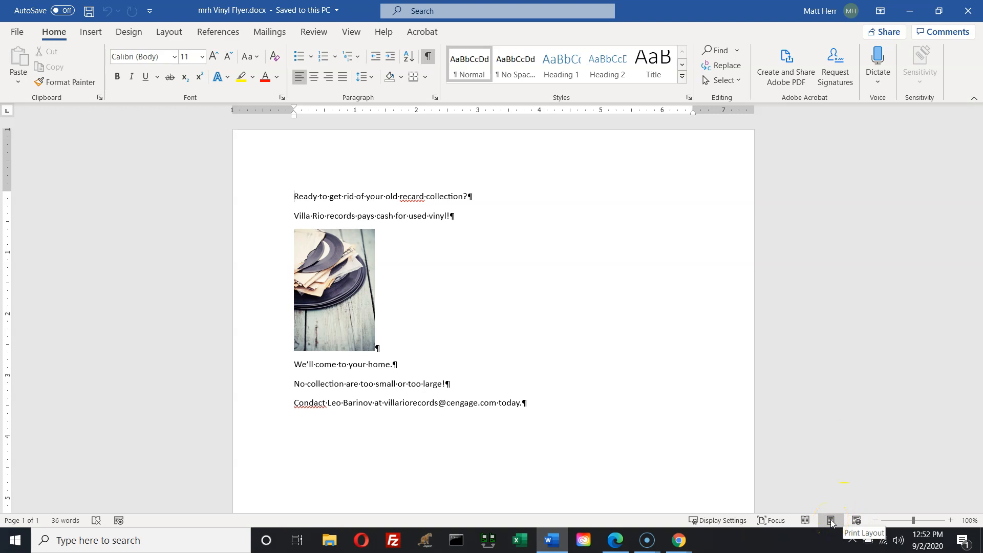
pyautogui.click(803, 521)
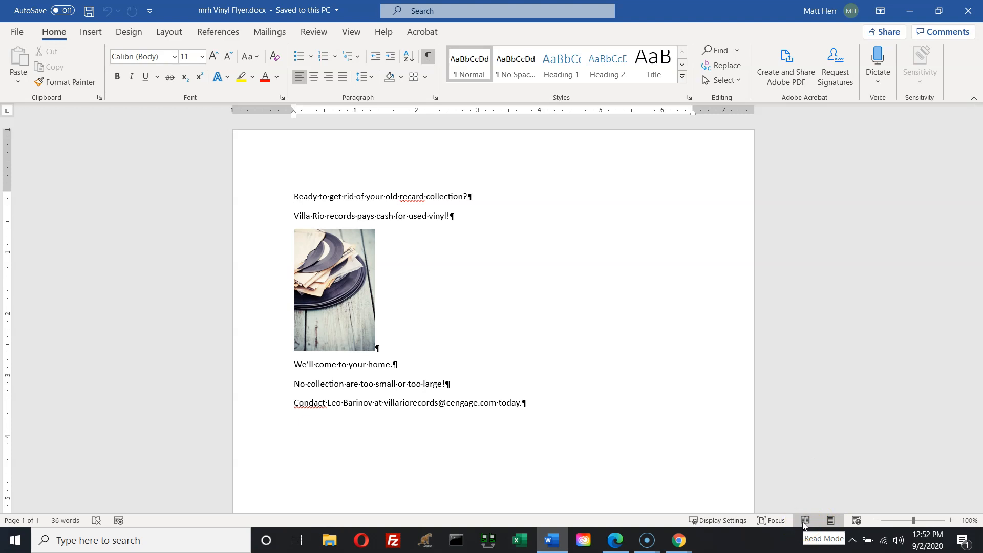
pyautogui.click(950, 520)
pyautogui.click(951, 520)
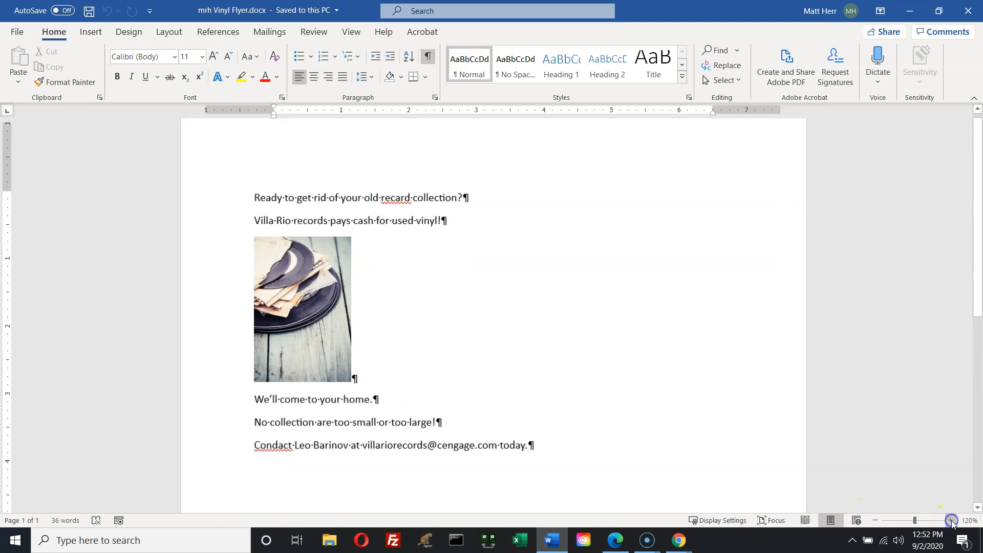
pyautogui.click(951, 520)
pyautogui.click(877, 520)
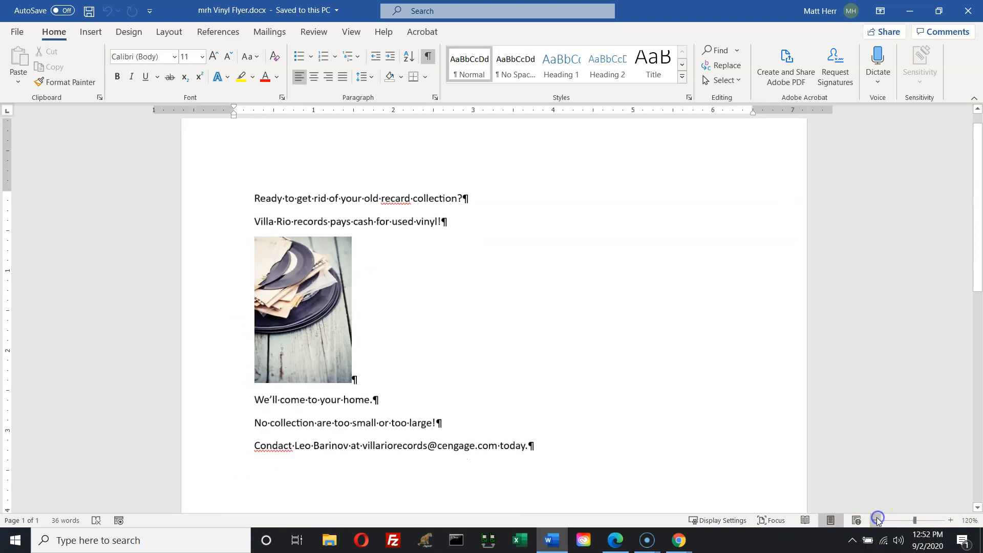
pyautogui.click(877, 520)
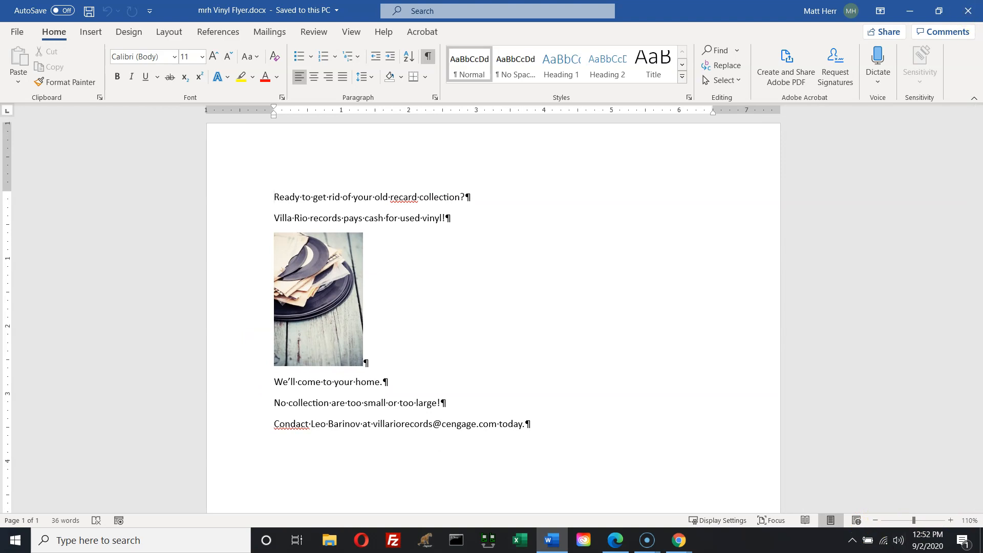
# - Bring the VitalSource textbook window into view, review the planned flyer changes, and move the window back off this screen
pyautogui.hotkey('alt', 'Tab')
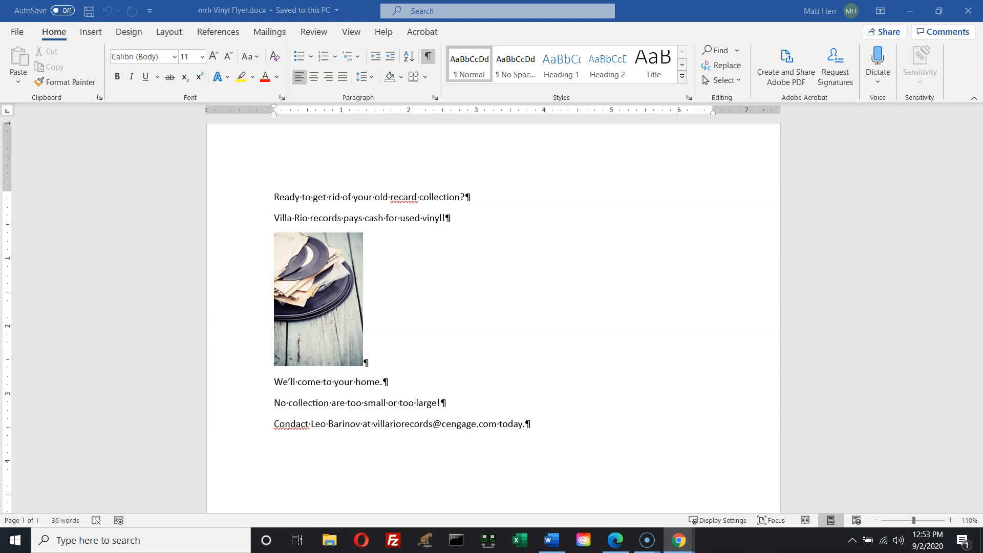
pyautogui.moveTo(982, 280); pyautogui.dragTo(159, 40)
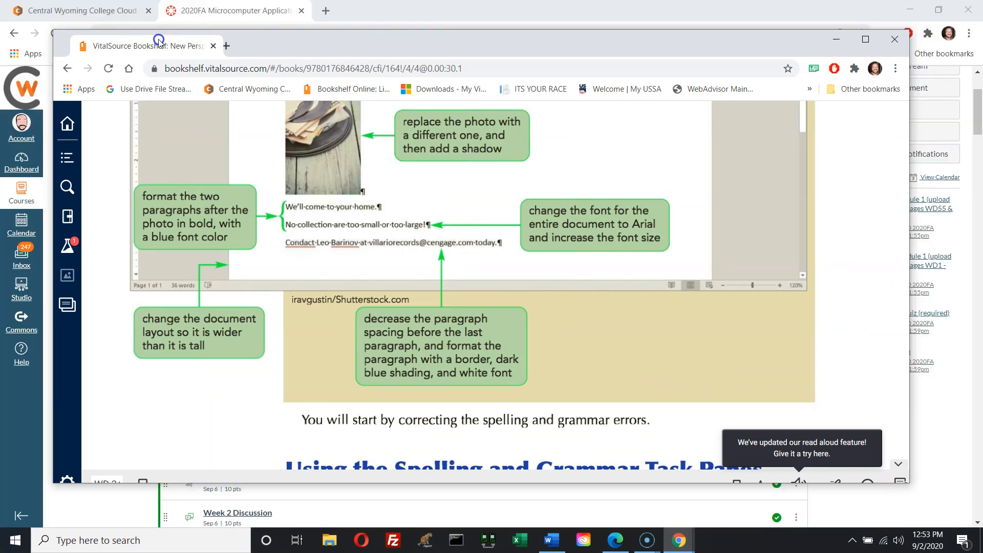
pyautogui.moveTo(159, 40); pyautogui.dragTo(982, 19)
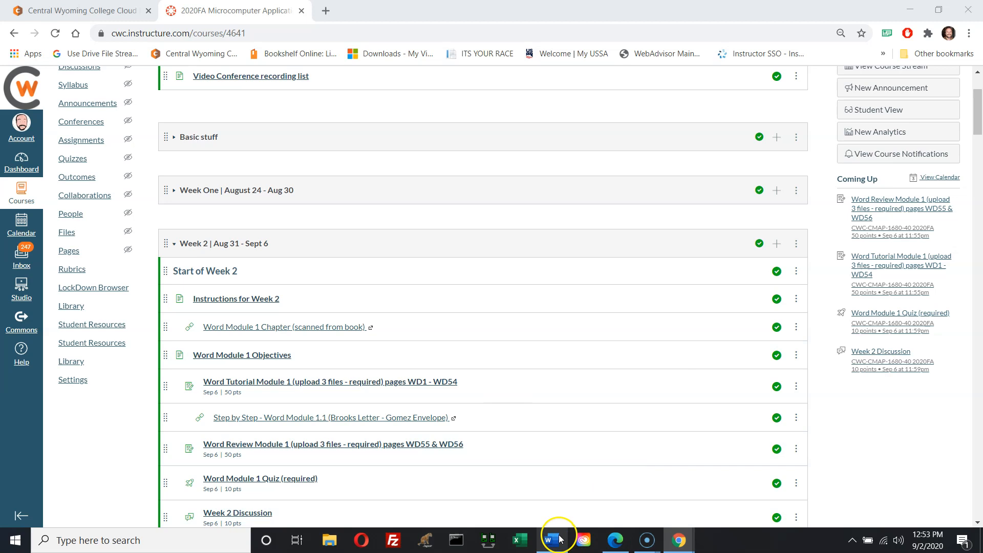
# - Switch from the course page to Word with the mrh Vinyl Flyer document
pyautogui.moveTo(560, 538)
pyautogui.click(566, 489)
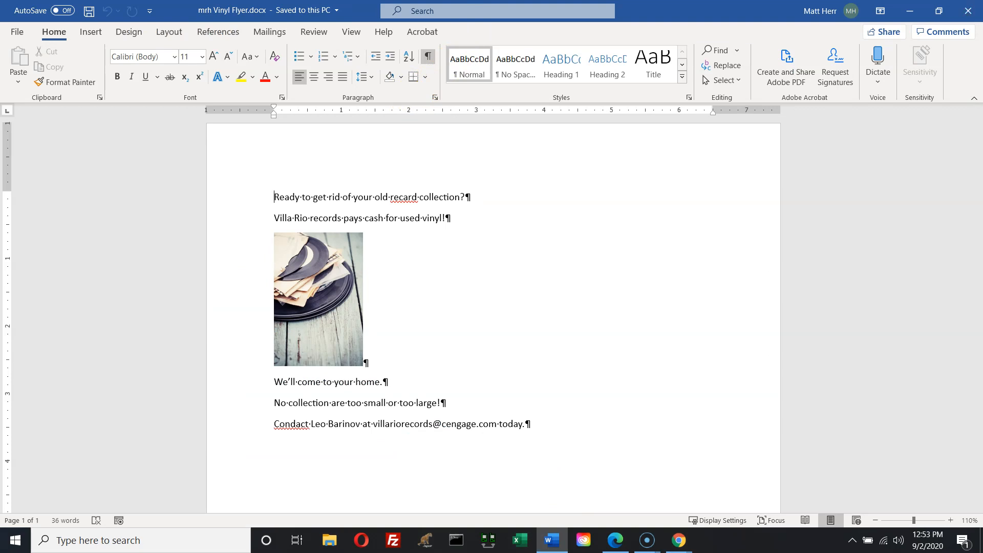
pyautogui.hotkey('alt', 'Tab')
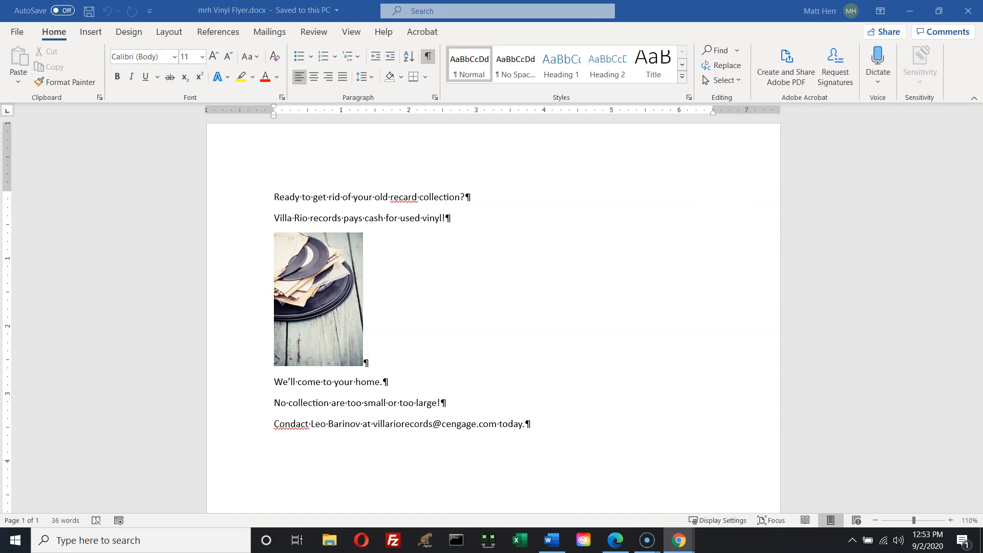
# - Examine the spelling and grammar settings in Word's proofing options, leaving them without making changes
pyautogui.click(19, 33)
pyautogui.click(19, 33)
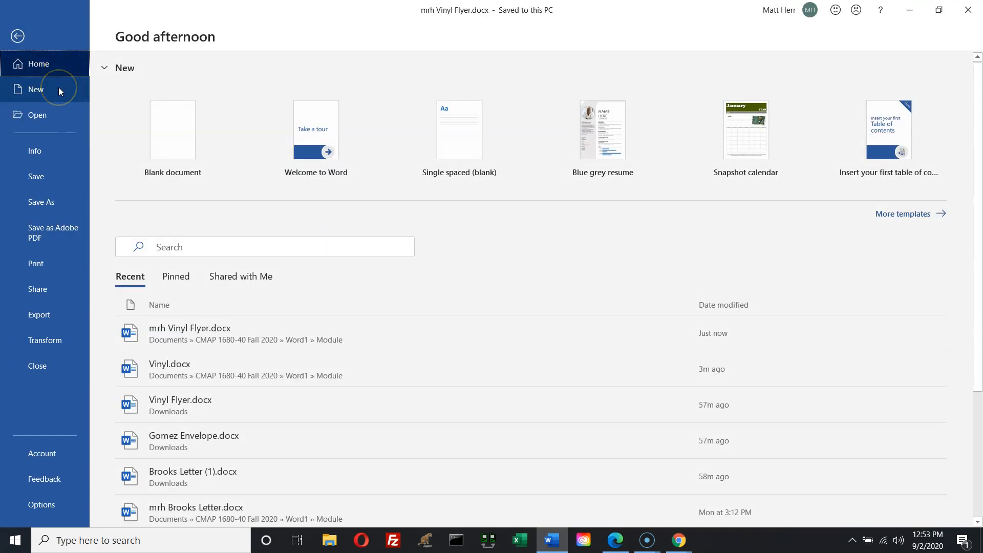
pyautogui.click(51, 507)
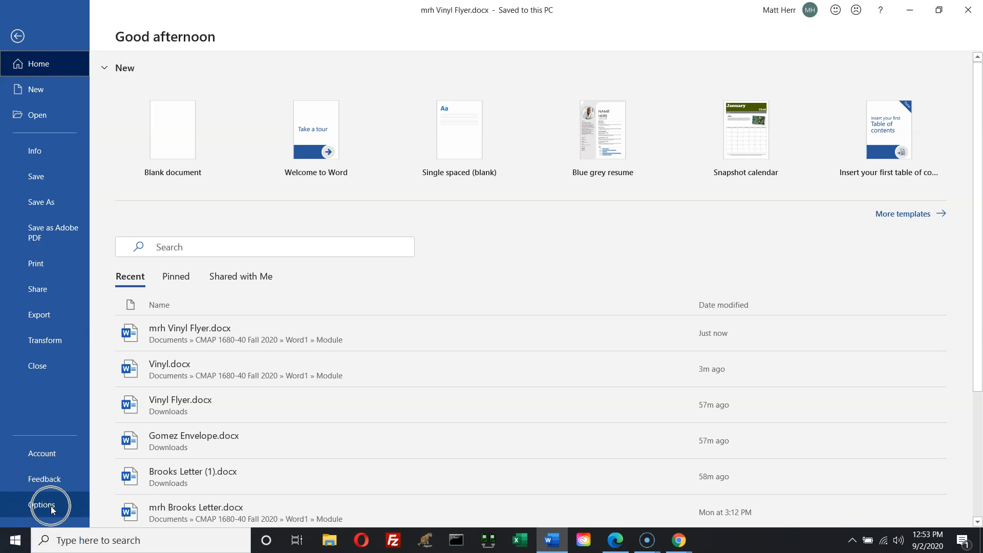
pyautogui.click(50, 506)
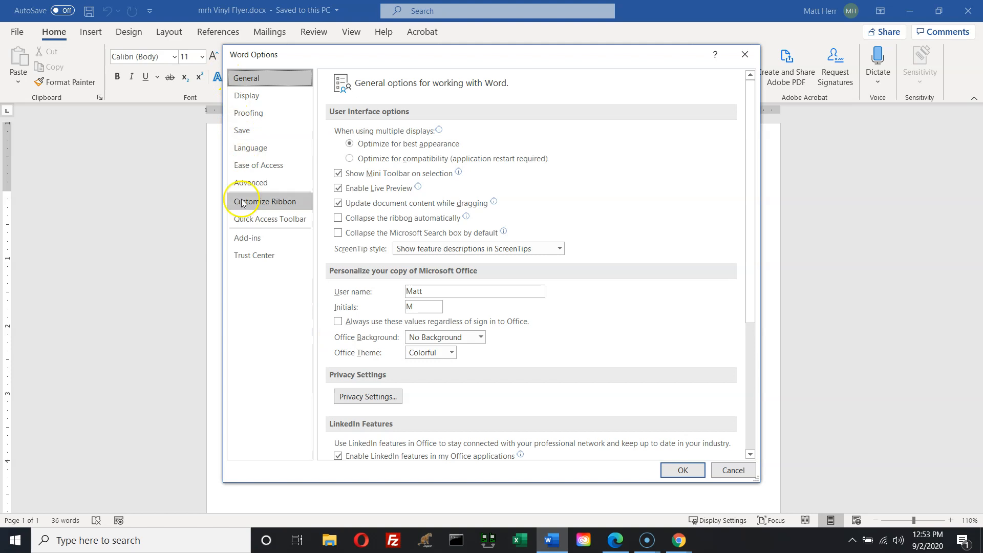
pyautogui.click(250, 114)
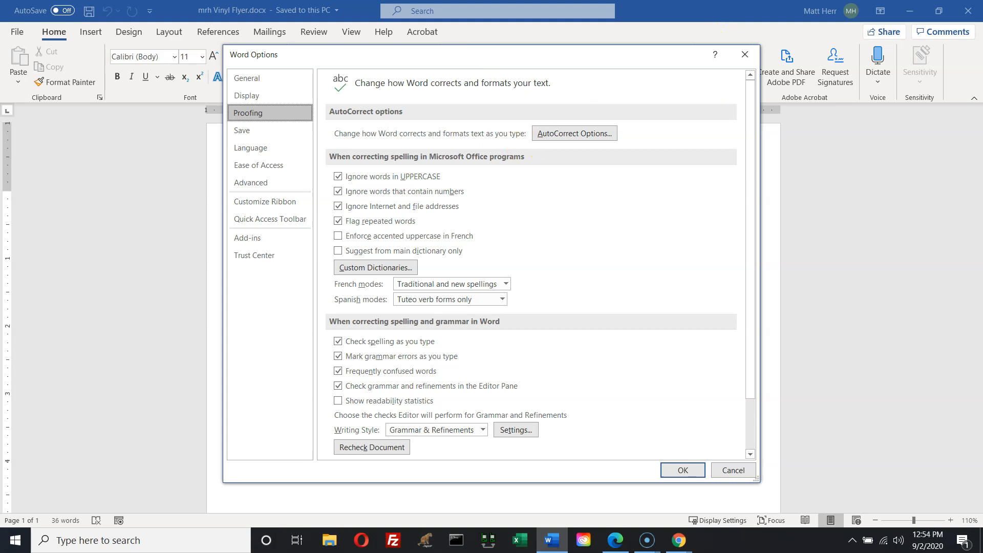
pyautogui.hotkey('alt', 'Tab')
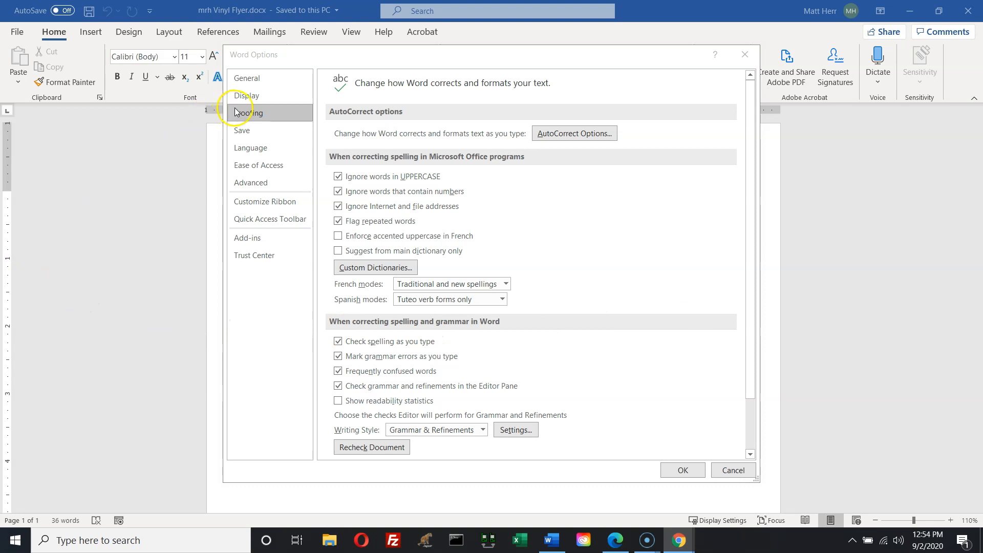
pyautogui.press('ctrl')
pyautogui.press('ctrl')
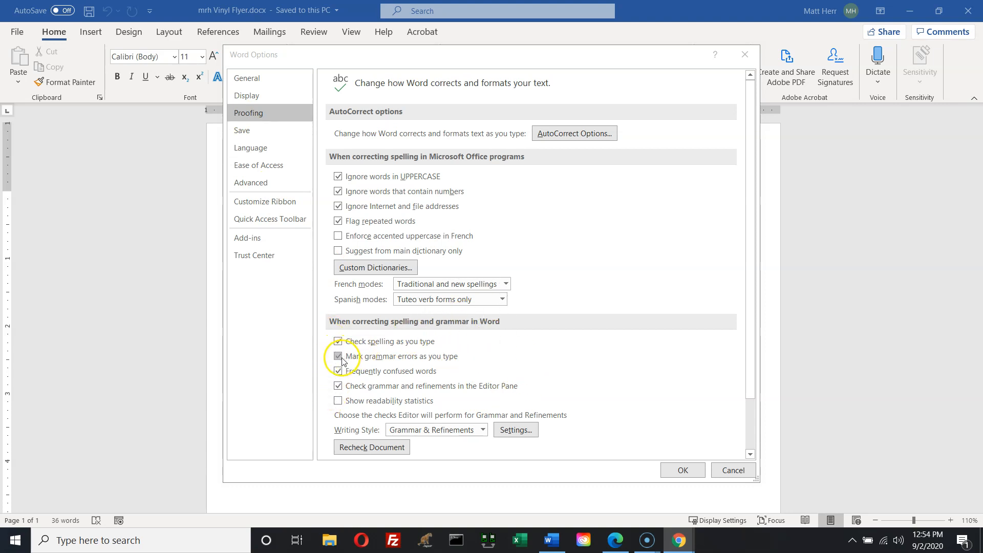
pyautogui.click(402, 356)
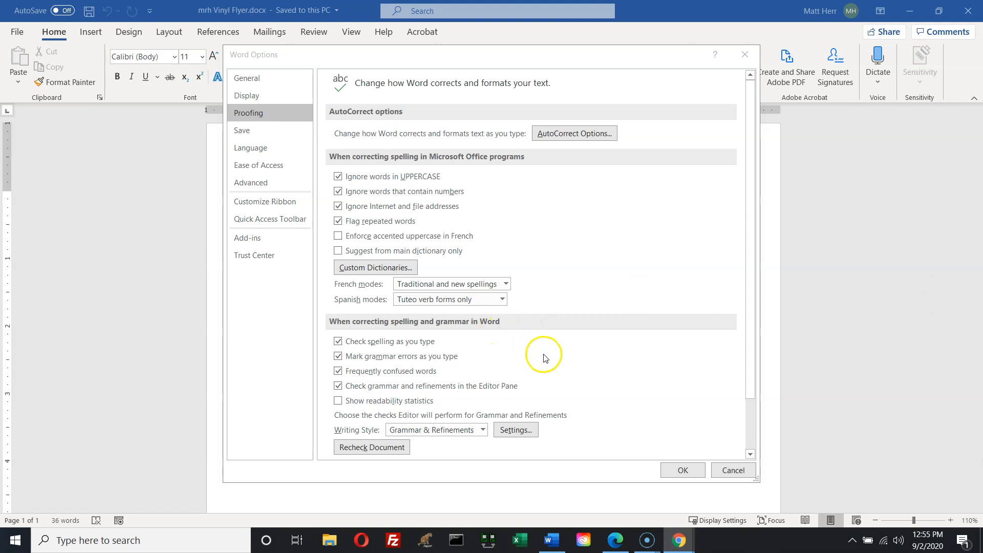
pyautogui.click(736, 468)
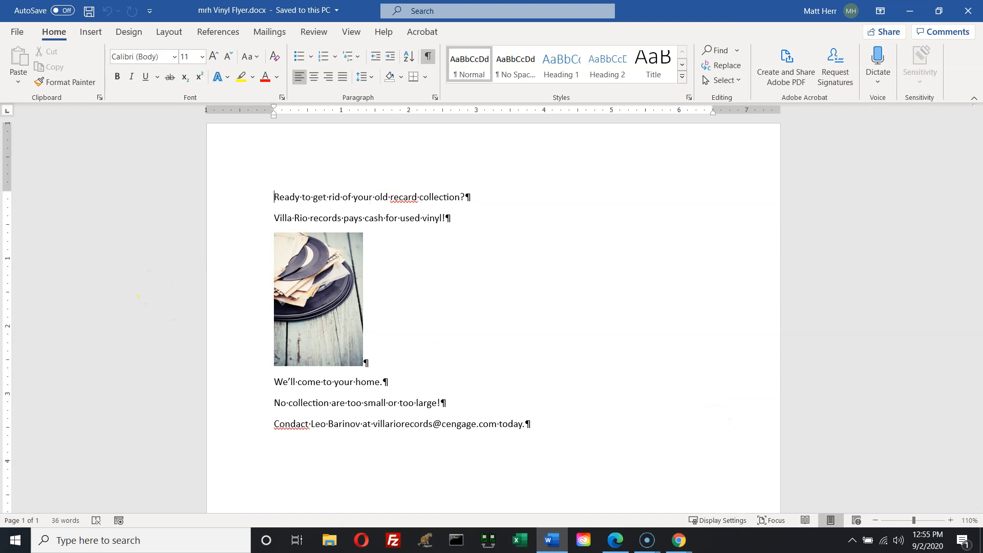
# - Place the insertion point at the start of the flyer's first line and look over the review tools, including Check Document
pyautogui.hotkey('alt', 'Tab')
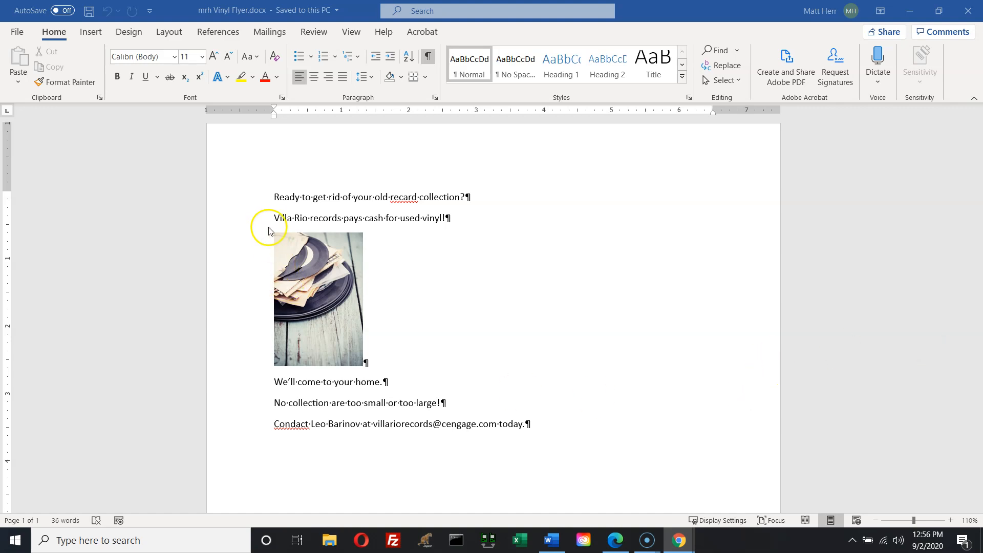
pyautogui.click(275, 193)
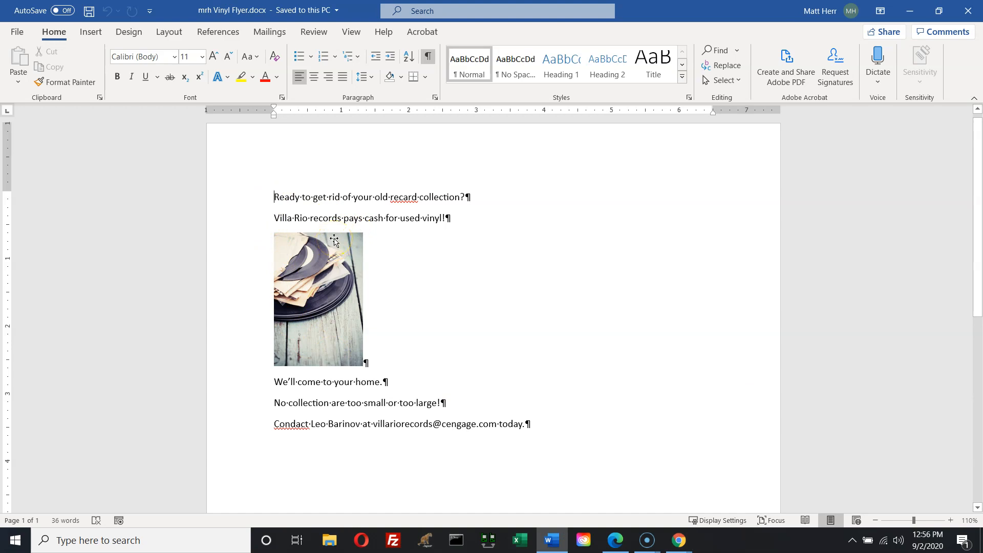
pyautogui.click(313, 31)
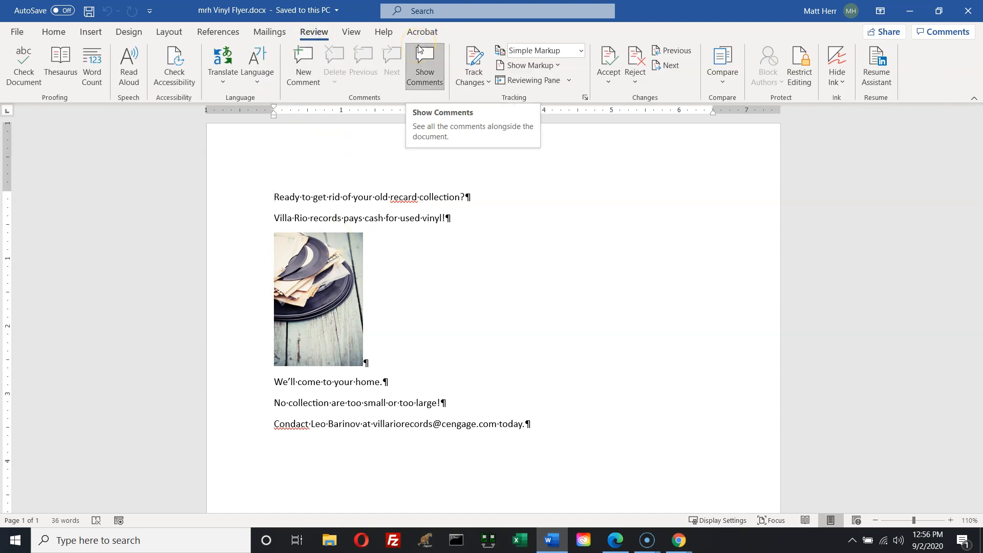
pyautogui.click(418, 49)
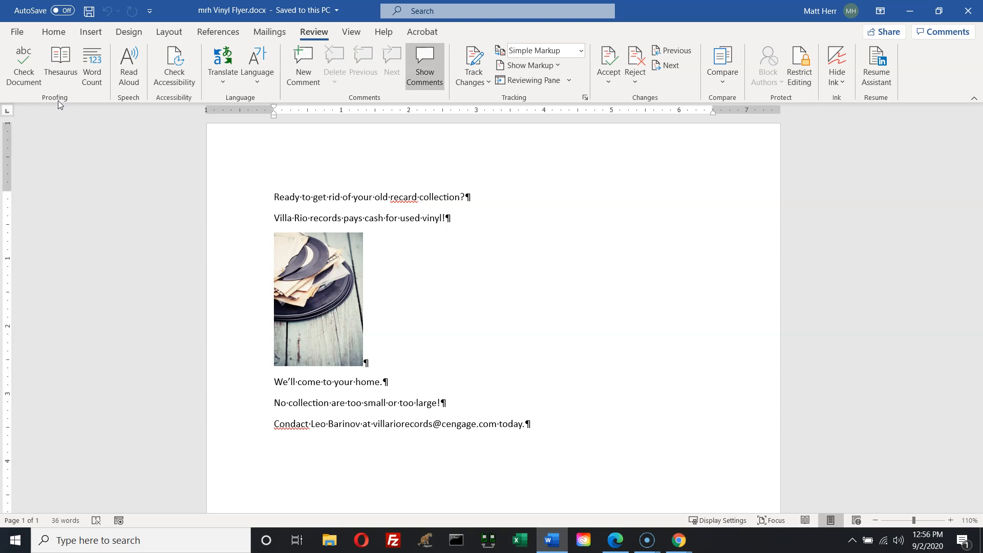
pyautogui.click(28, 81)
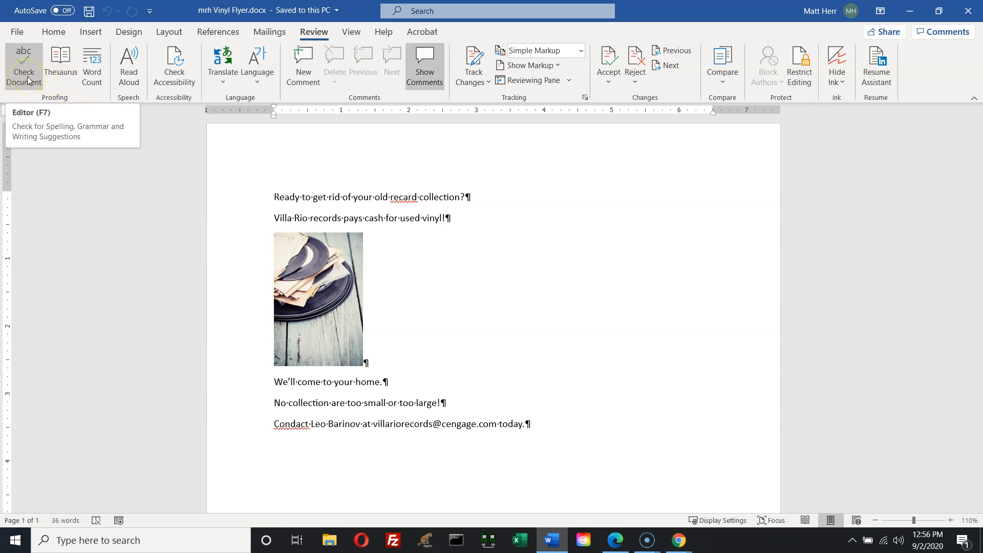
pyautogui.click(35, 82)
pyautogui.click(32, 78)
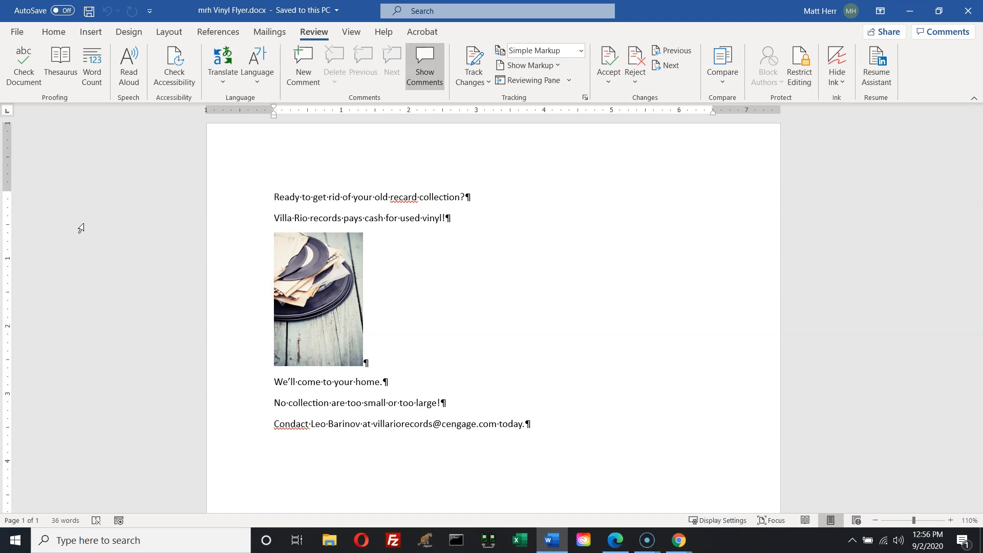
pyautogui.click(75, 216)
pyautogui.hotkey('alt', 'Tab')
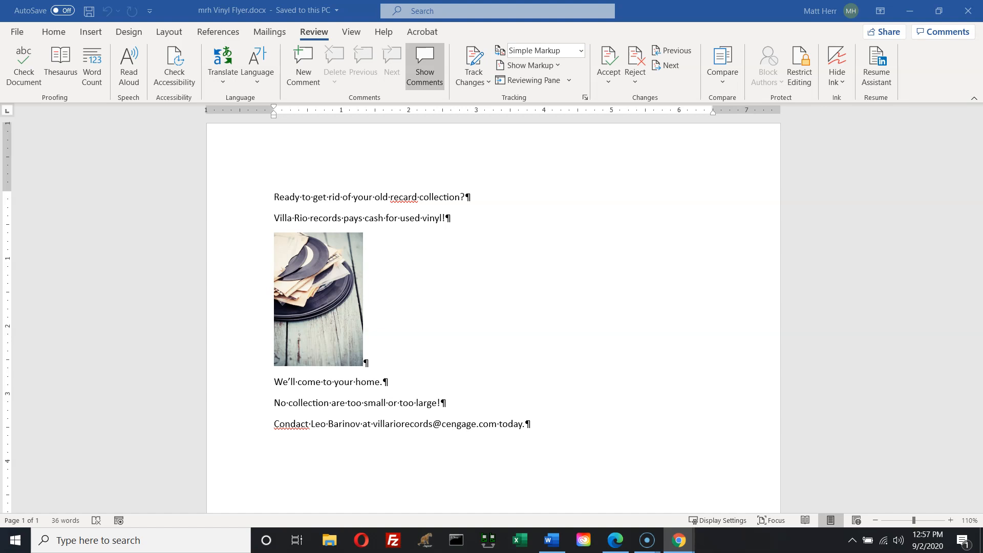
# - Correct the misspelled word "recard" in the flyer's first line to the suggested spelling "record"
pyautogui.click(411, 286)
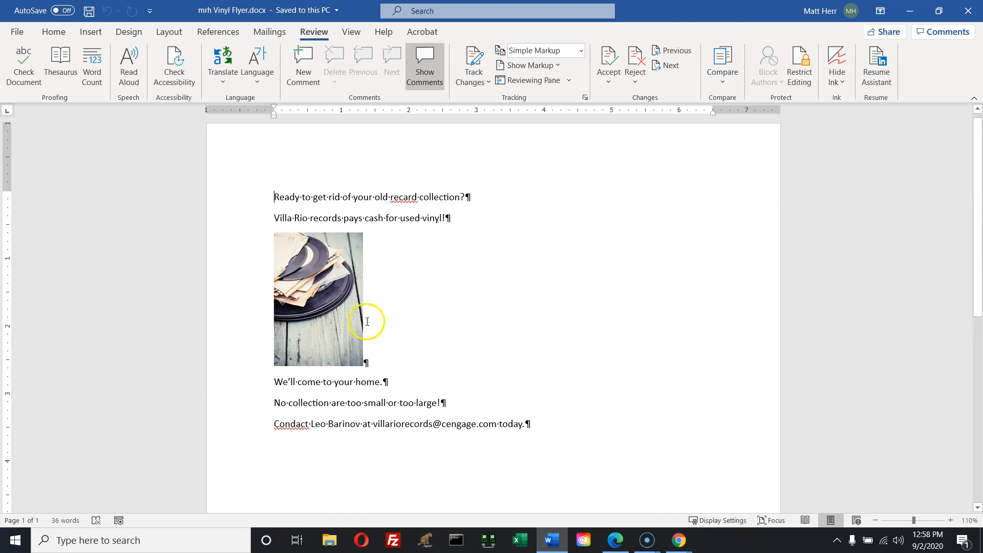
pyautogui.click(403, 202)
pyautogui.click(272, 197)
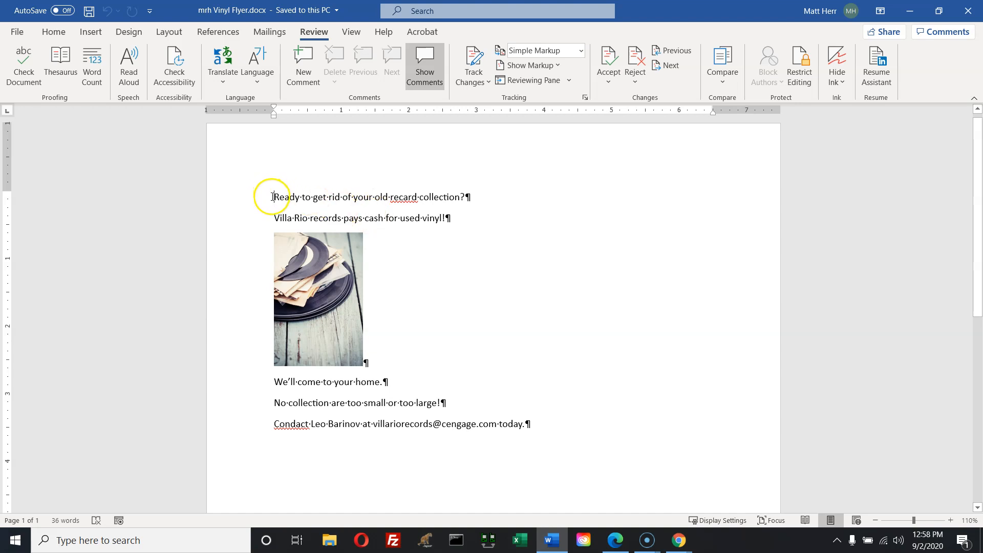
pyautogui.rightClick(401, 198)
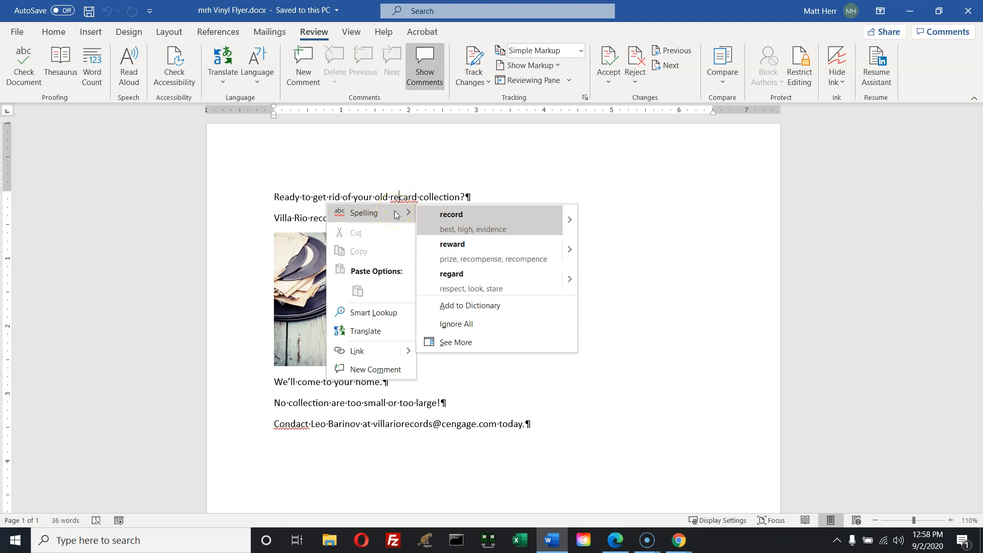
pyautogui.click(467, 224)
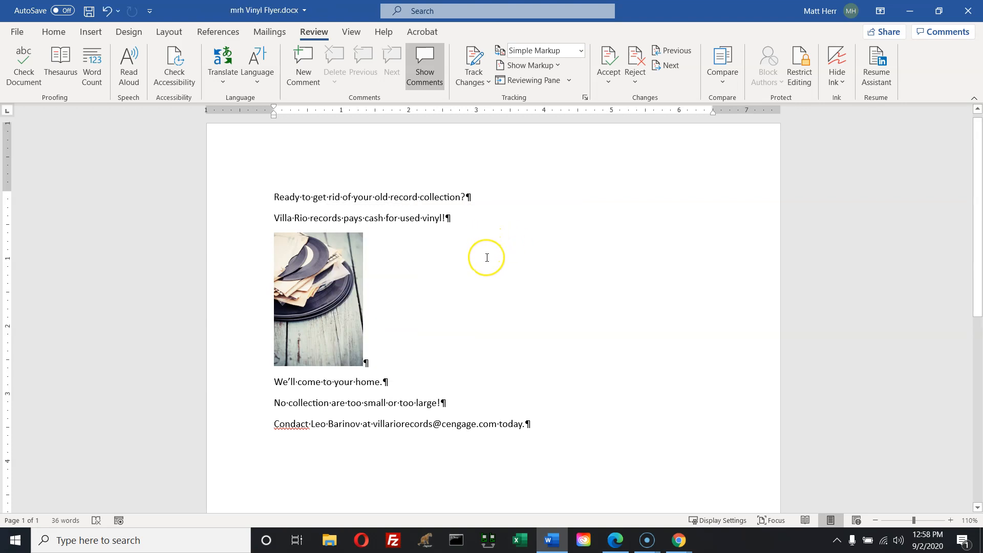
# - Correct the misspelled word "Condact" in the flyer's last line to the suggested spelling "Contact"
pyautogui.click(482, 249)
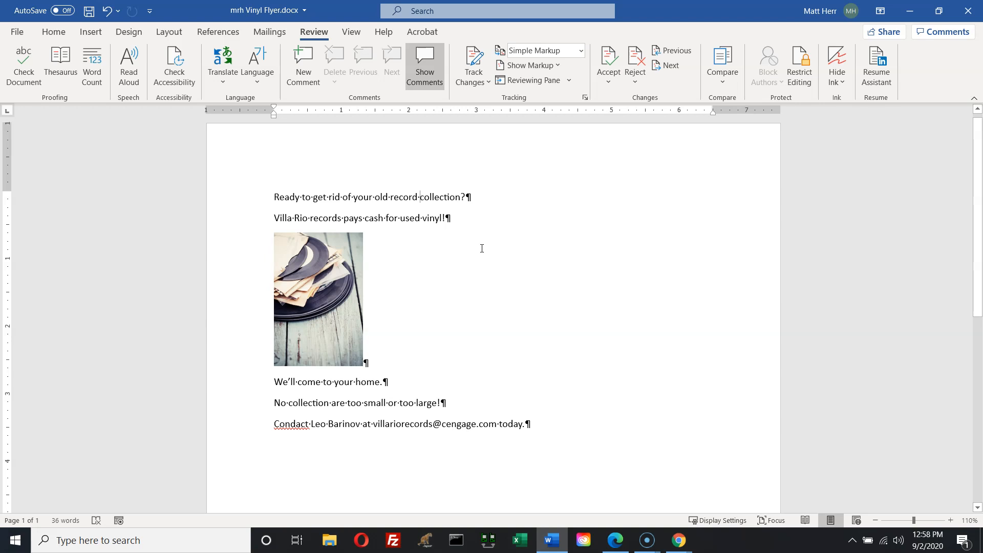
pyautogui.rightClick(291, 424)
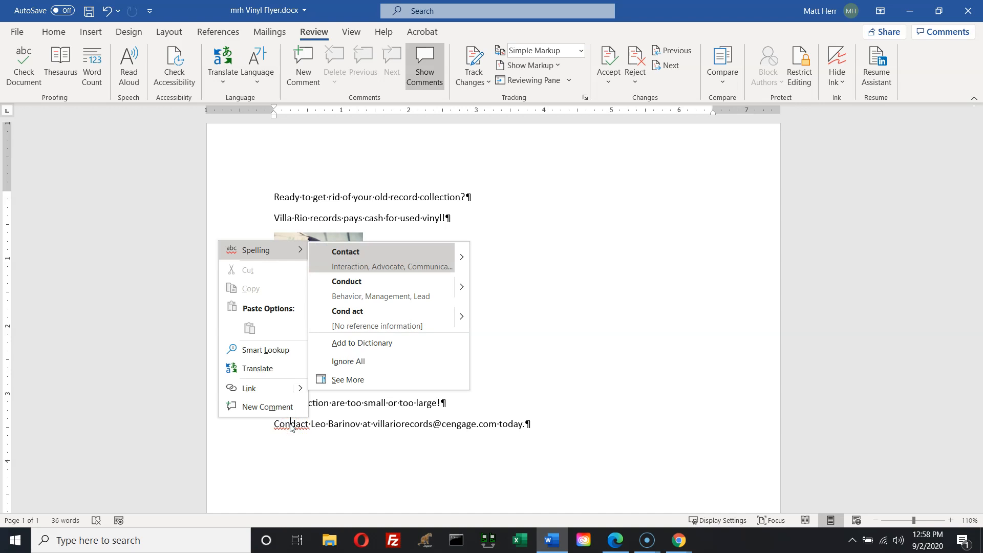
pyautogui.click(374, 256)
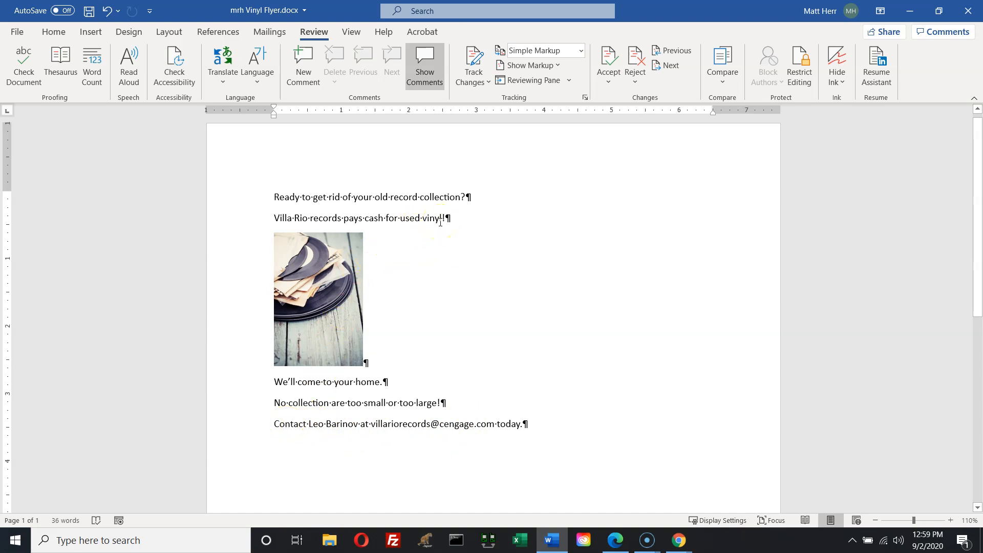
# - Misspell "collection" in the line above the contact information by replacing a letter with stray characters as a spell-check test
pyautogui.click(309, 403)
pyautogui.press('BackSpace')
pyautogui.write('8')
pyautogui.click(518, 395)
pyautogui.click(308, 410)
pyautogui.press('BackSpace')
pyautogui.write('edfsdf')
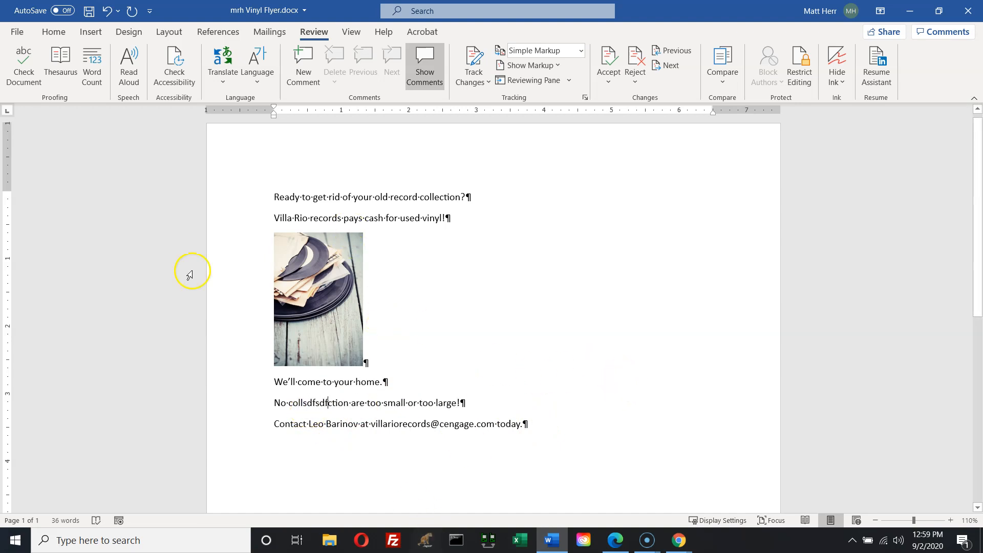
# - Check the document with the Editor and look for spelling suggestions for the altered word in the "too small or too large" line
pyautogui.click(24, 64)
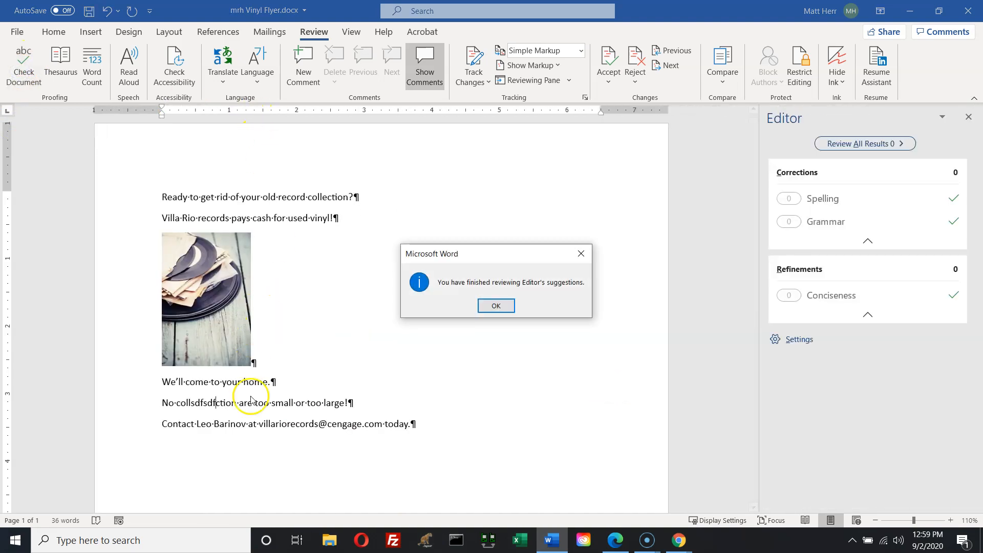
pyautogui.click(497, 307)
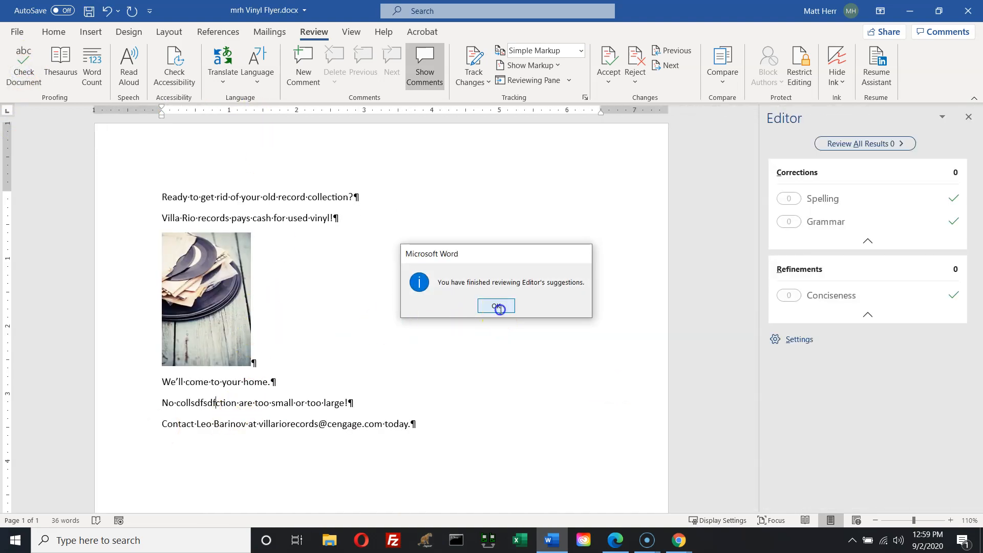
pyautogui.rightClick(195, 407)
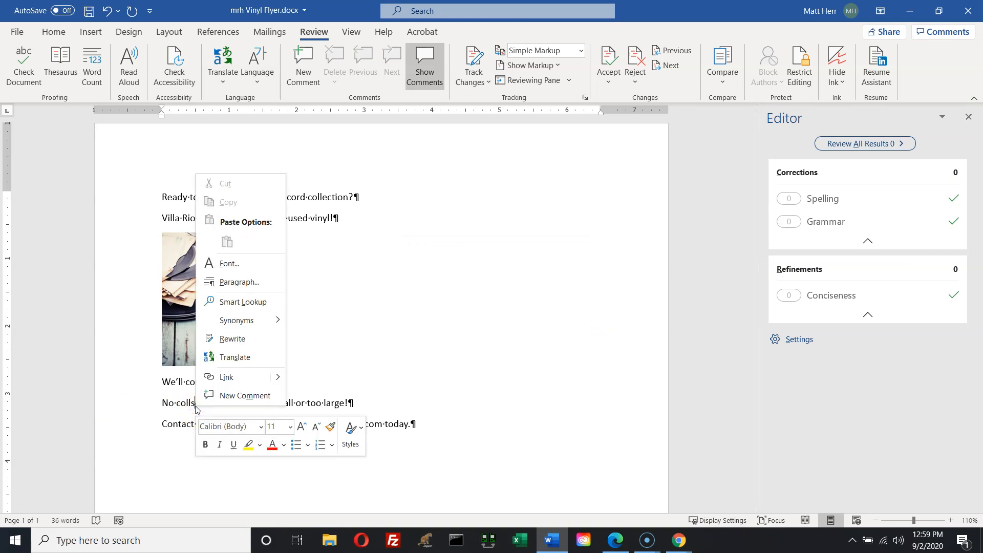
pyautogui.click(535, 391)
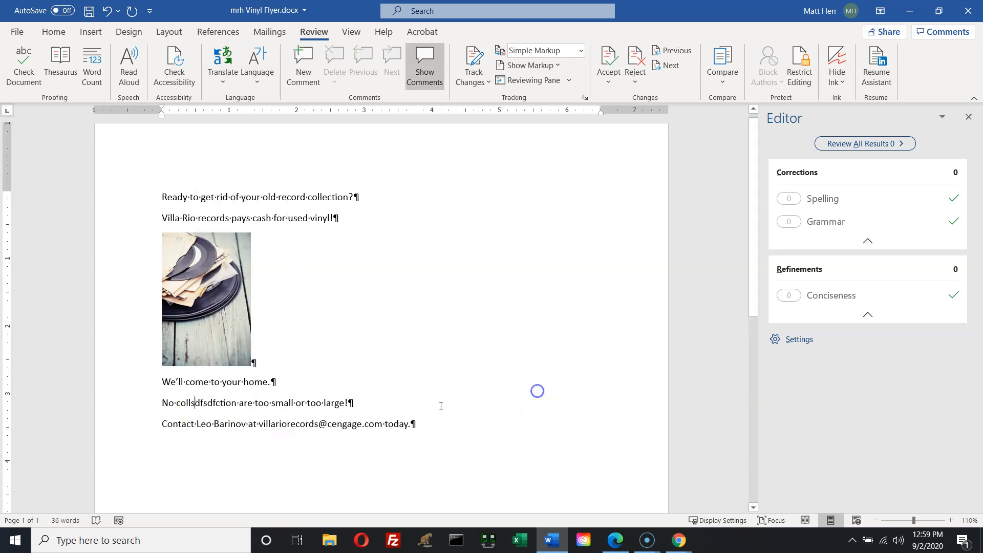
pyautogui.rightClick(195, 404)
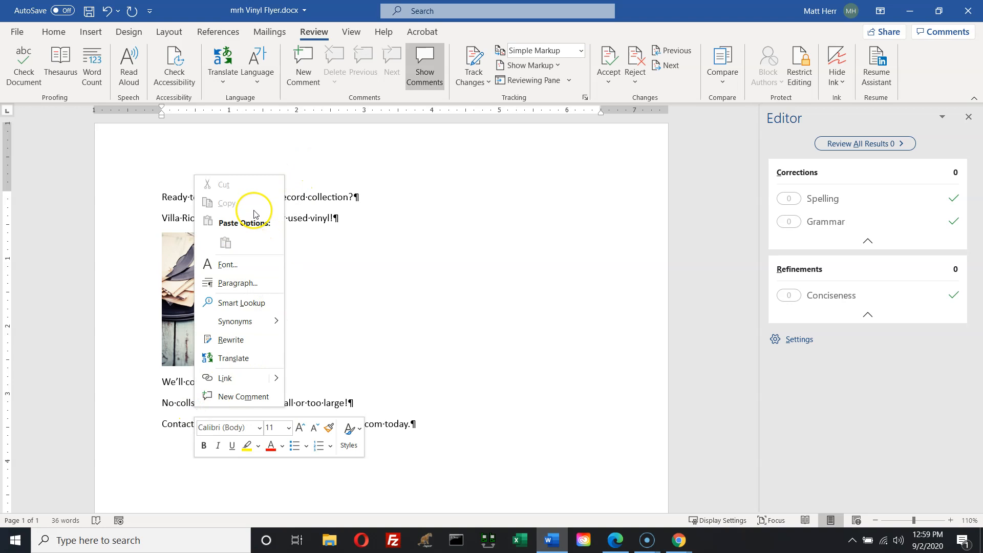
pyautogui.click(611, 339)
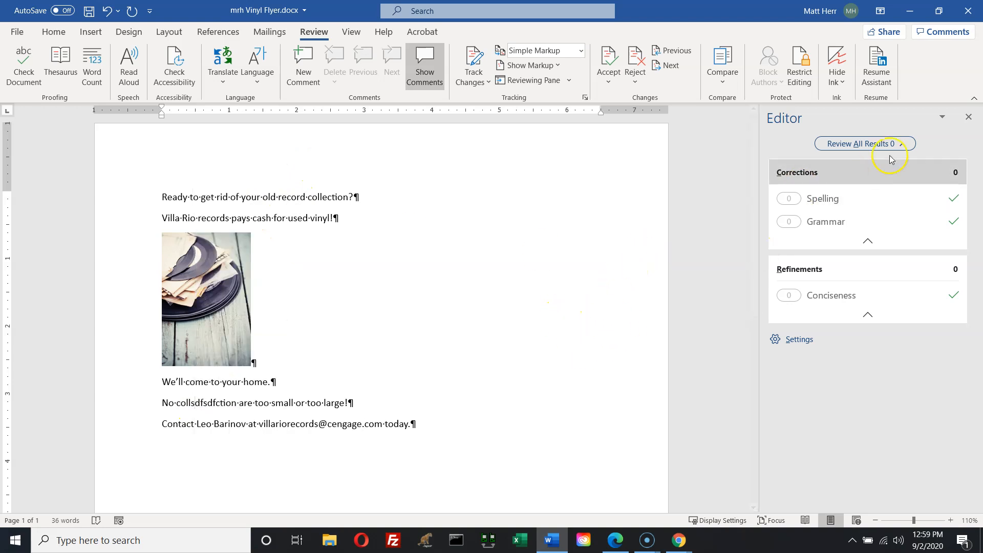
pyautogui.click(969, 117)
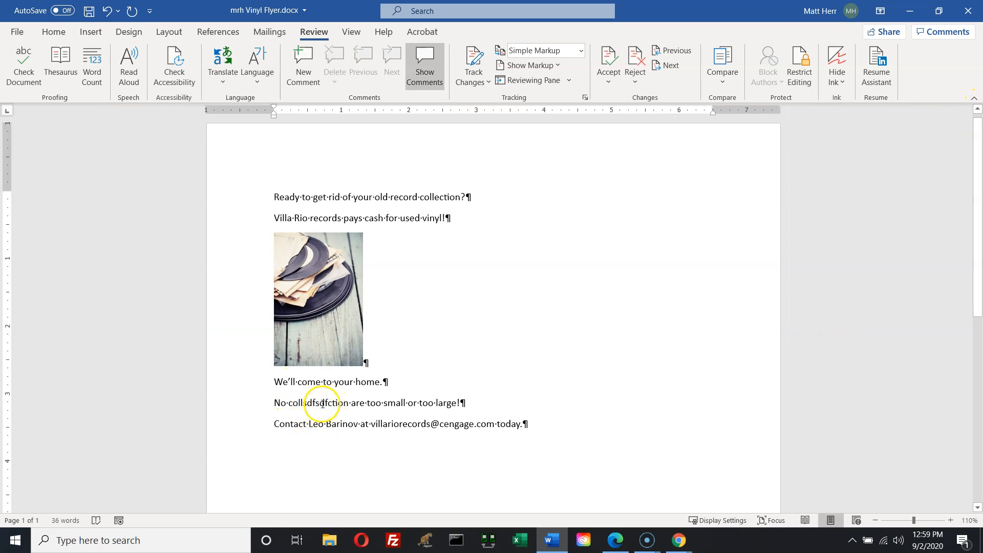
# - Restore the word "collection" in the "too small or too large" line by replacing its garbled ending with "ection"
pyautogui.moveTo(349, 403); pyautogui.dragTo(303, 405)
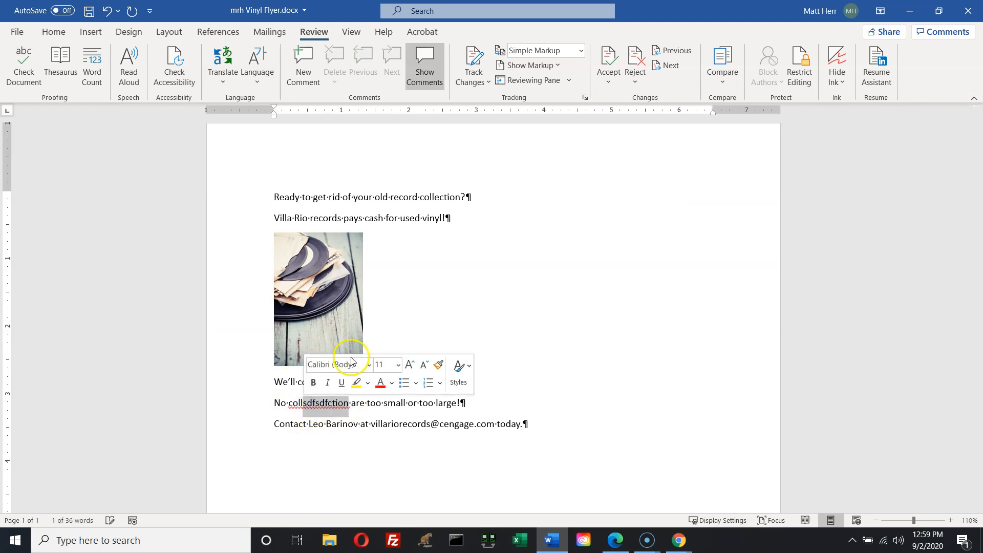
pyautogui.write('ection')
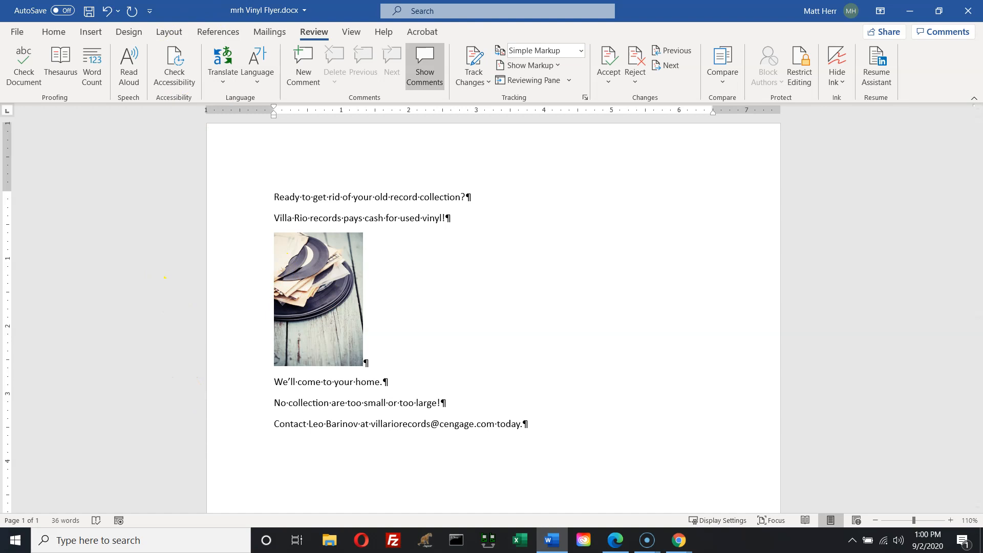
pyautogui.hotkey('alt', 'Tab')
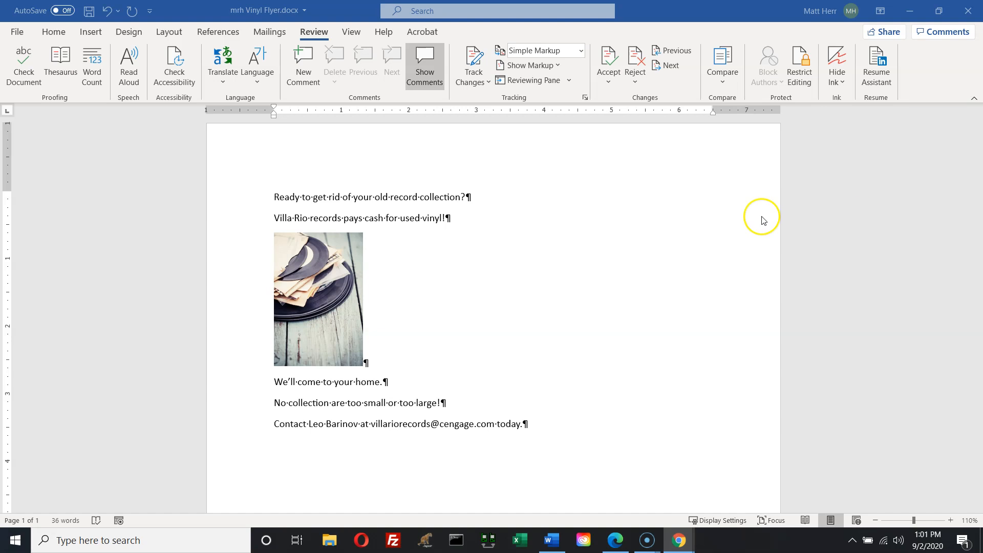
# - Capitalize the word "records" in the flyer's "Villa Rio" line so that it reads "Records"
pyautogui.click(261, 226)
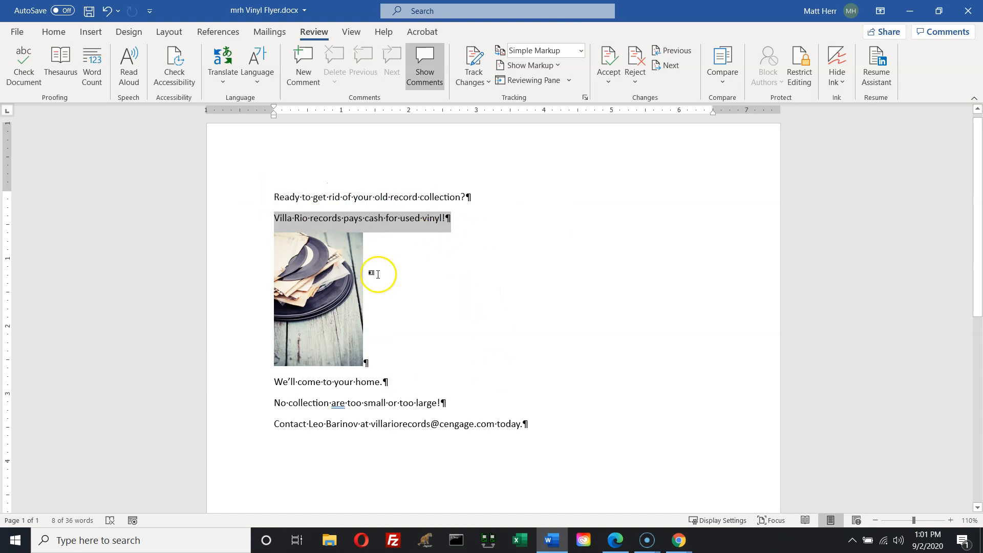
pyautogui.click(313, 218)
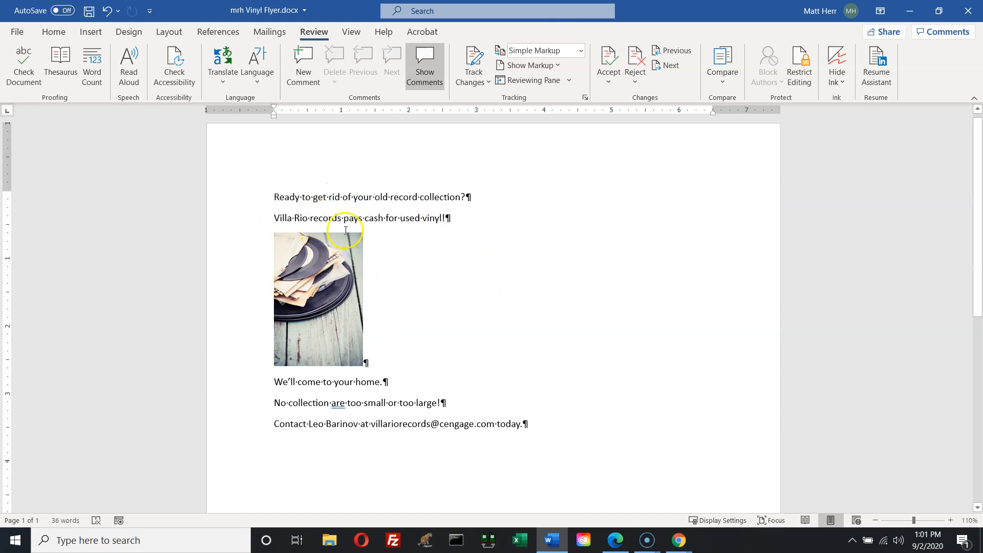
pyautogui.write('R')
pyautogui.press('Delete')
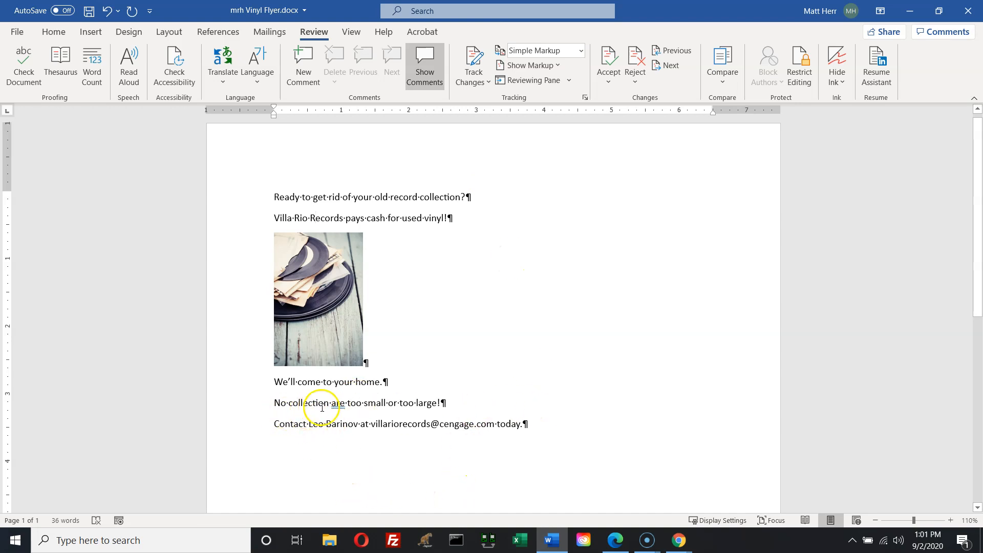
# - Replace "are" with the grammar suggestion "is" in the "too small or too large" line
pyautogui.doubleClick(338, 405)
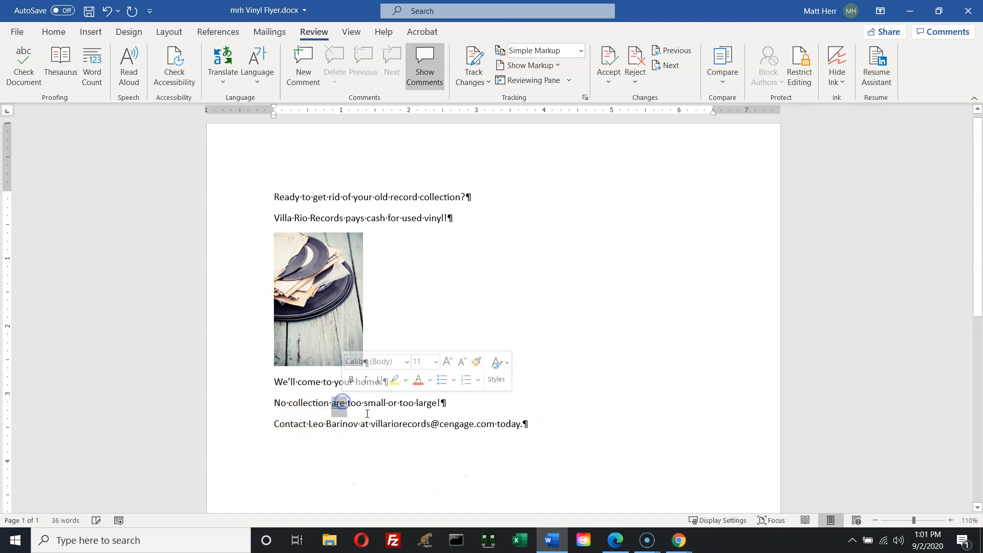
pyautogui.click(335, 406)
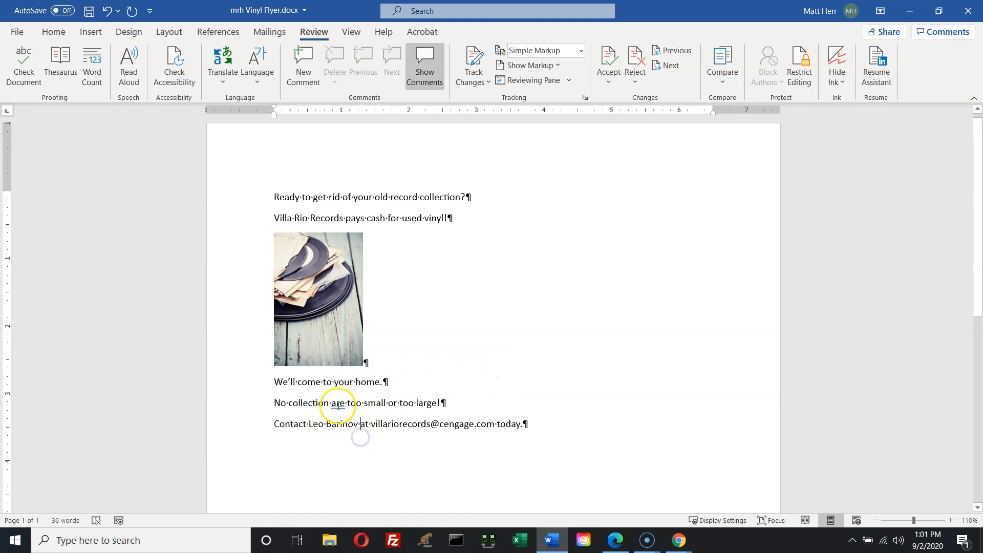
pyautogui.rightClick(337, 406)
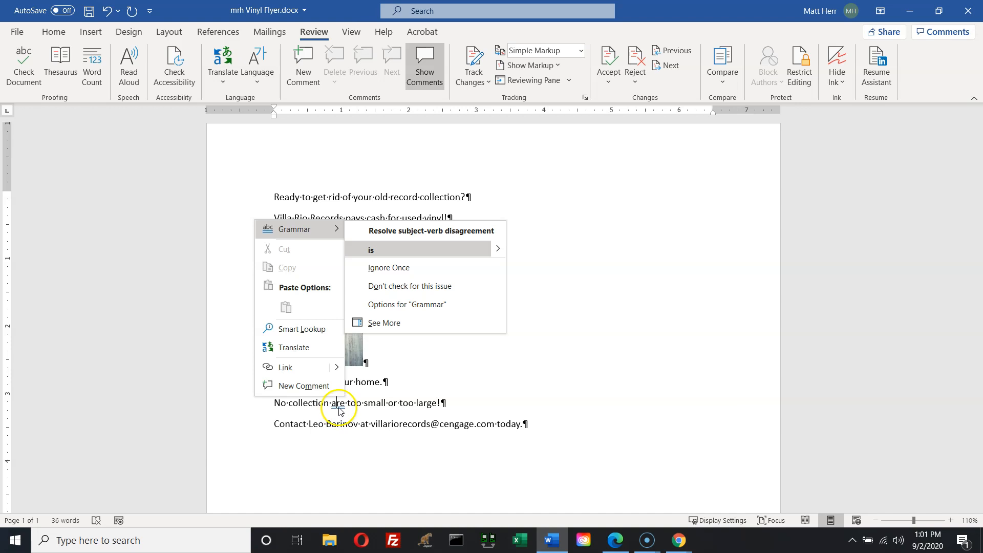
pyautogui.click(399, 249)
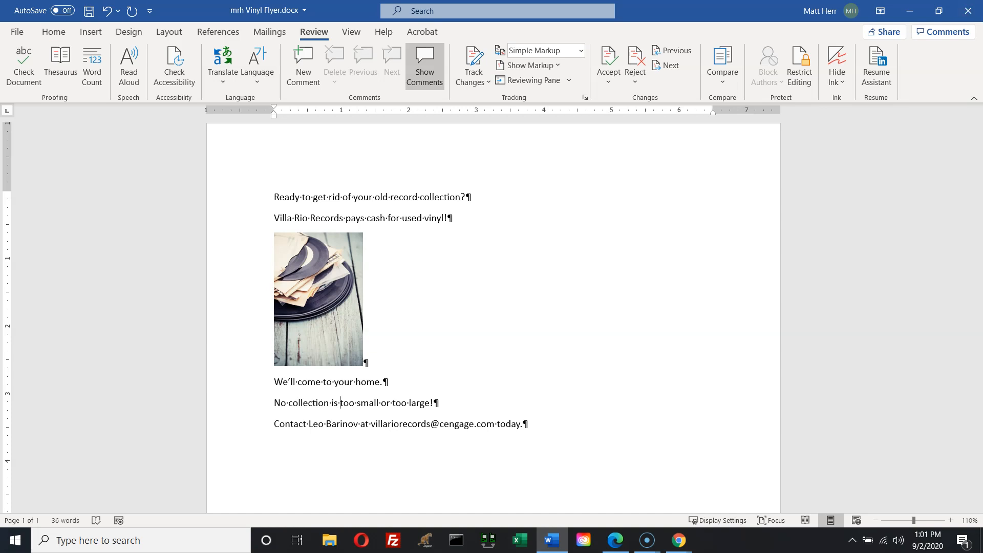
pyautogui.hotkey('alt', 'Tab')
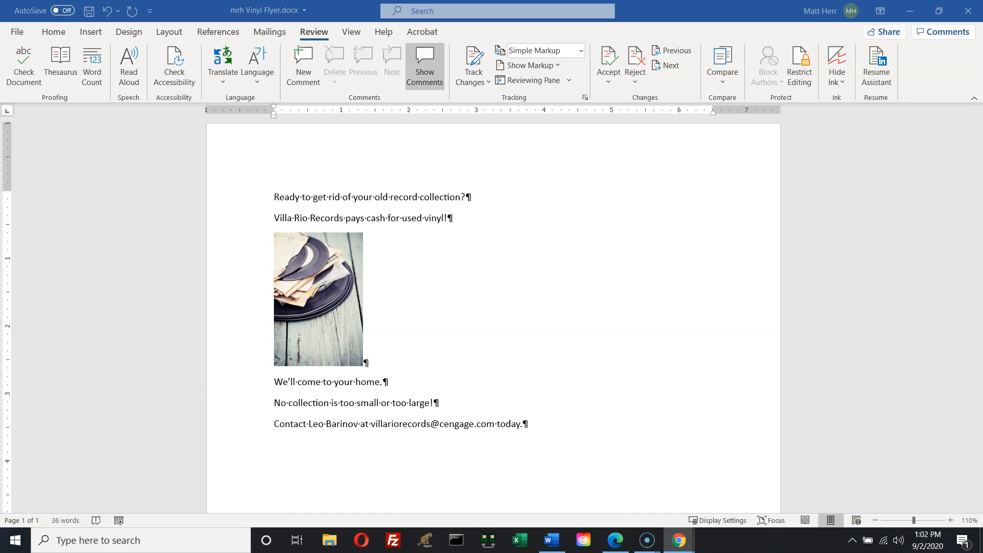
# - Change the flyer's page orientation to Landscape
pyautogui.click(168, 33)
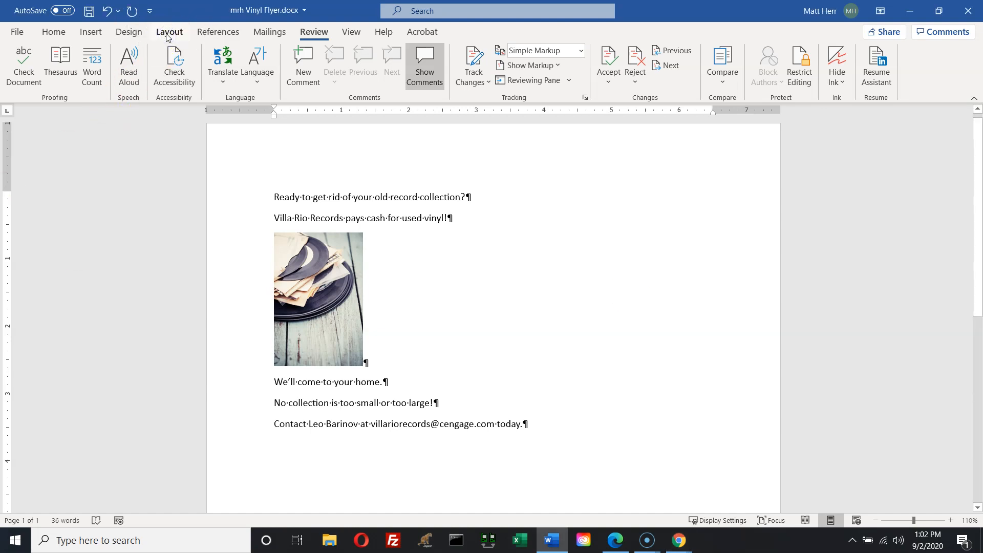
pyautogui.click(167, 35)
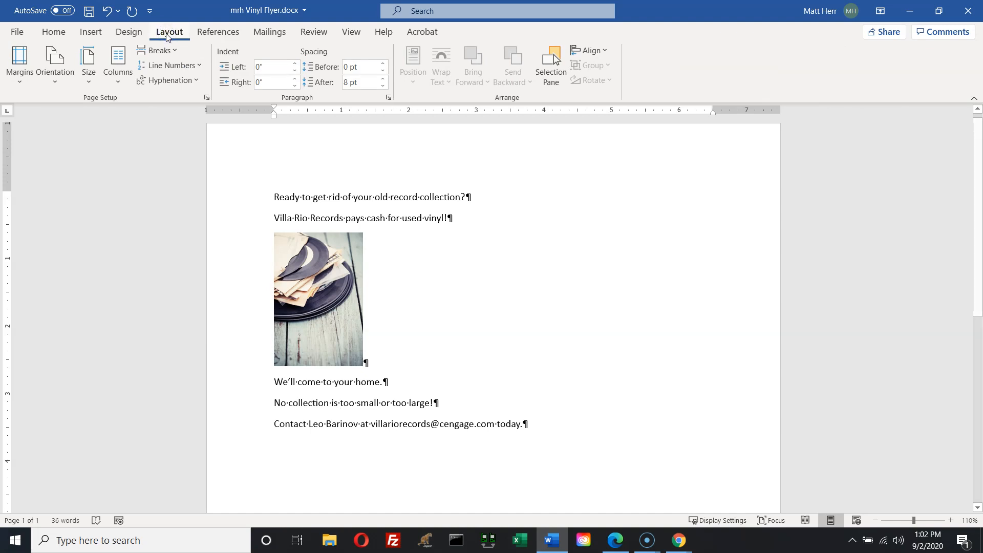
pyautogui.click(52, 88)
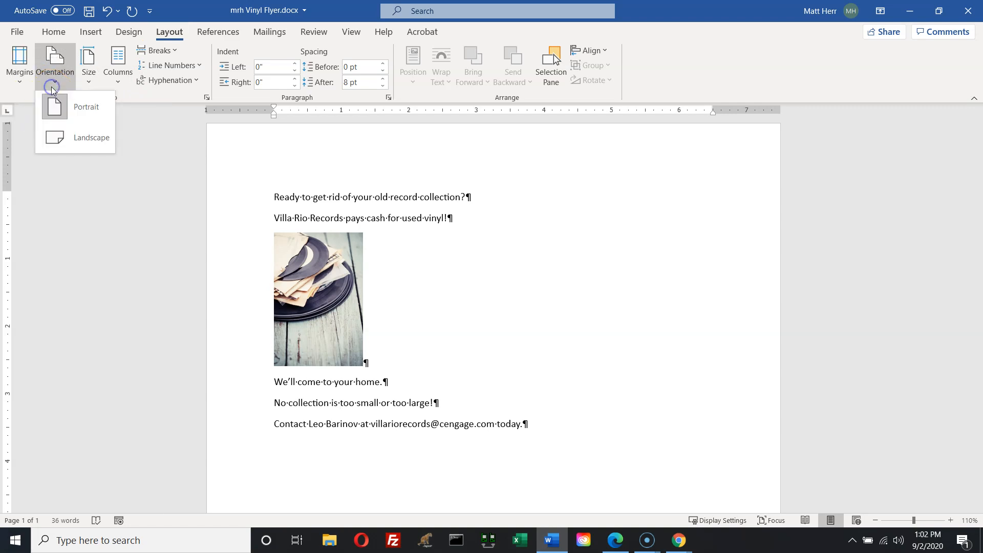
pyautogui.click(69, 137)
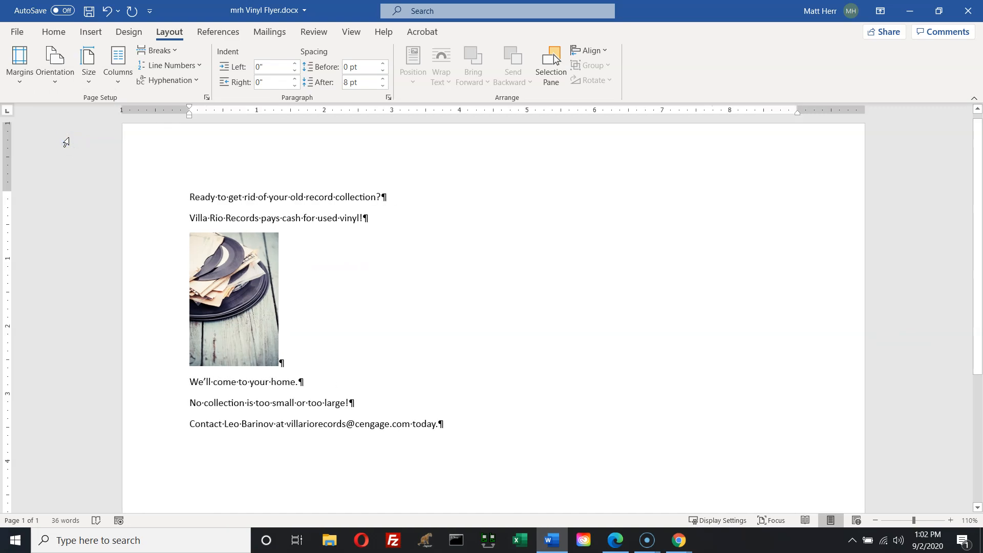
pyautogui.click(876, 521)
pyautogui.click(876, 521)
pyautogui.click(876, 521)
pyautogui.click(876, 520)
pyautogui.click(876, 520)
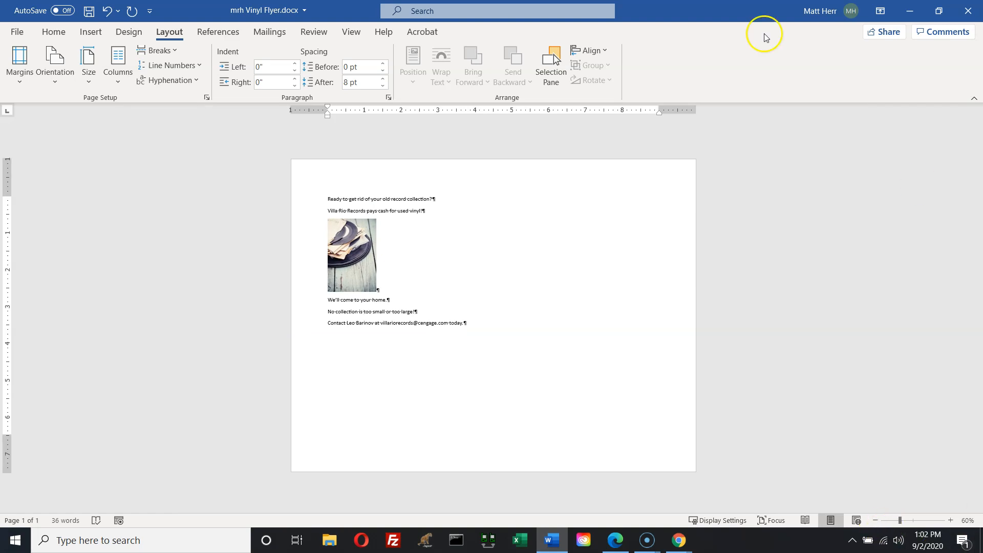
# - Switch the page orientation to Portrait for comparison and return it to Landscape
pyautogui.click(55, 82)
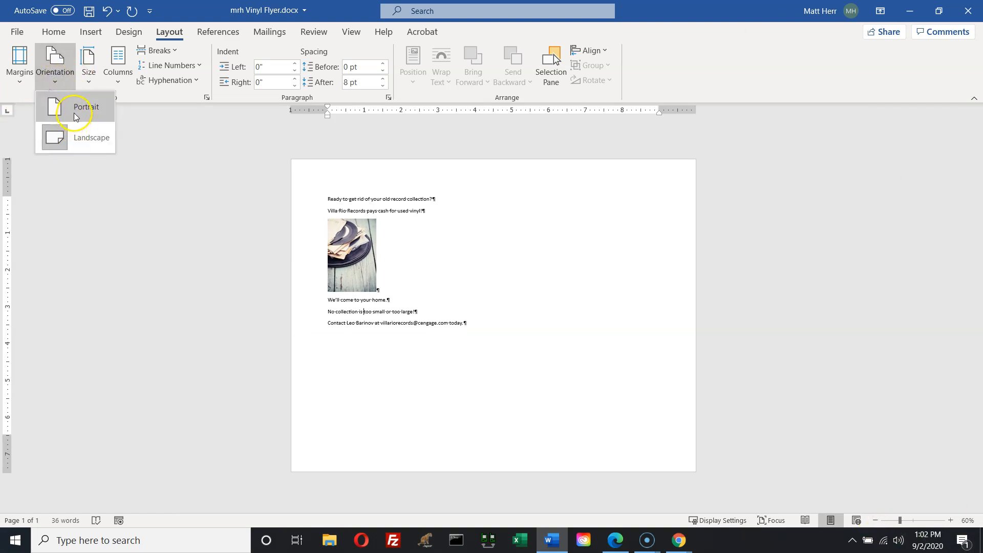
pyautogui.click(67, 105)
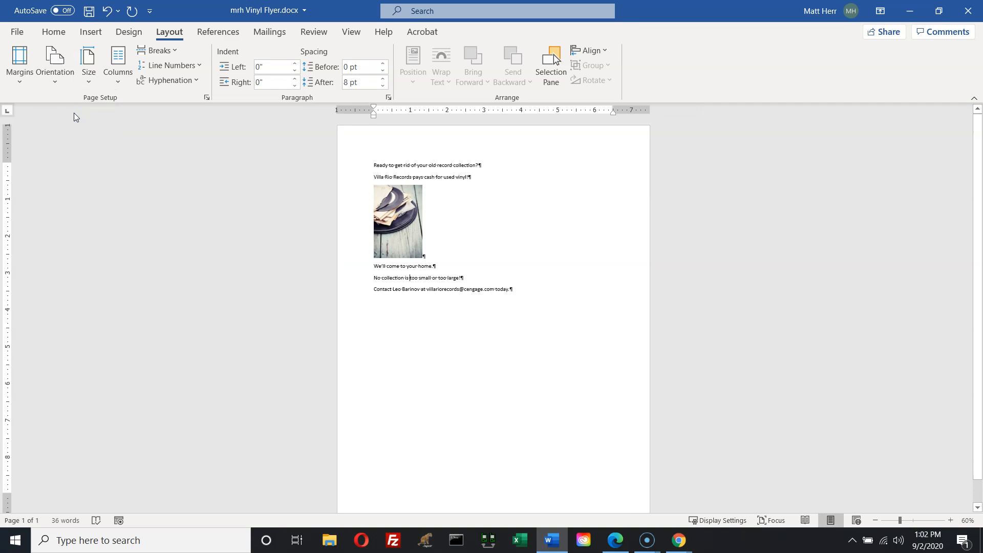
pyautogui.click(55, 77)
pyautogui.click(61, 148)
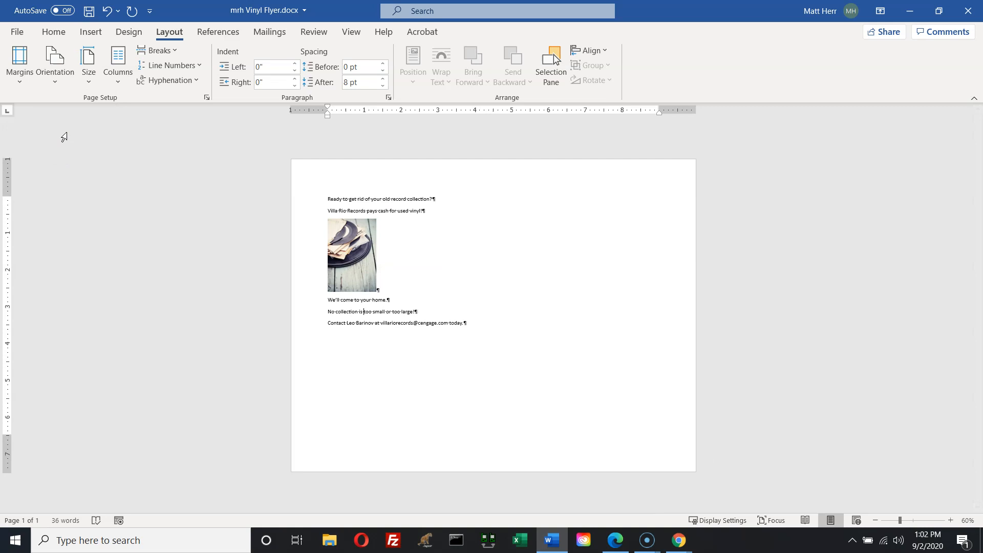
# - Set the flyer's page margins to the Narrow preset, 0.5" on all sides
pyautogui.click(951, 521)
pyautogui.click(950, 521)
pyautogui.click(951, 520)
pyautogui.click(950, 521)
pyautogui.click(950, 520)
pyautogui.click(951, 520)
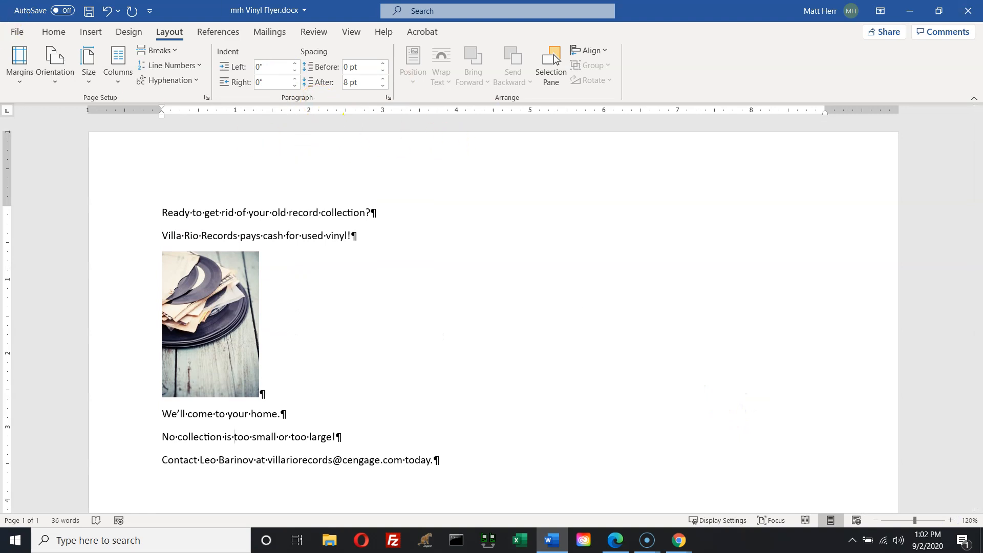
pyautogui.hotkey('alt', 'Tab')
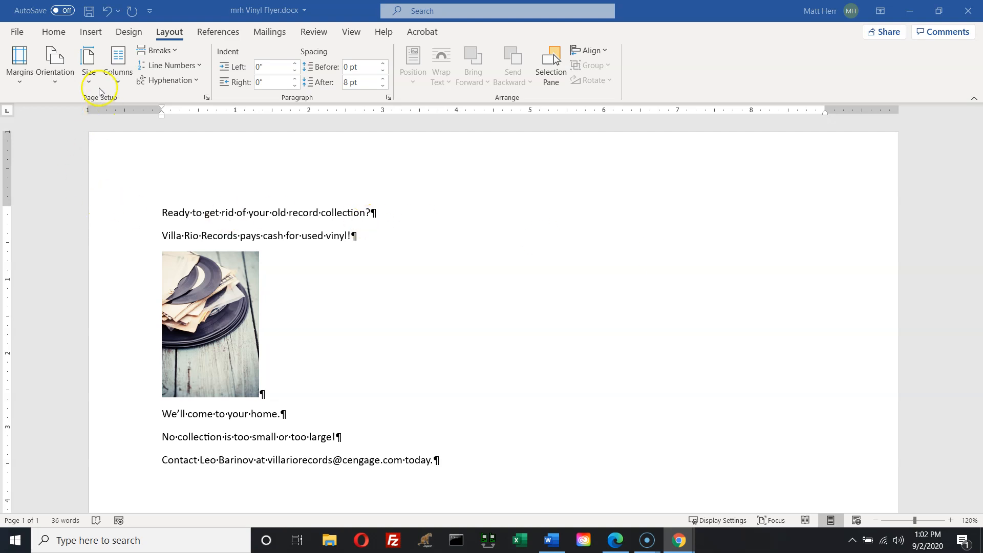
pyautogui.click(166, 37)
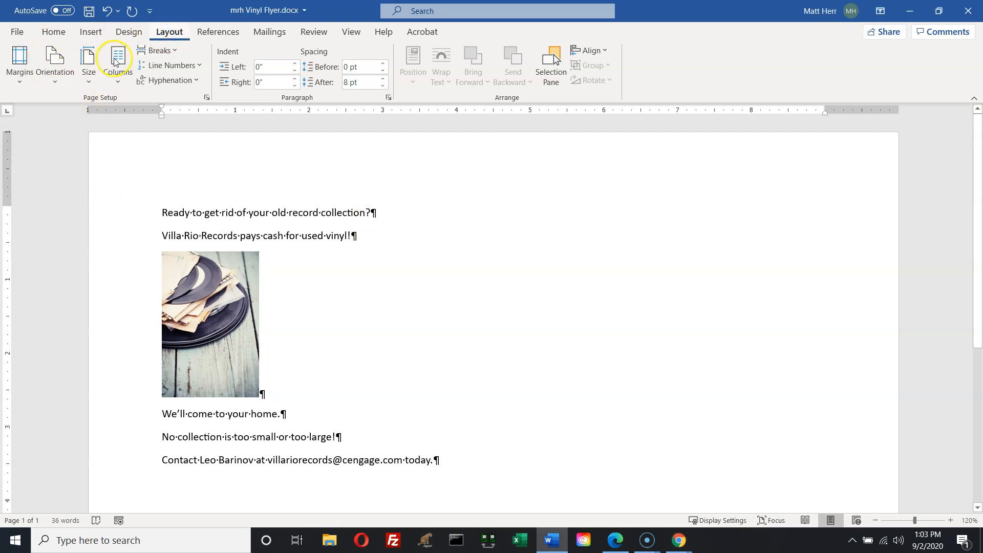
pyautogui.click(22, 87)
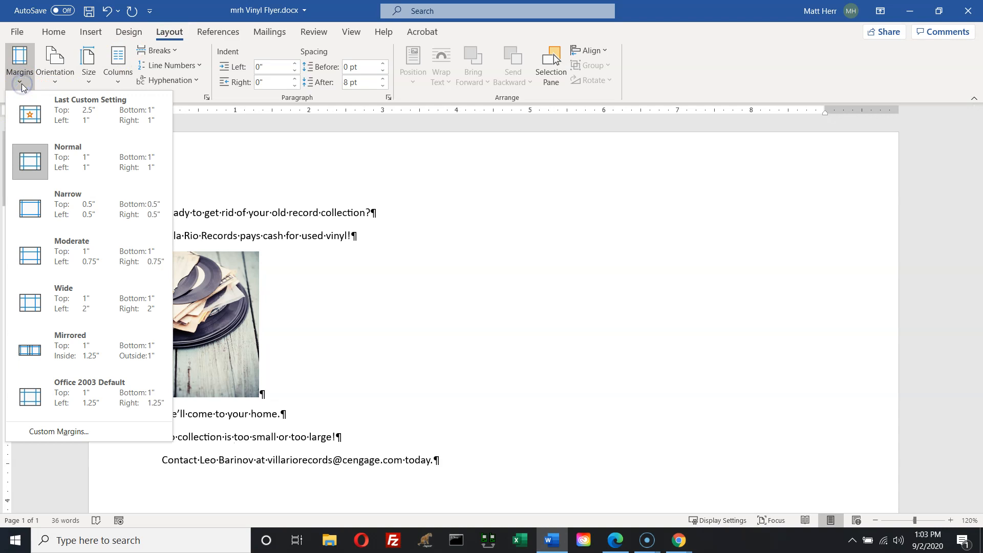
pyautogui.click(38, 208)
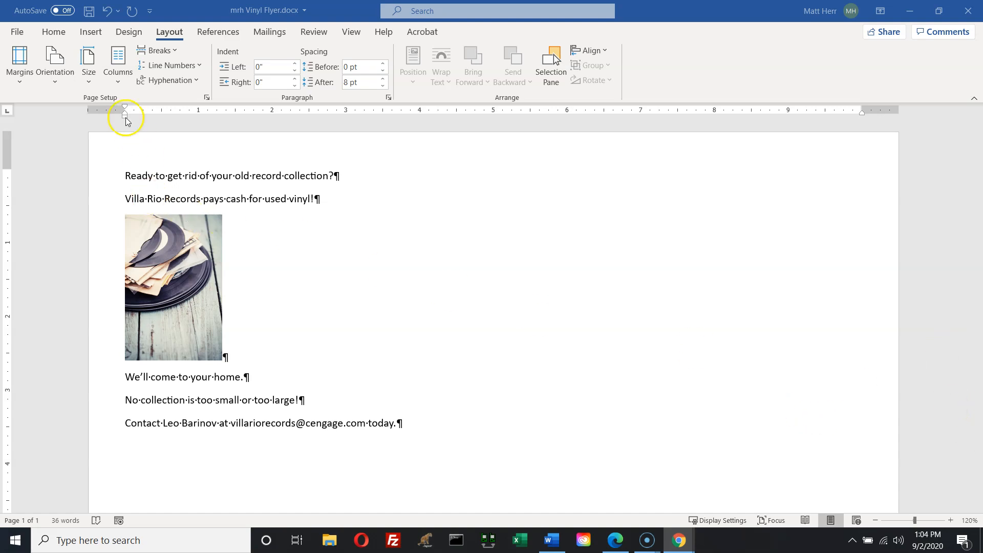
# - Change the font of the two text lines above the record photo to Arial
pyautogui.click(53, 33)
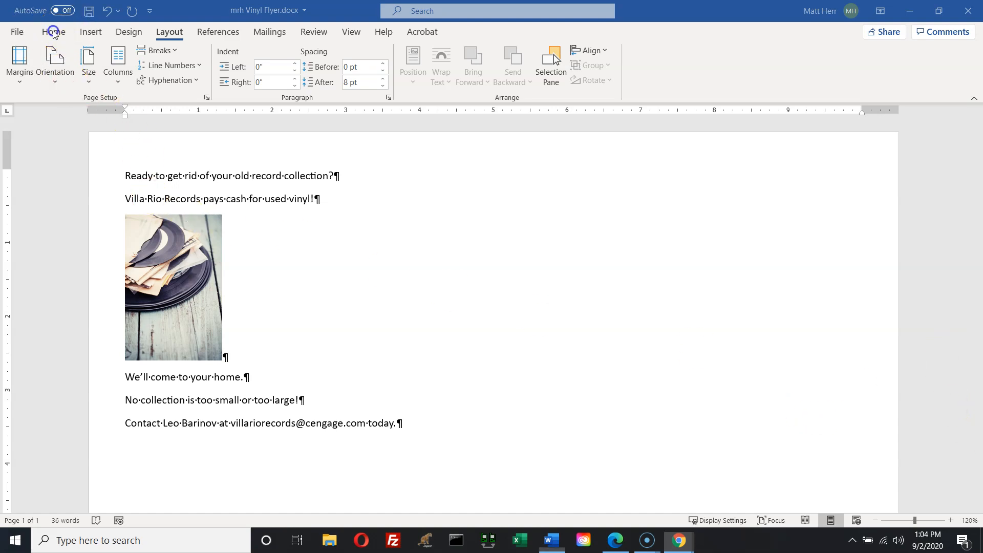
pyautogui.click(53, 34)
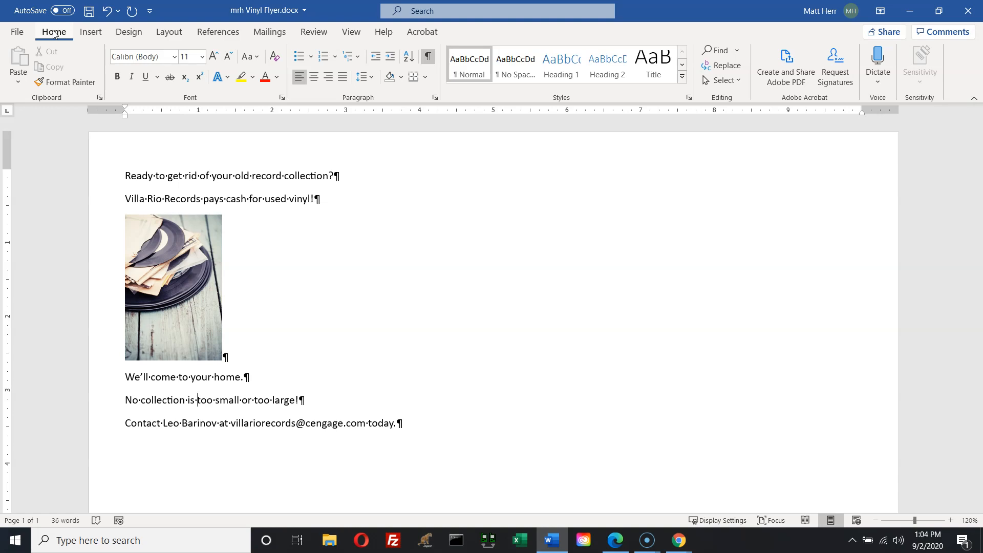
pyautogui.click(125, 176)
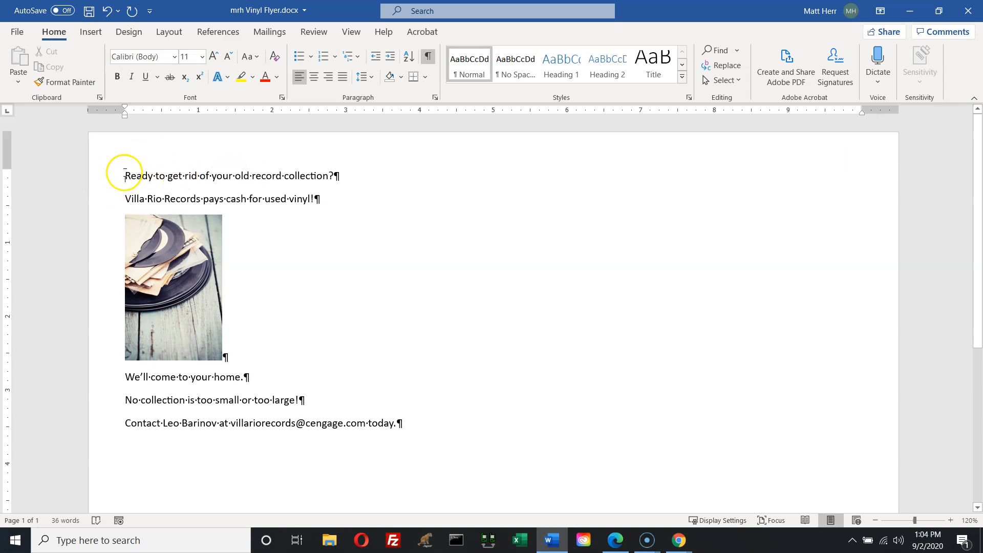
pyautogui.click(125, 173)
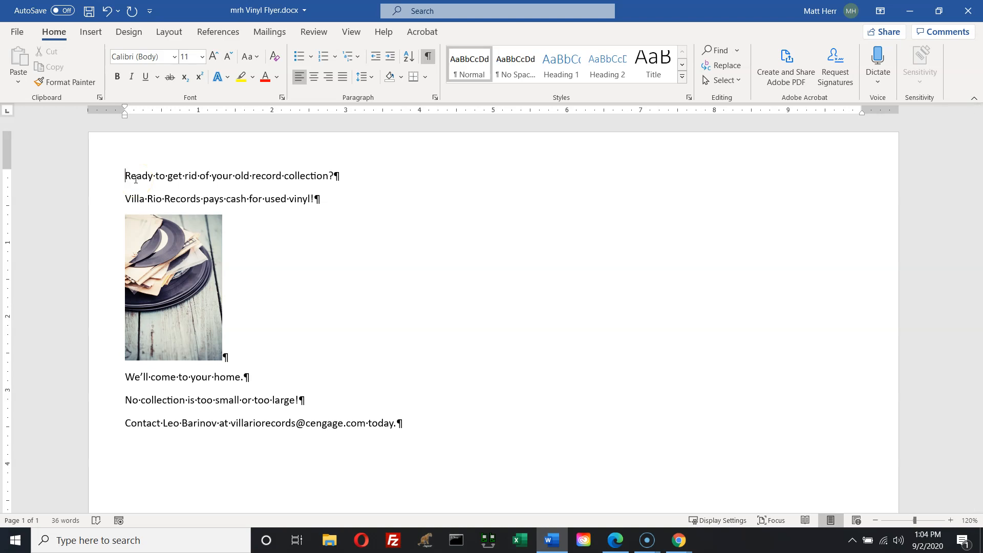
pyautogui.click(128, 176)
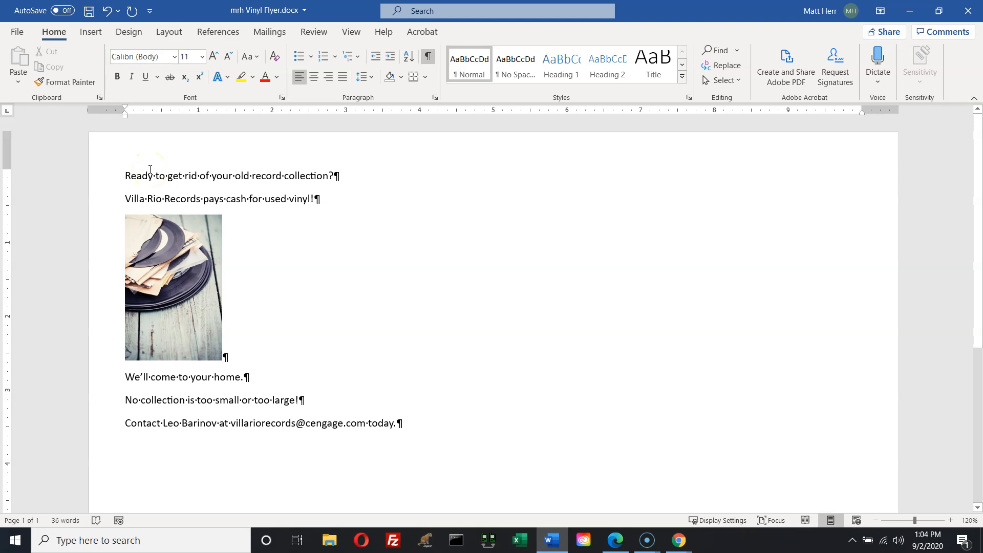
pyautogui.click(144, 190)
pyautogui.click(336, 200)
pyautogui.keyDown('shift'); pyautogui.click(336, 201); pyautogui.keyUp('shift')
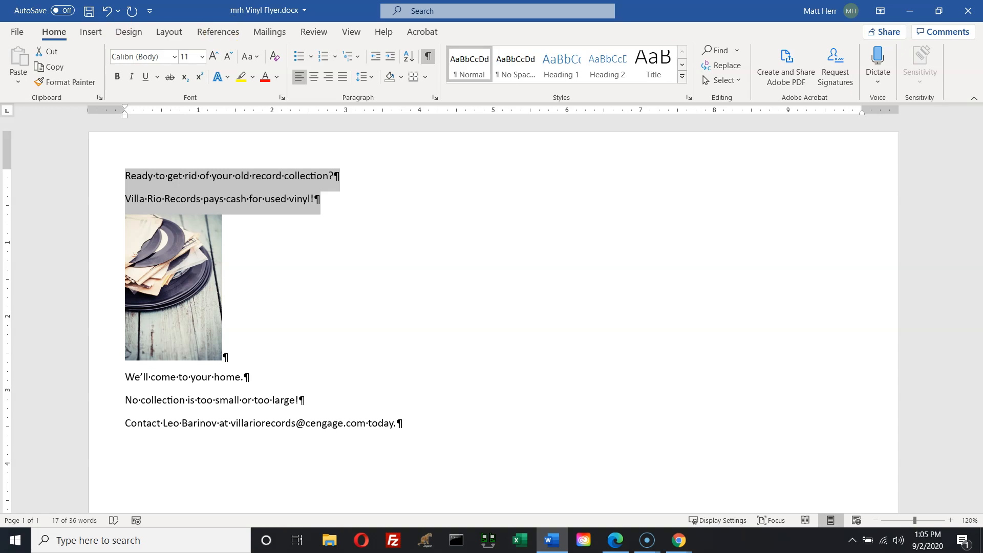
pyautogui.hotkey('alt', 'Tab')
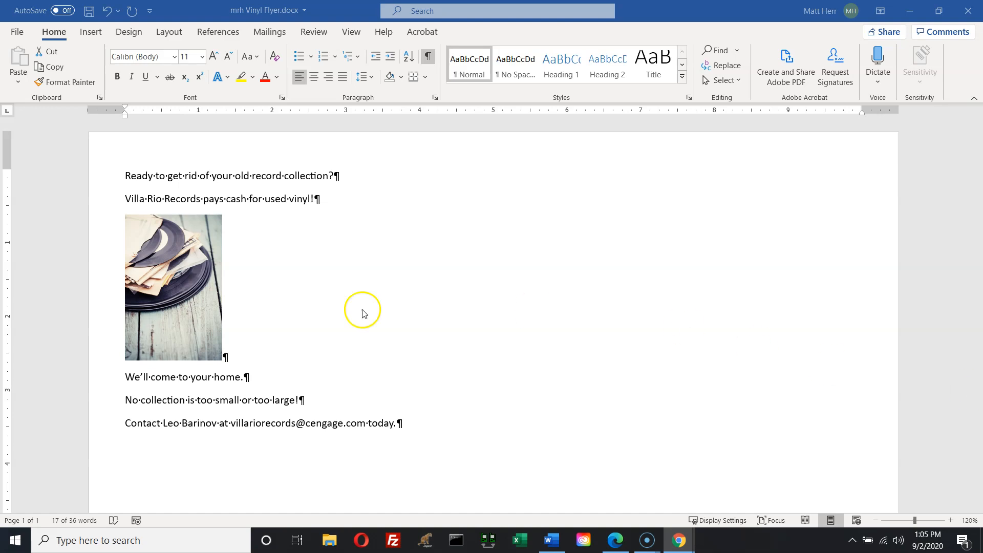
pyautogui.click(54, 31)
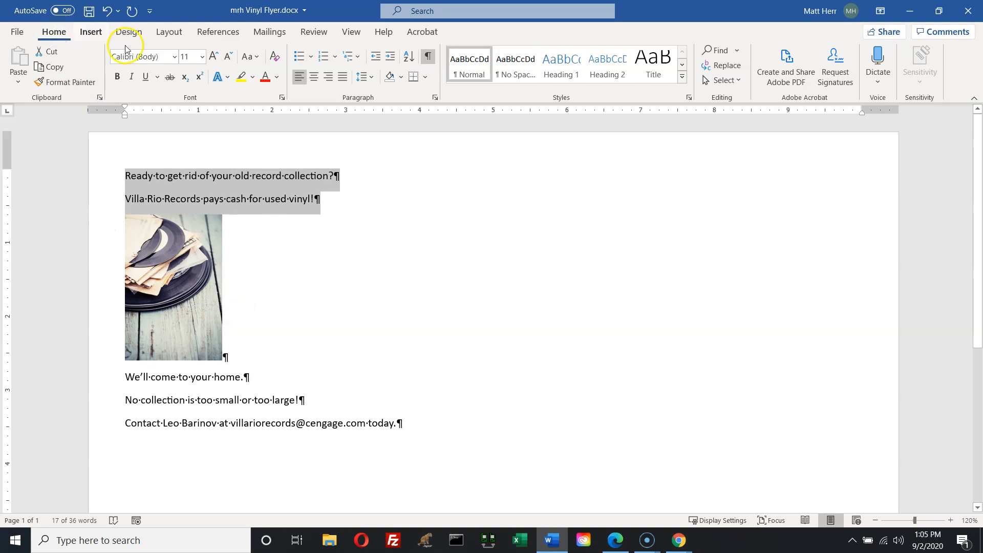
pyautogui.click(175, 57)
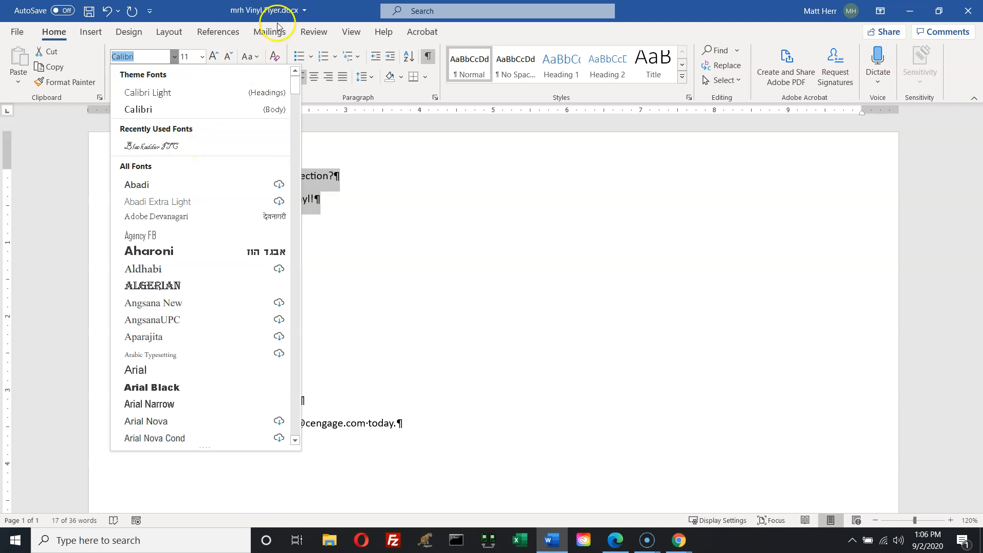
pyautogui.click(344, 11)
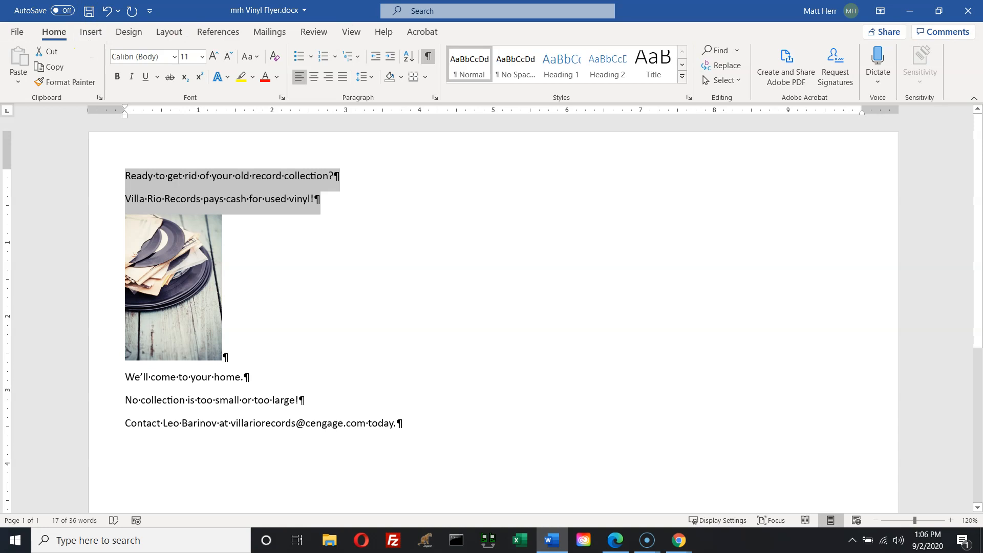
pyautogui.hotkey('alt', 'Tab')
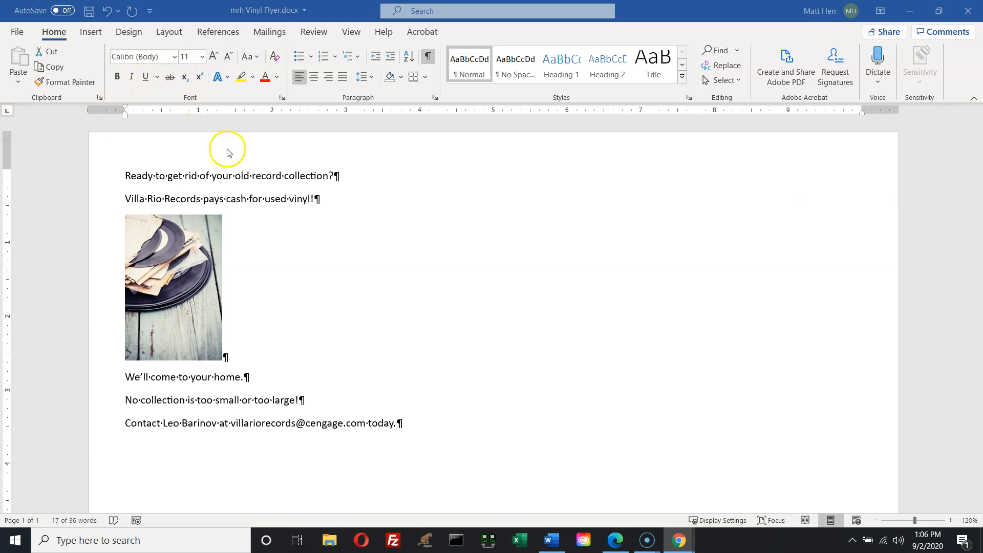
pyautogui.click(235, 165)
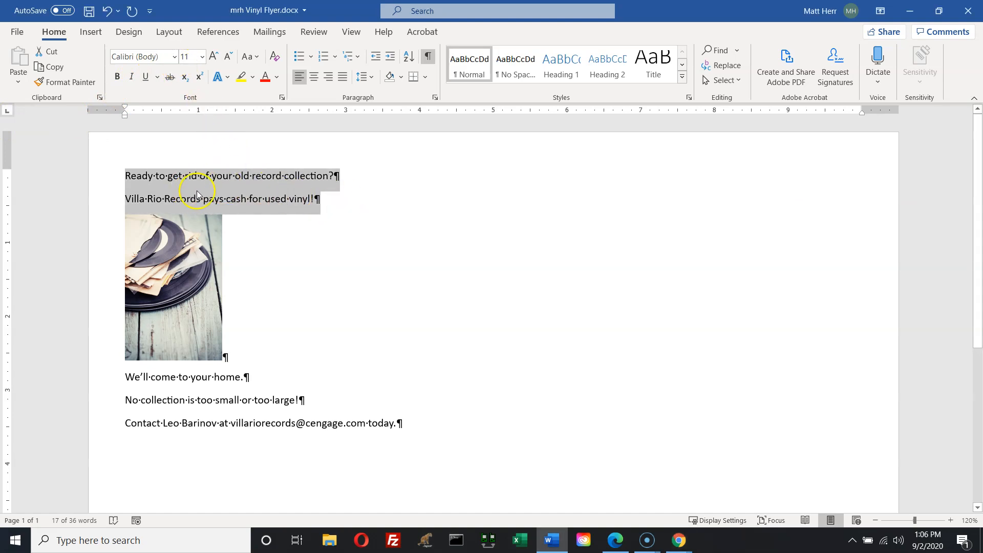
pyautogui.click(176, 57)
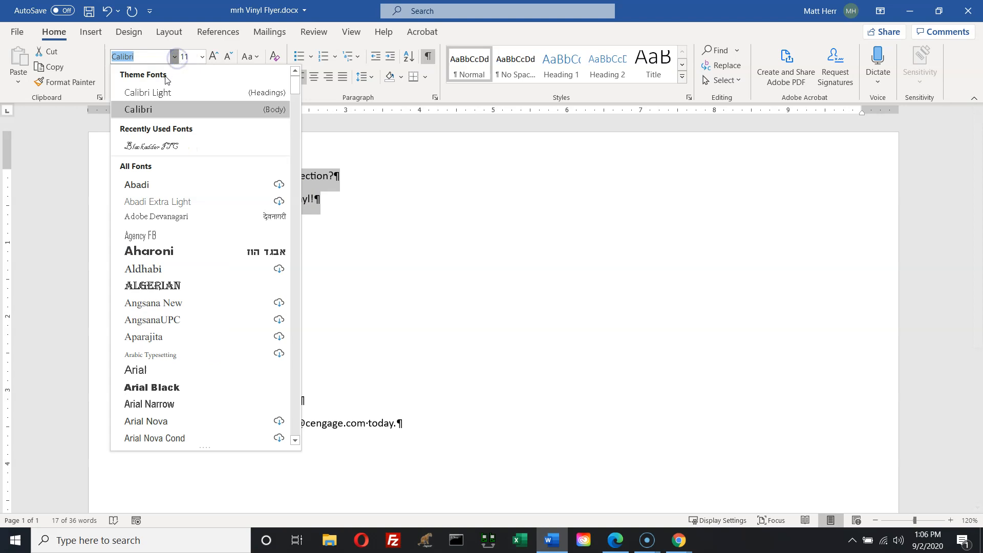
pyautogui.click(163, 372)
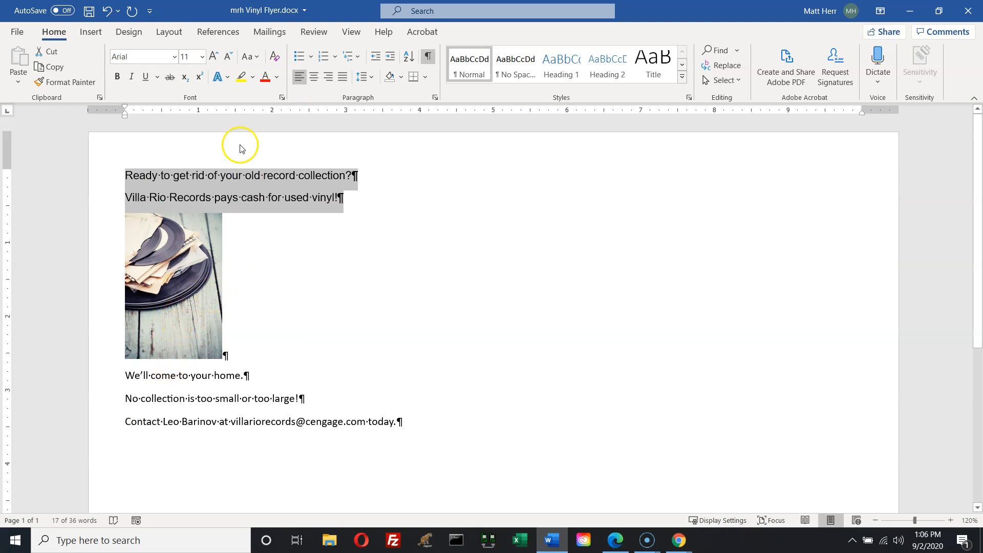
# - Set the font size of the two text lines above the record photo to 22
pyautogui.click(201, 57)
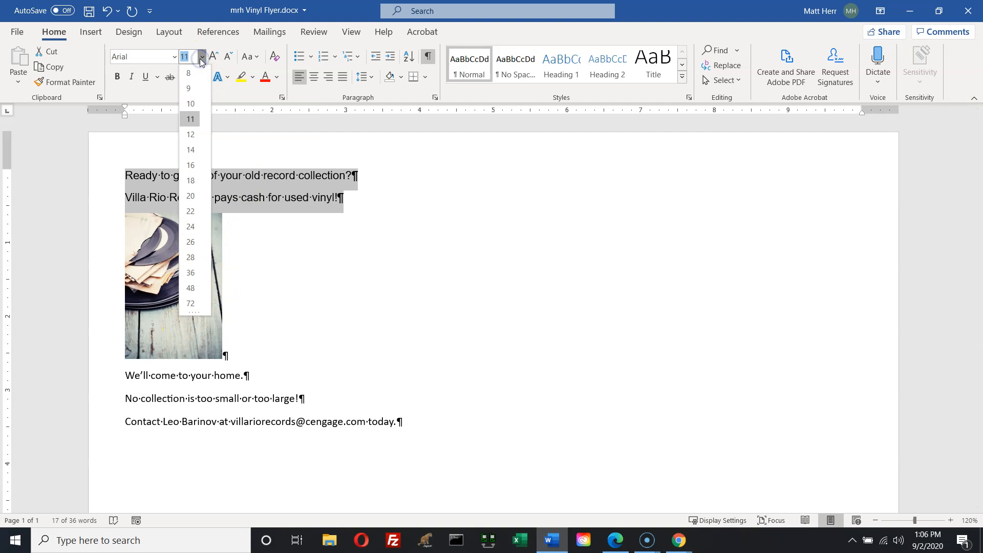
pyautogui.click(195, 214)
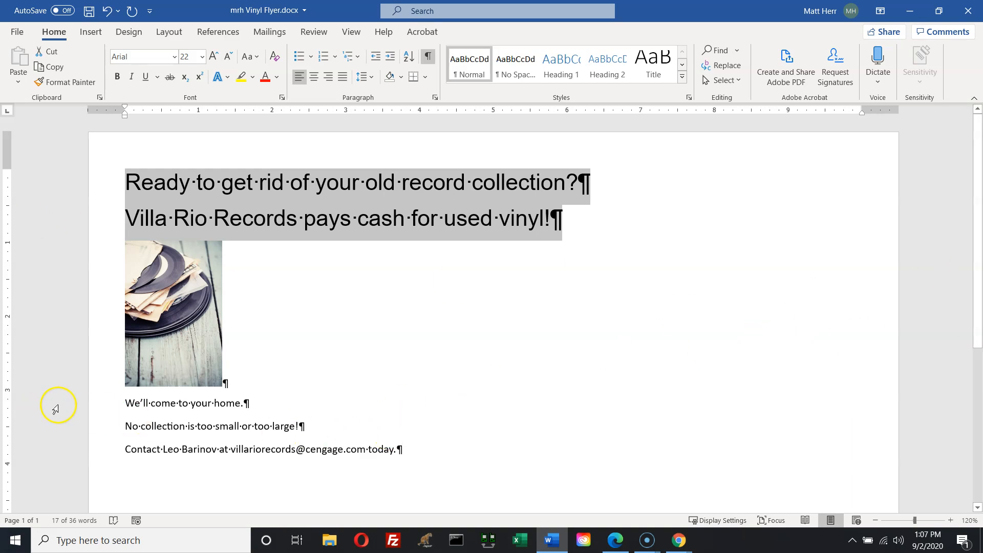
# - Format the three text lines below the record photo in Arial at font size 22
pyautogui.moveTo(124, 404); pyautogui.dragTo(622, 508)
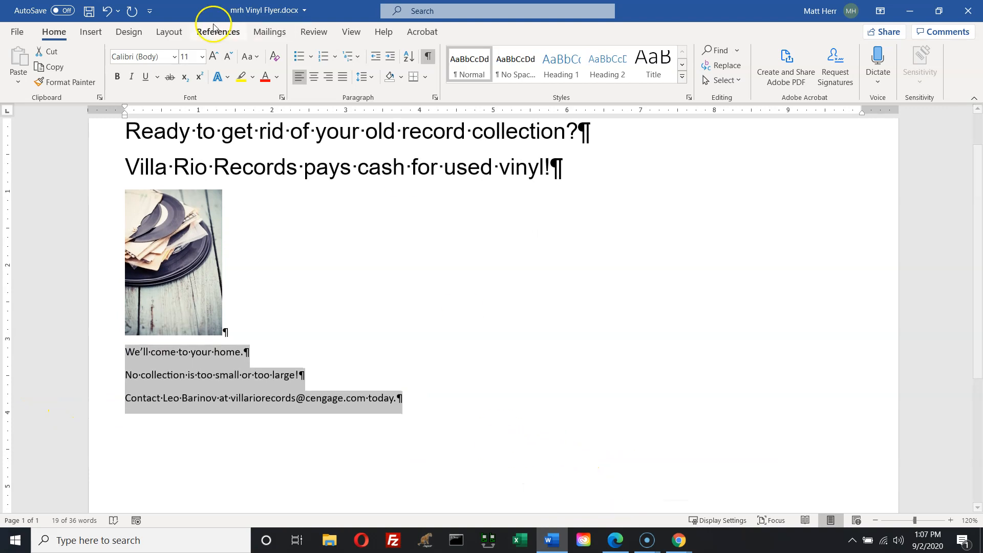
pyautogui.click(174, 57)
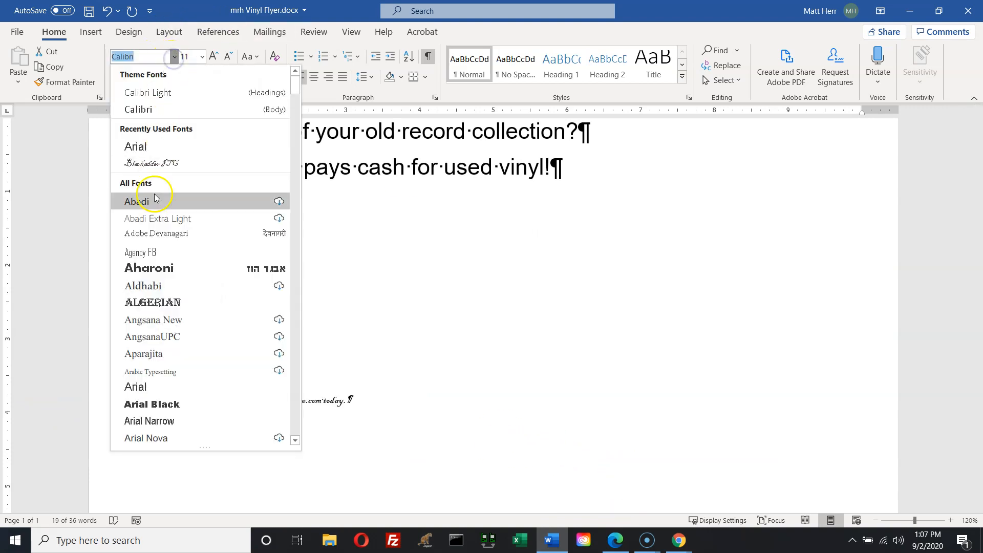
pyautogui.click(178, 145)
pyautogui.click(201, 57)
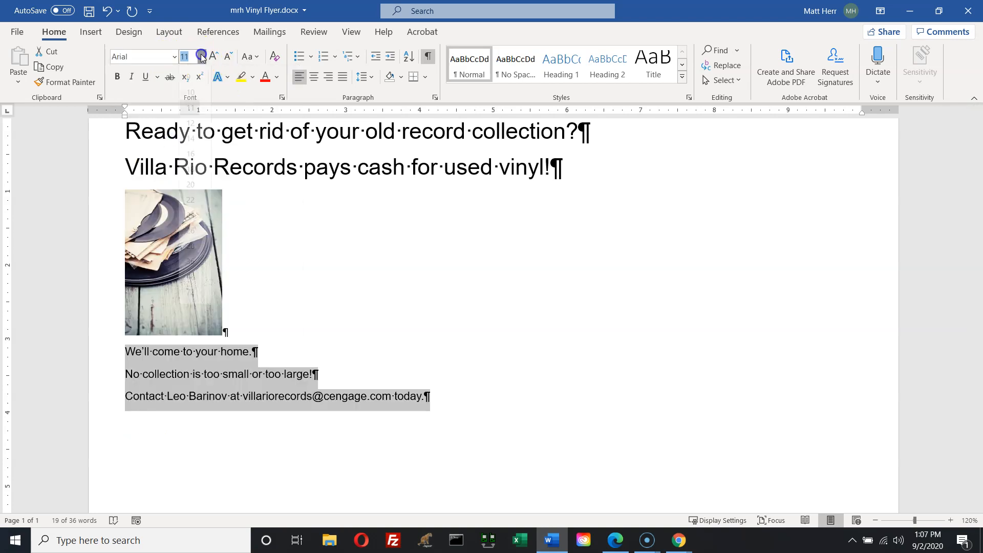
pyautogui.click(200, 207)
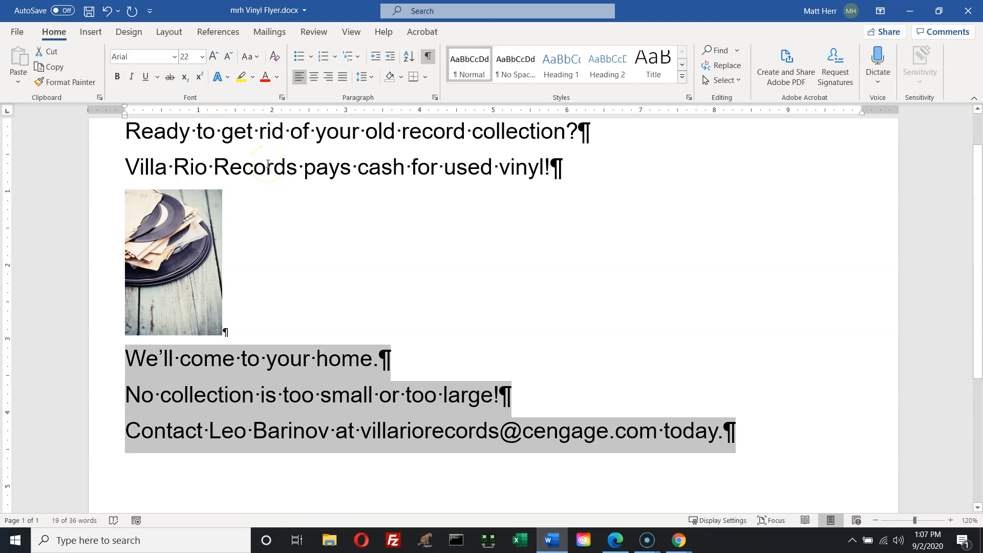
pyautogui.click(657, 337)
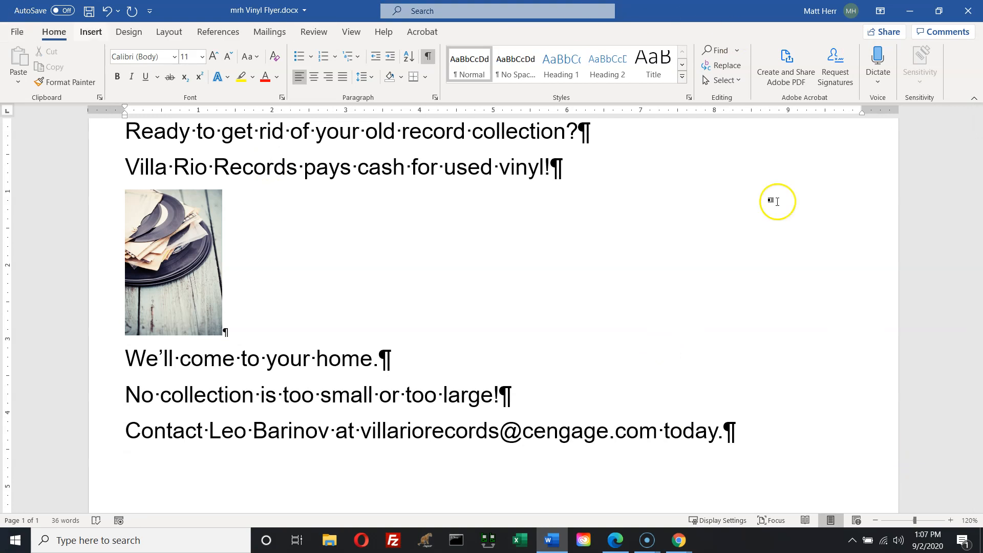
# - Apply the text effect Fill: Blue, Accent color 5; Outline: White, Background color 1; Hard Shadow: Blue, Accent color 5 to the Villa Rio Records line
pyautogui.hotkey('alt', 'Tab')
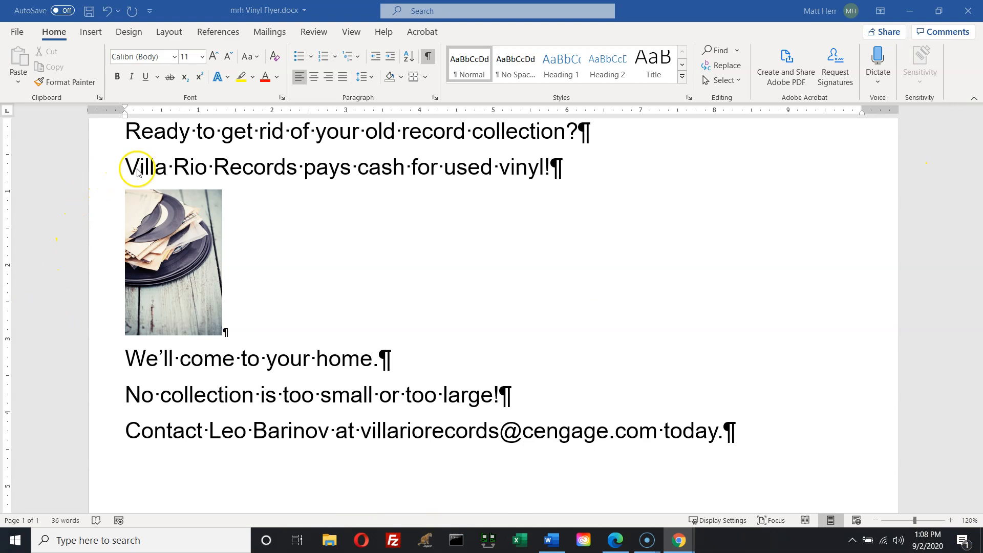
pyautogui.click(210, 156)
pyautogui.click(104, 168)
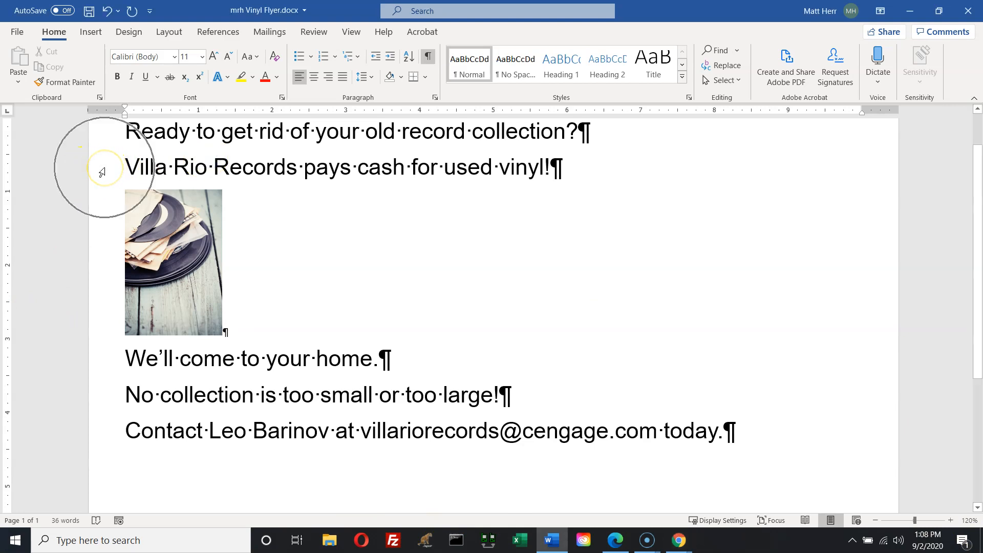
pyautogui.click(102, 172)
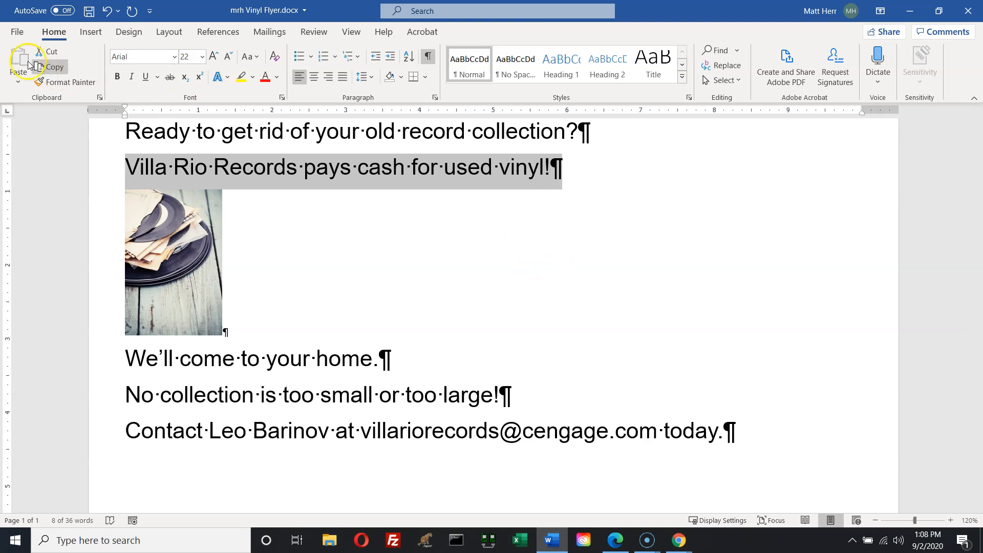
pyautogui.click(52, 34)
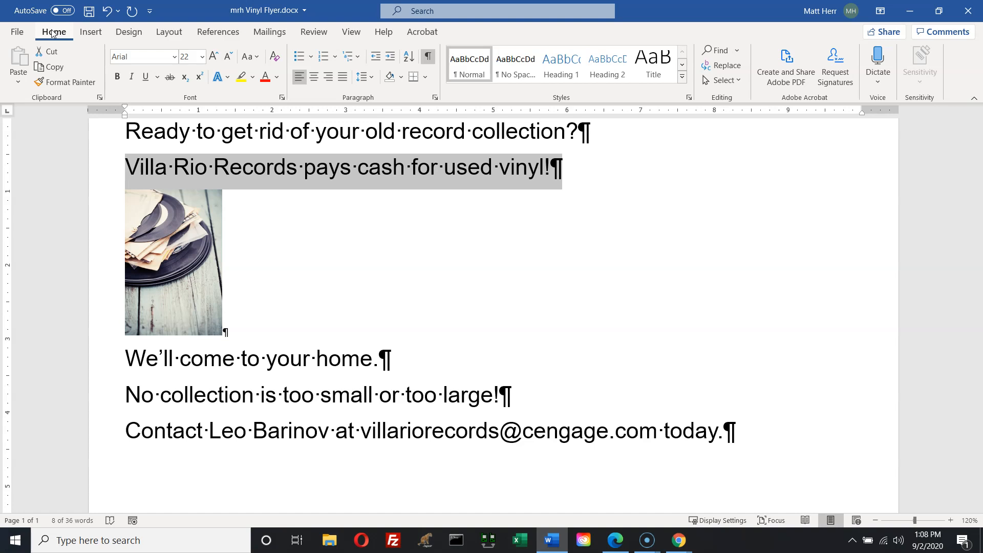
pyautogui.click(217, 78)
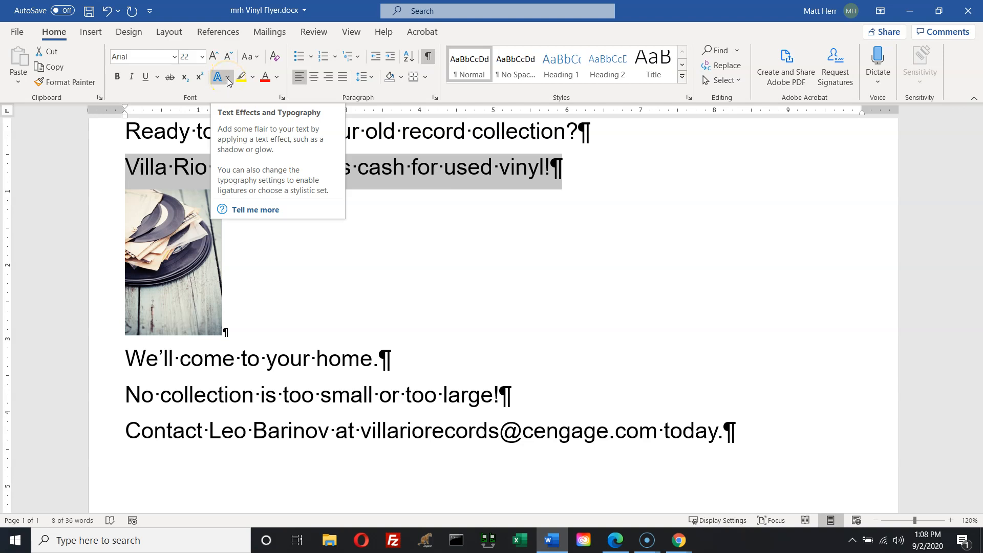
pyautogui.click(228, 77)
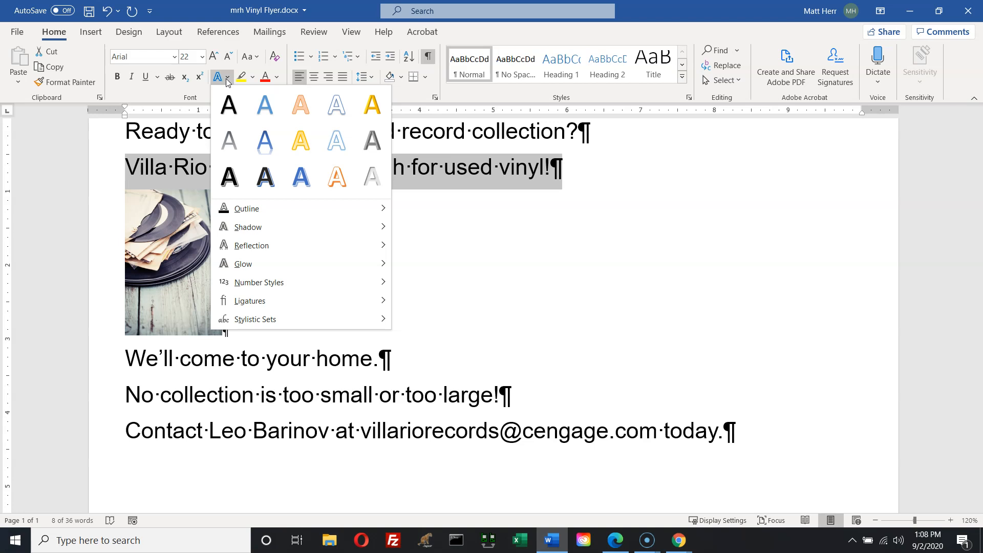
pyautogui.click(299, 184)
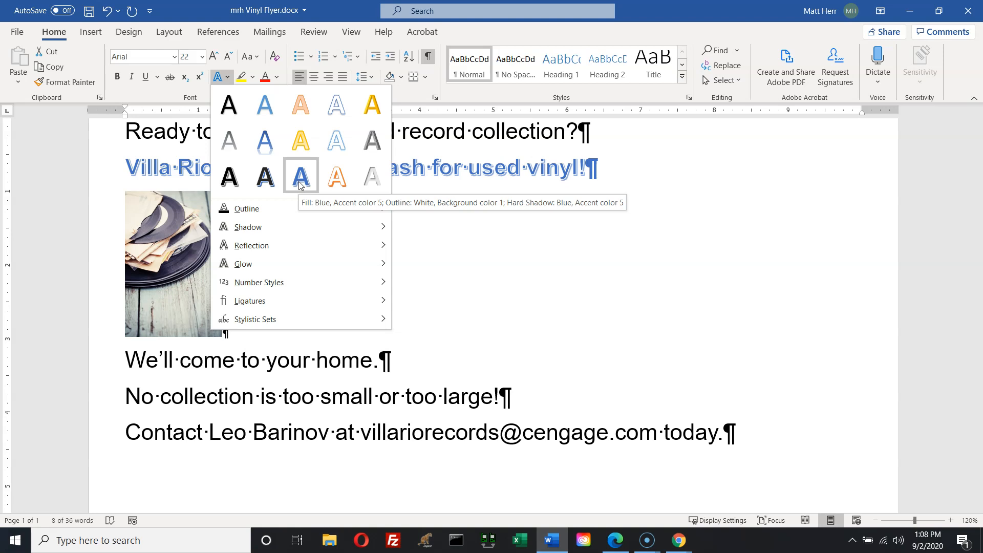
pyautogui.click(300, 181)
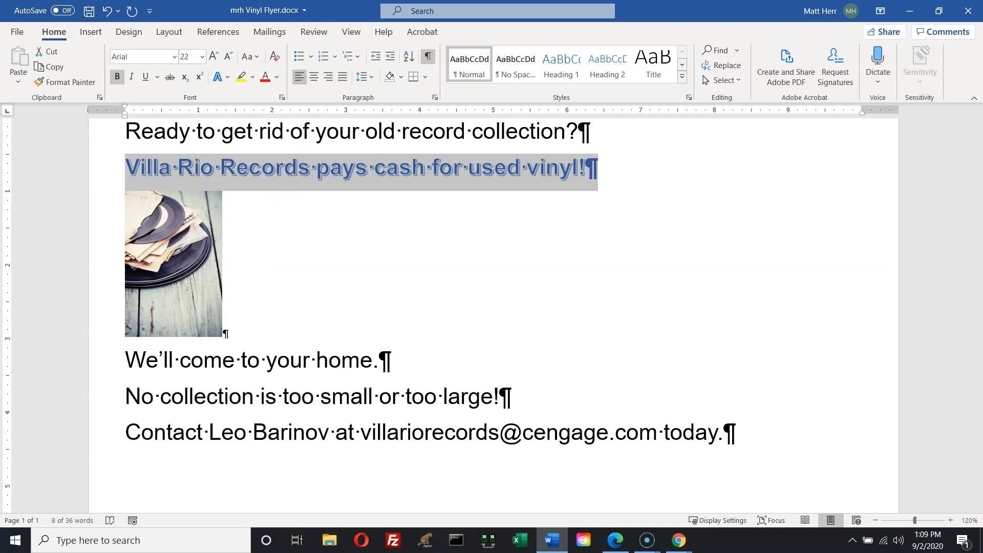
# - Set the Villa Rio Records line's font size to 24 and increase it one increment to 26
pyautogui.hotkey('alt', 'Tab')
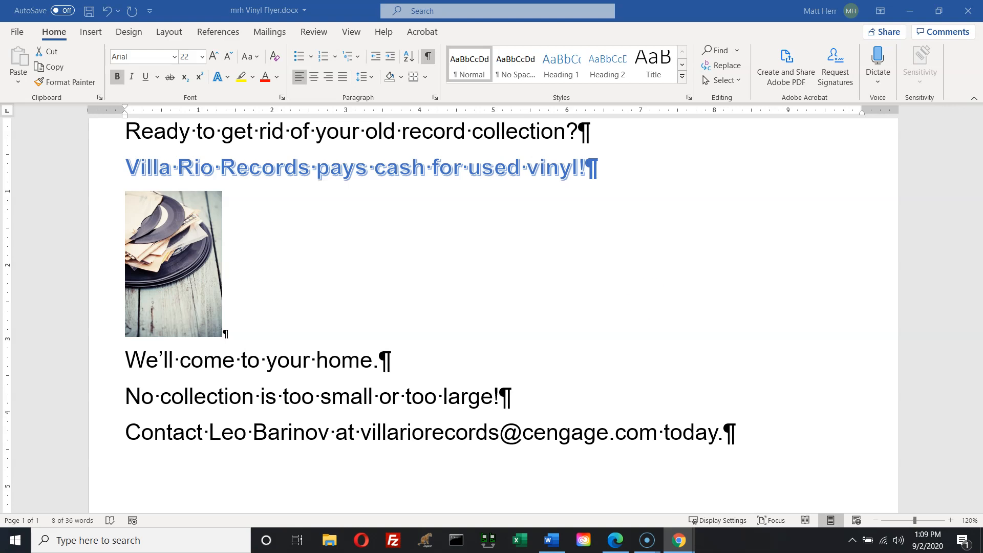
pyautogui.click(410, 279)
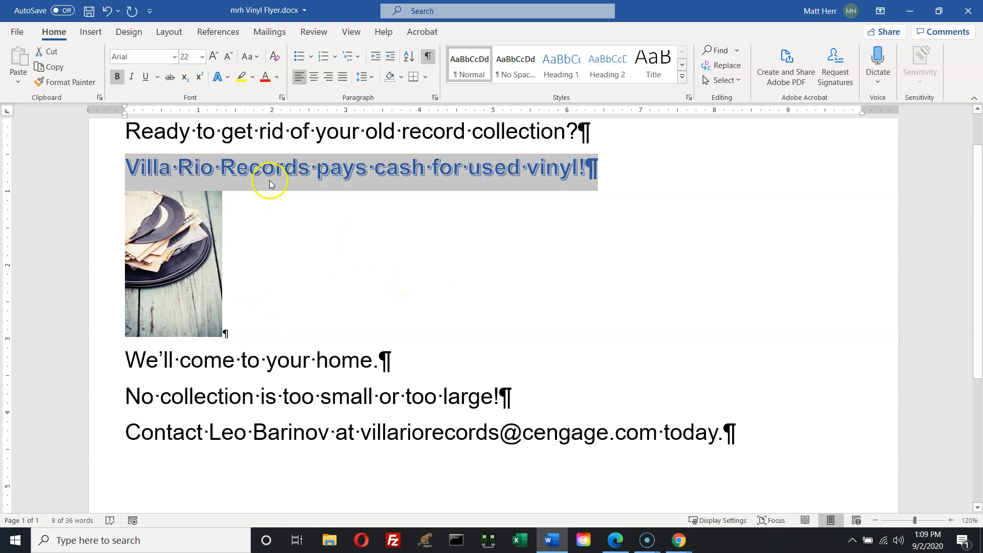
pyautogui.click(202, 61)
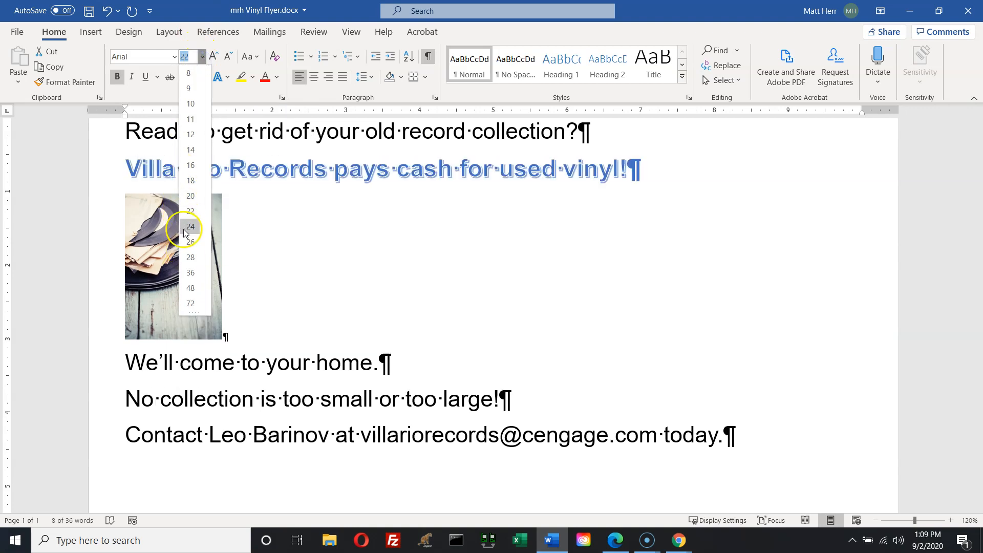
pyautogui.click(191, 227)
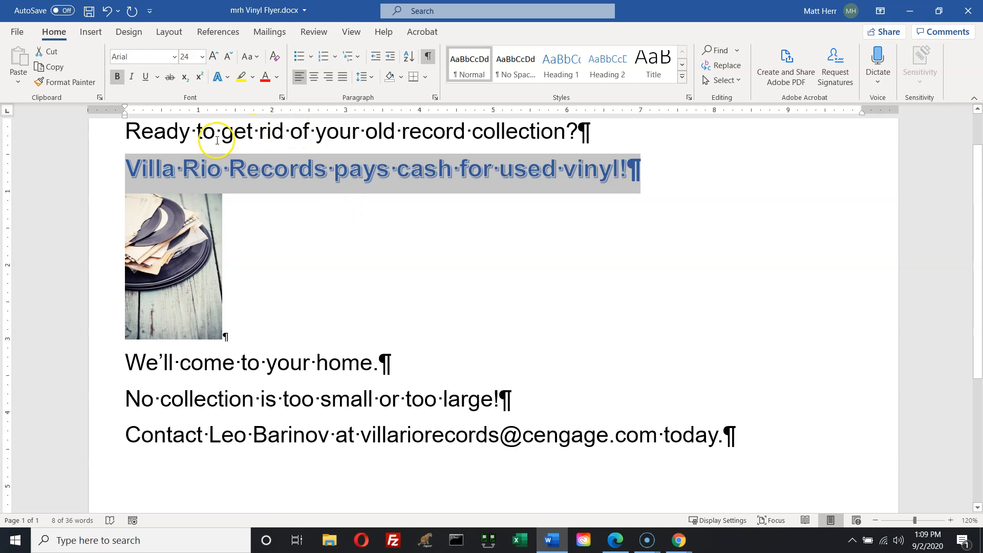
pyautogui.click(214, 56)
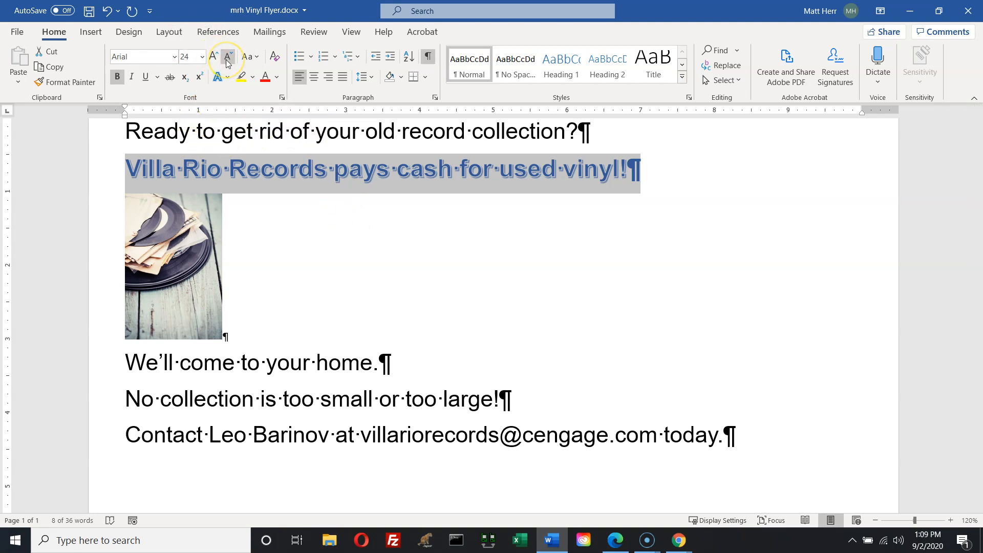
pyautogui.click(213, 59)
pyautogui.click(213, 59)
pyautogui.click(224, 62)
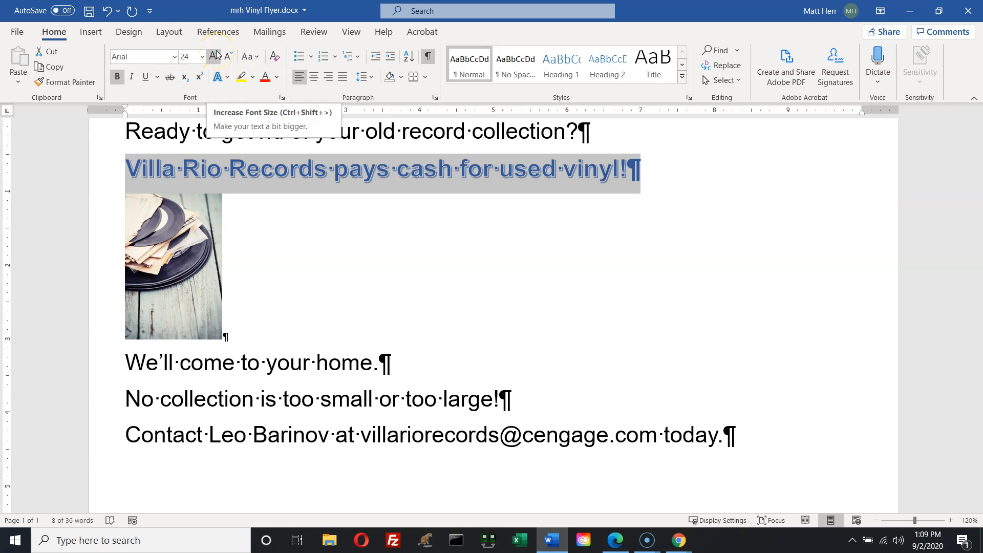
pyautogui.click(215, 55)
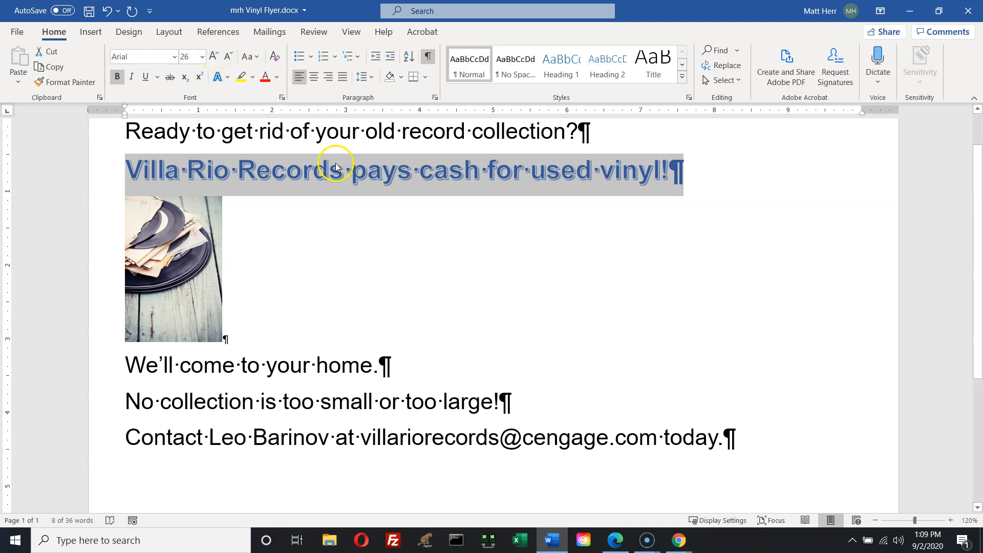
pyautogui.click(202, 57)
pyautogui.click(202, 58)
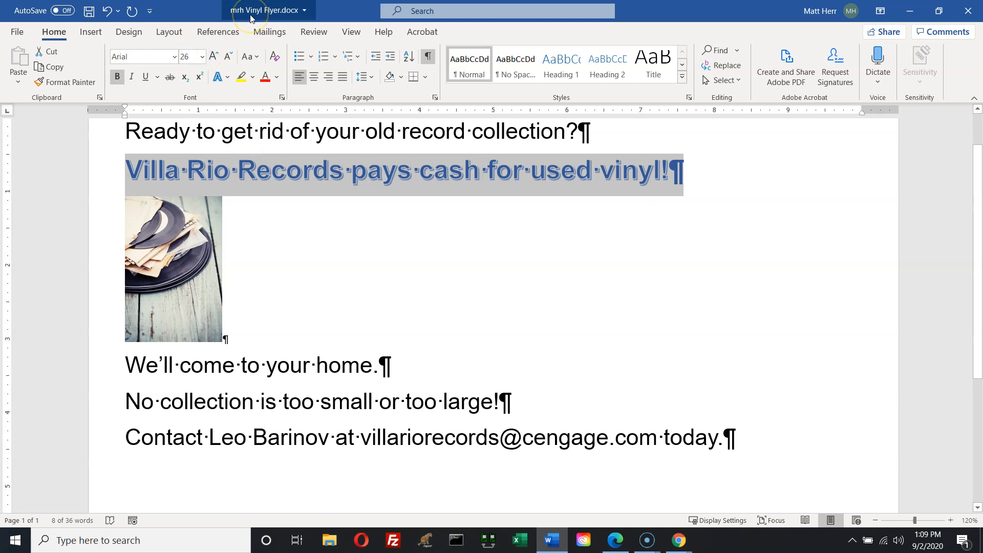
pyautogui.click(65, 81)
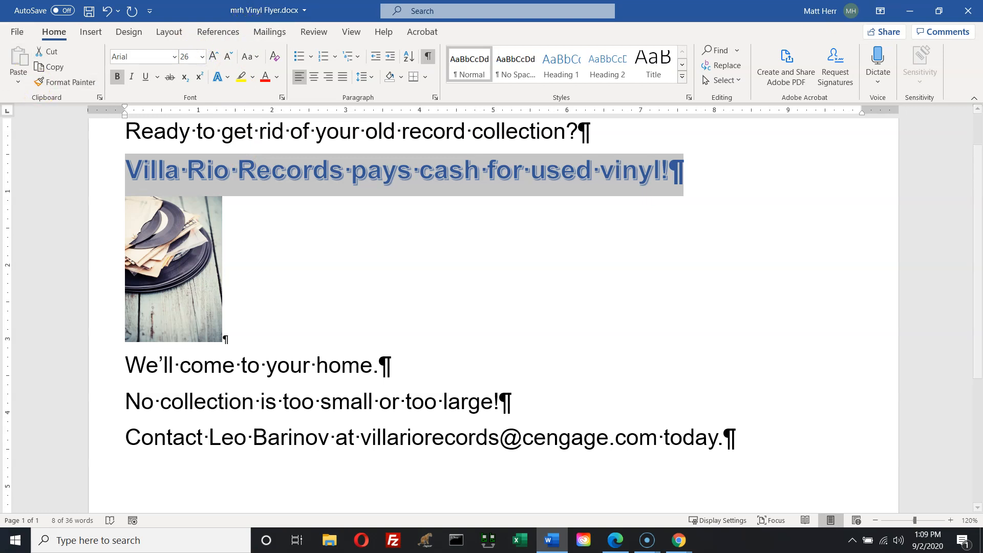
# - Color the two lines directly below the photo, "We'll come to your home." and "No collection is too small or too large!", with the Blue, Accent 5 theme color
pyautogui.hotkey('alt', 'Tab')
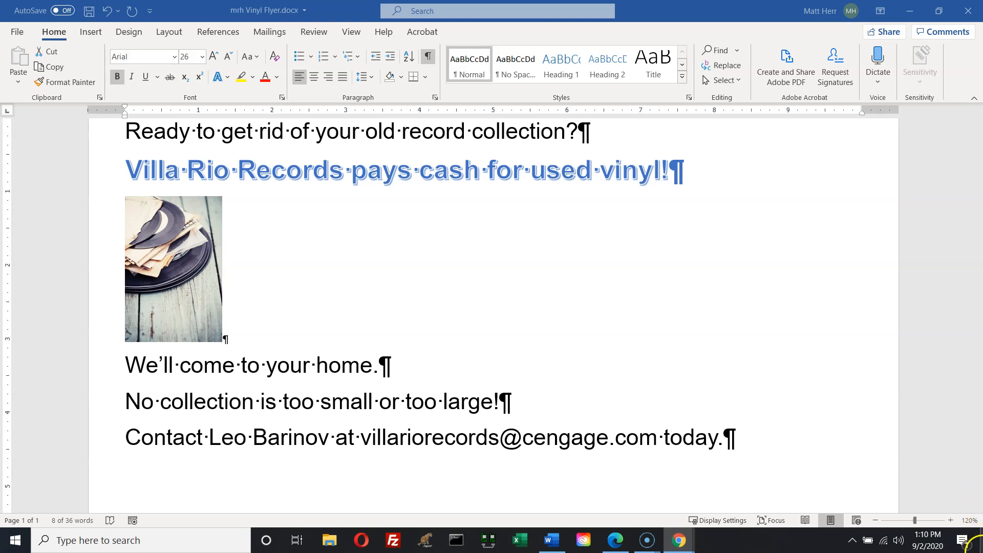
pyautogui.click(718, 379)
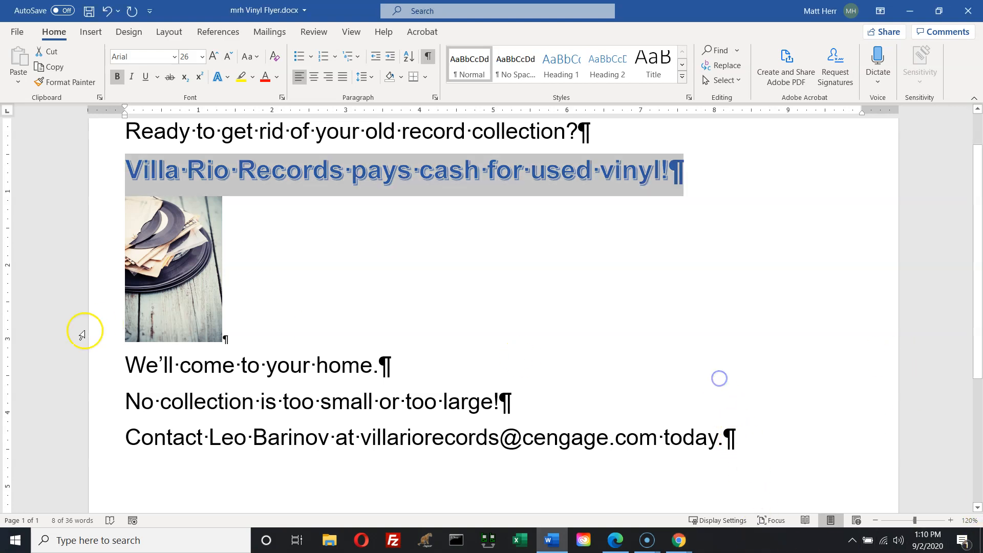
pyautogui.click(275, 361)
pyautogui.moveTo(100, 366); pyautogui.dragTo(92, 402)
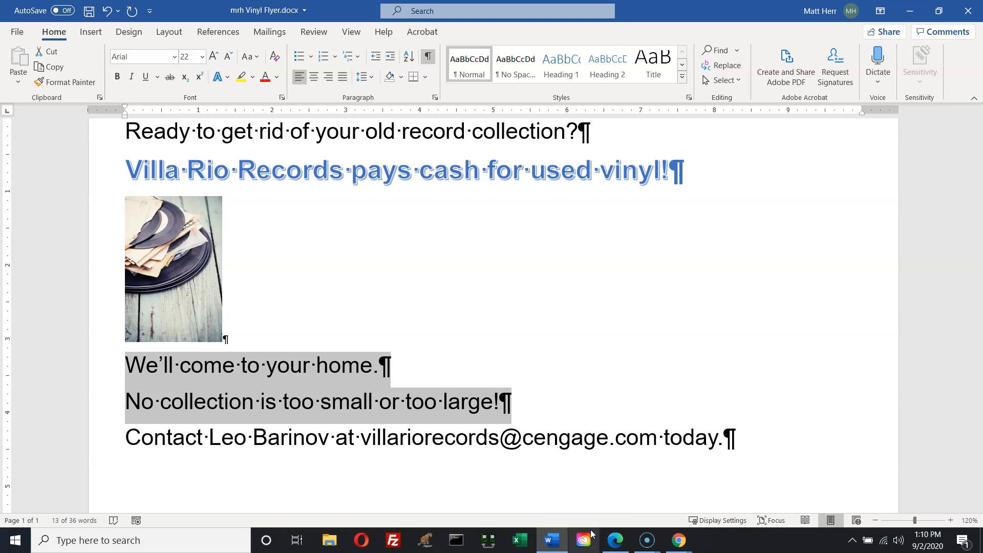
pyautogui.click(275, 78)
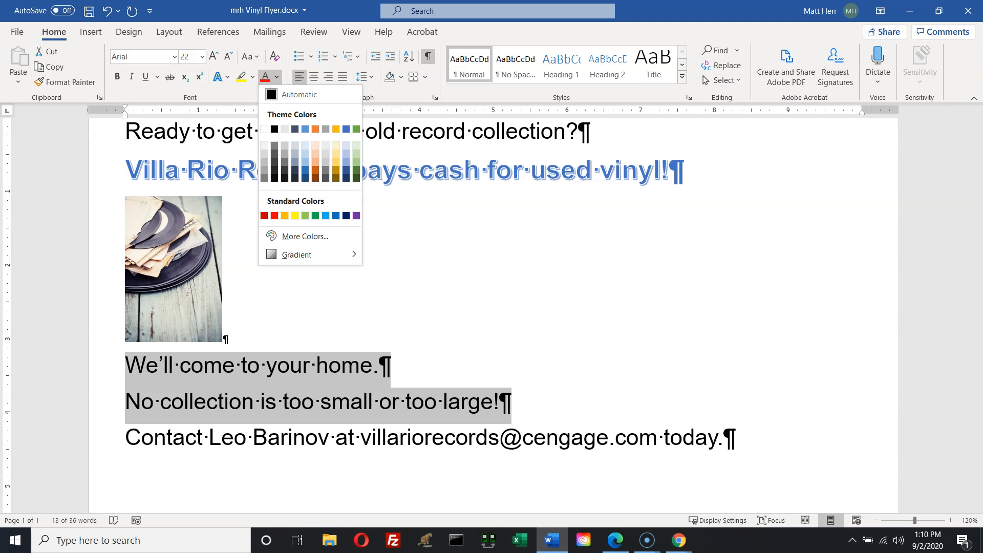
pyautogui.hotkey('alt', 'Tab')
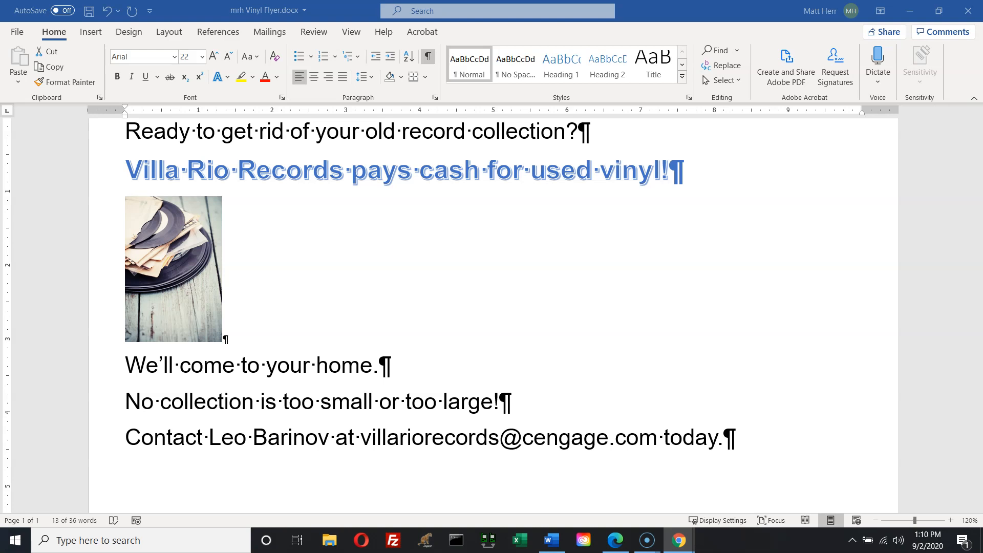
pyautogui.click(488, 331)
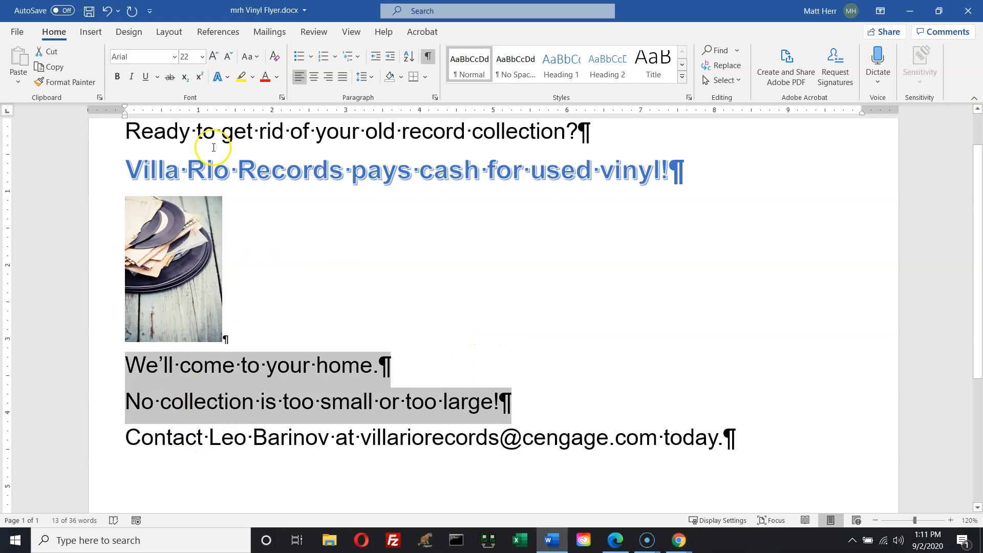
pyautogui.click(277, 77)
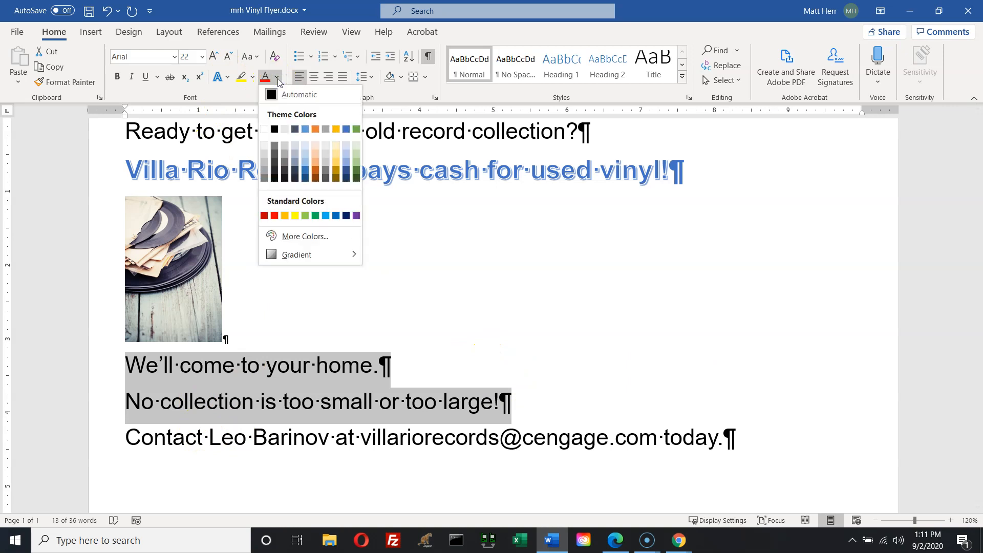
pyautogui.click(348, 131)
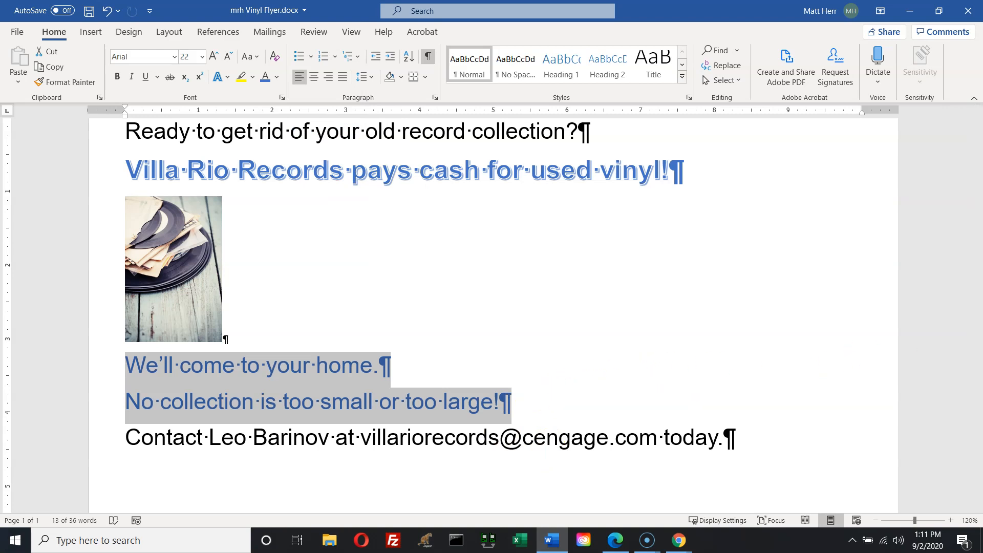
# - Make the two blue lines below the record photo bold
pyautogui.hotkey('alt', 'Tab')
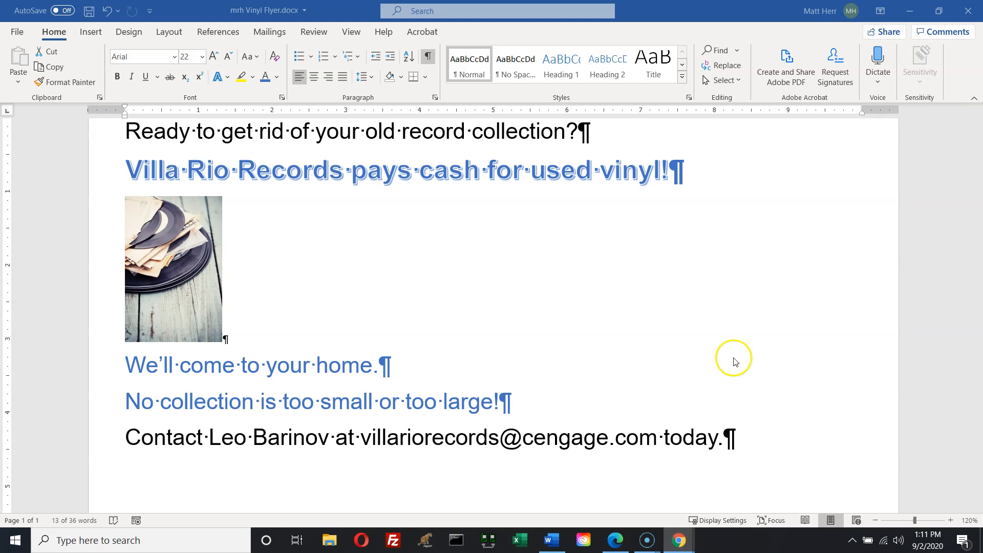
pyautogui.click(958, 308)
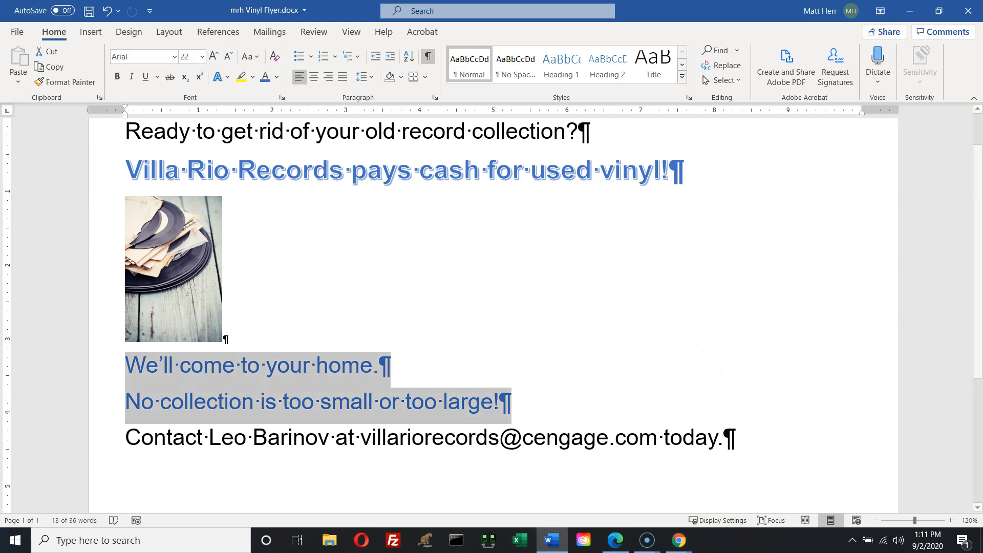
pyautogui.click(120, 81)
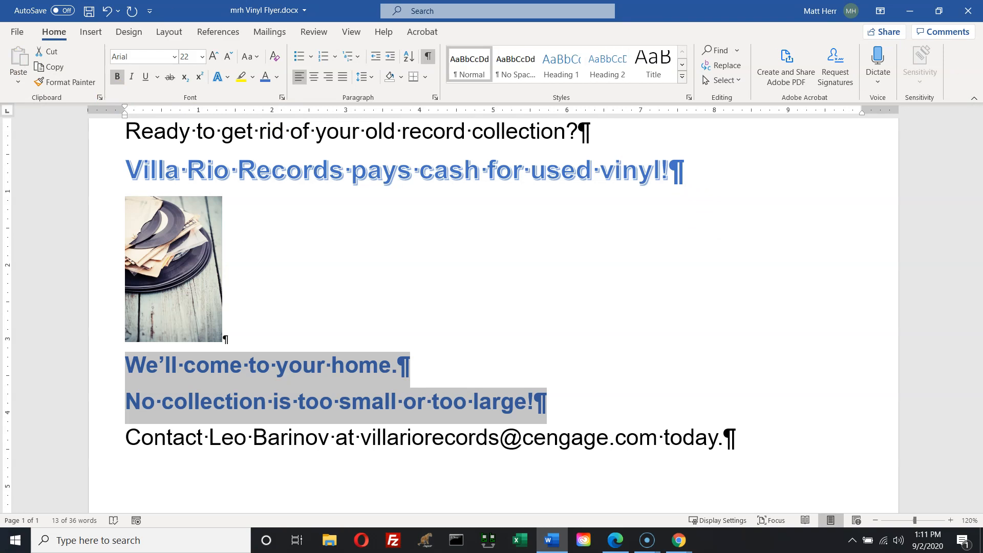
# - Center all of the flyer's content, including the record photo
pyautogui.hotkey('alt', 'Tab')
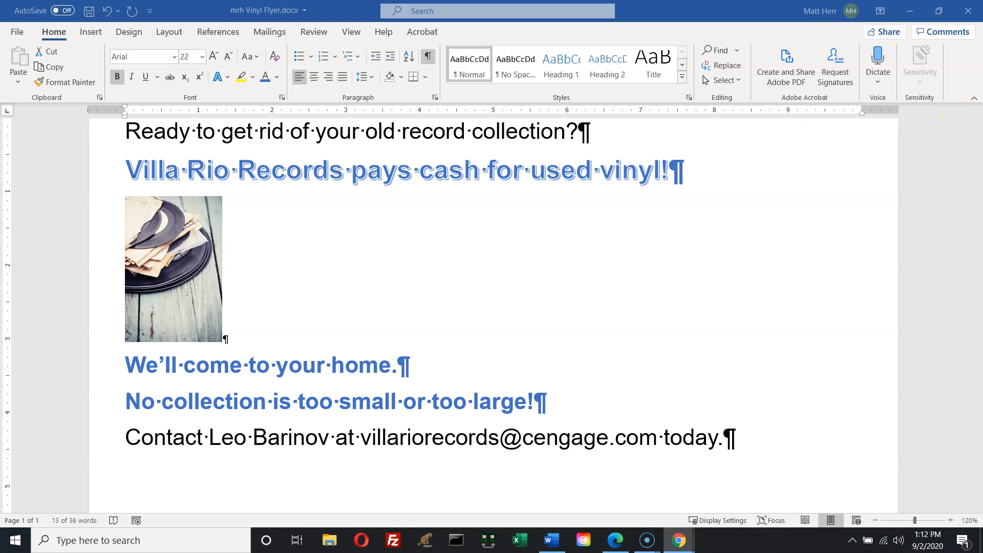
pyautogui.click(633, 325)
pyautogui.click(638, 308)
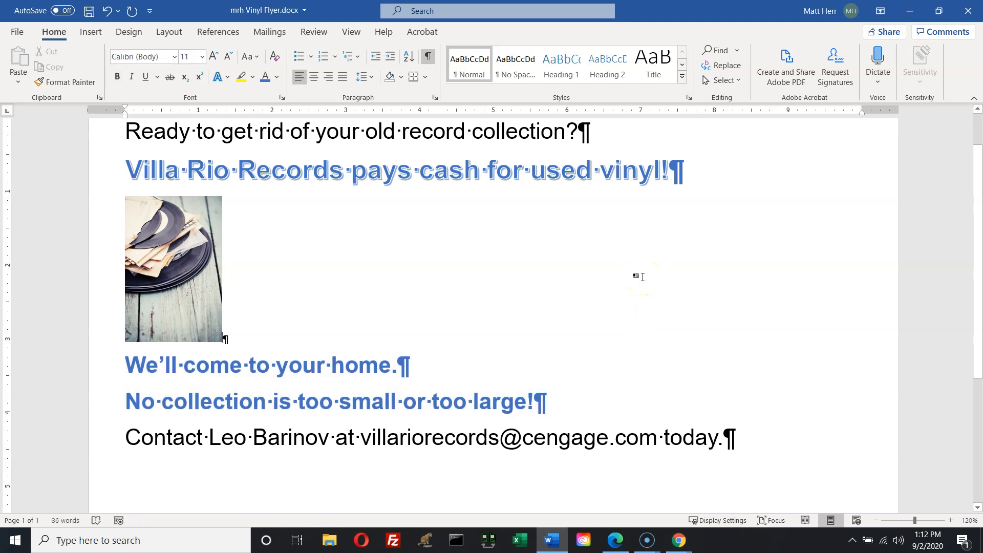
pyautogui.hotkey('ctrl', 'a')
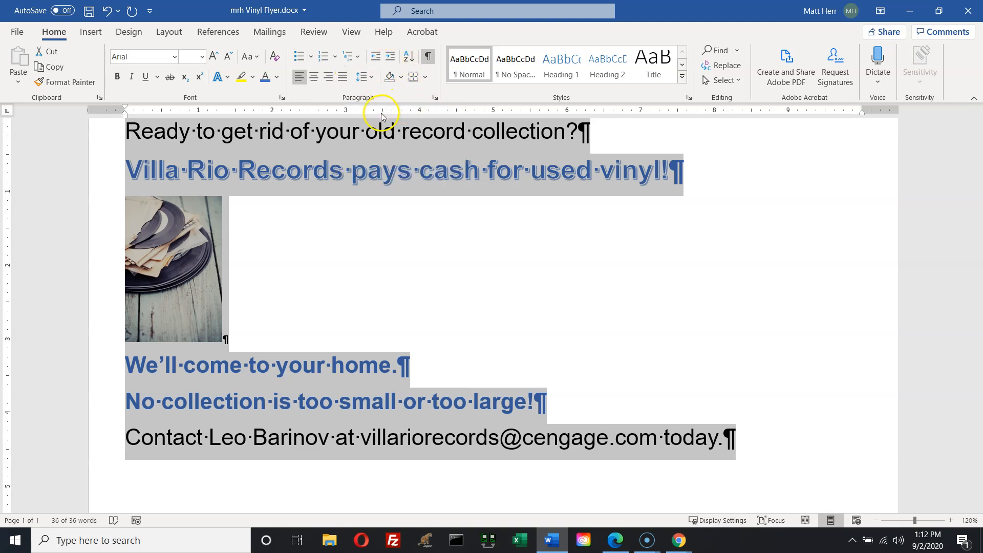
pyautogui.click(315, 79)
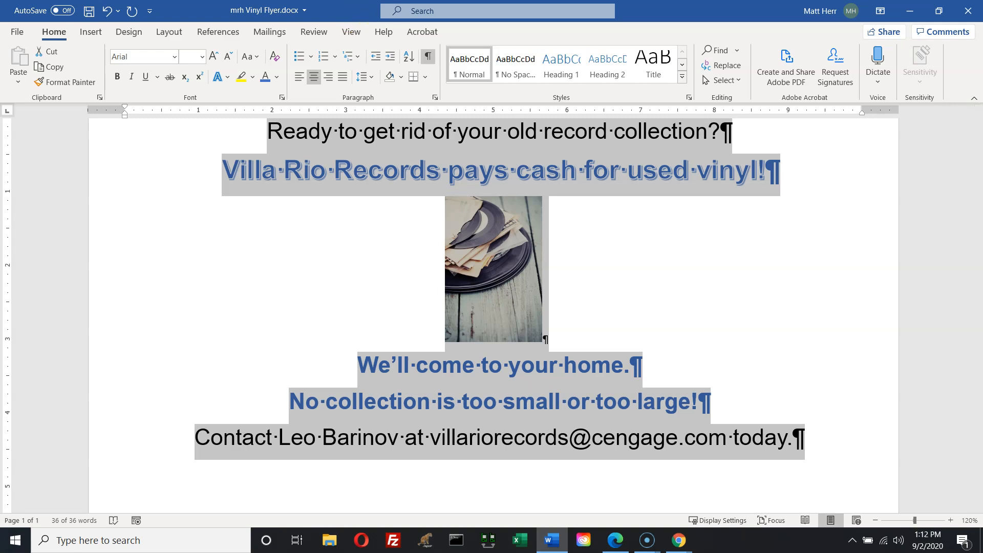
# - Add outside borders to the first line, "Ready to get rid of your old record collection?"
pyautogui.hotkey('alt', 'Tab')
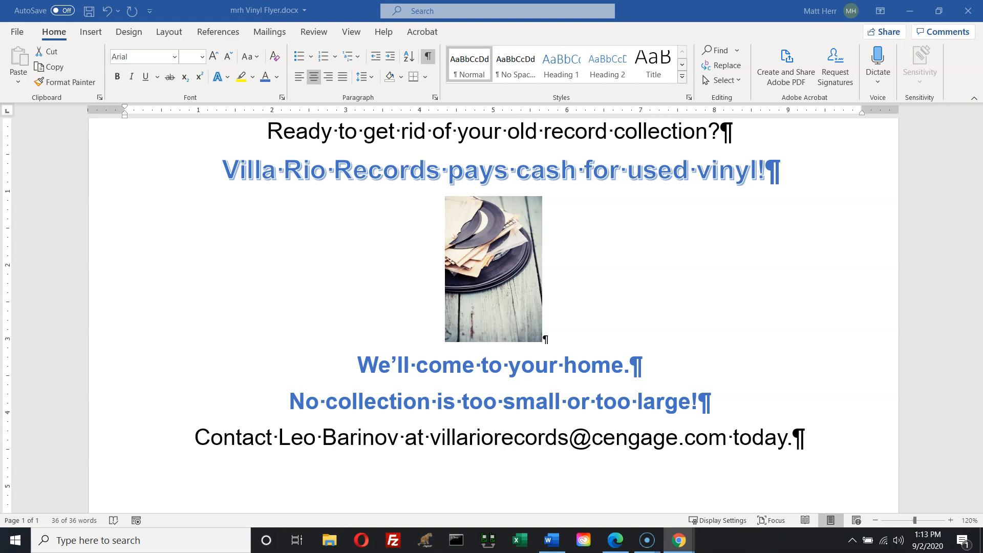
pyautogui.click(173, 133)
pyautogui.click(196, 135)
pyautogui.click(173, 134)
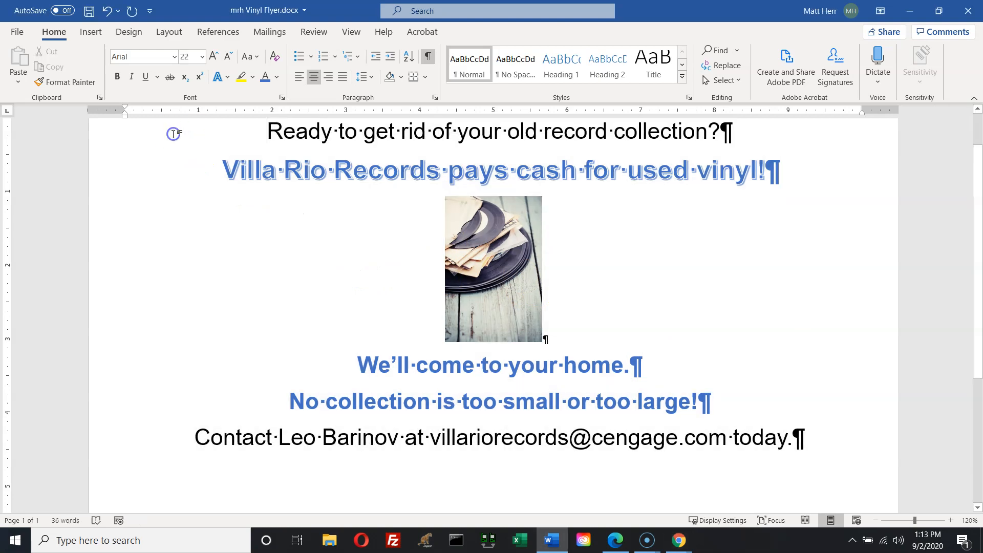
pyautogui.click(105, 134)
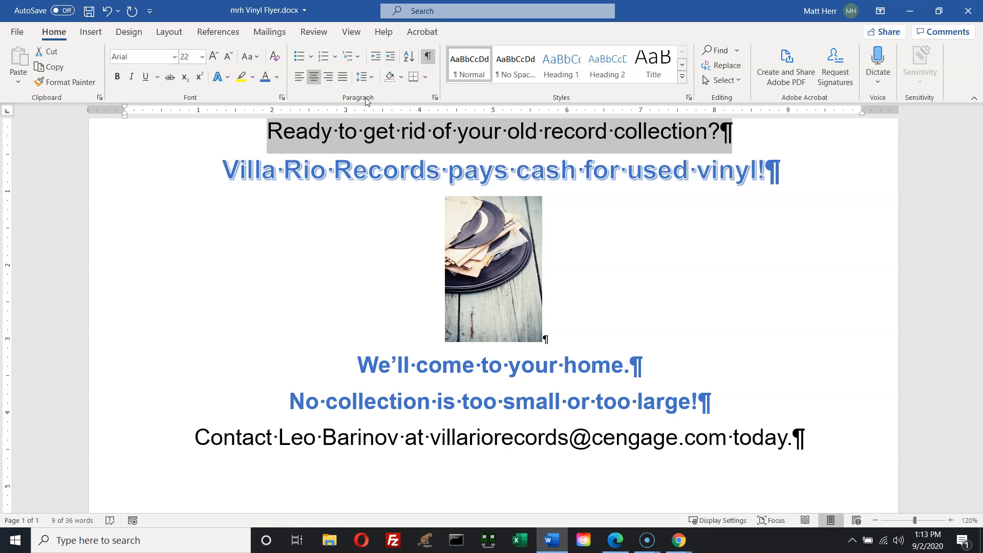
pyautogui.click(426, 77)
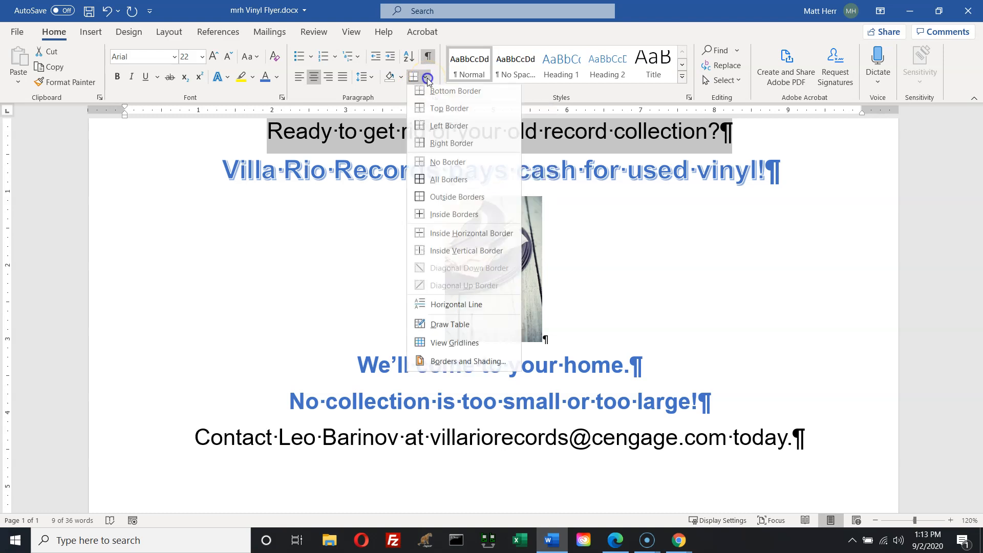
pyautogui.click(427, 78)
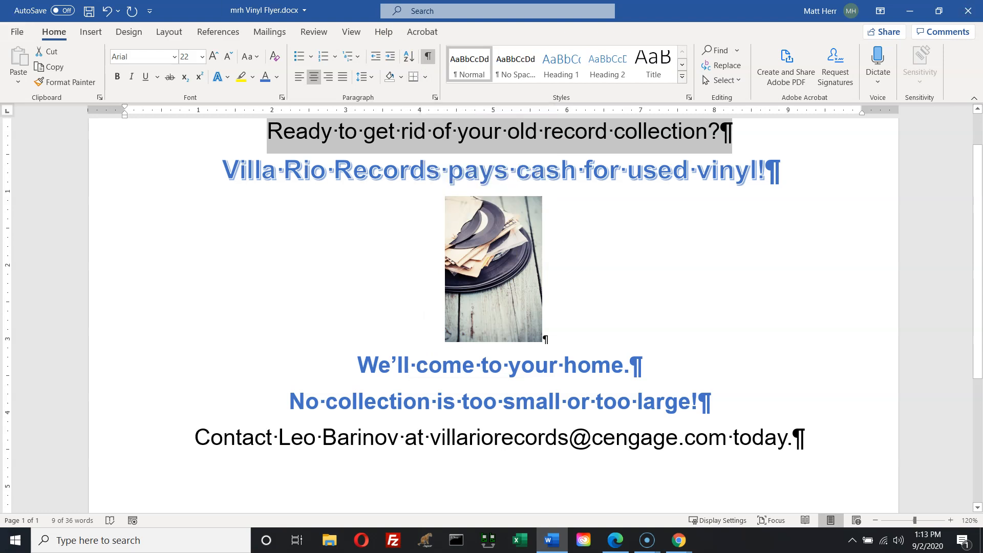
pyautogui.hotkey('alt', 'Tab')
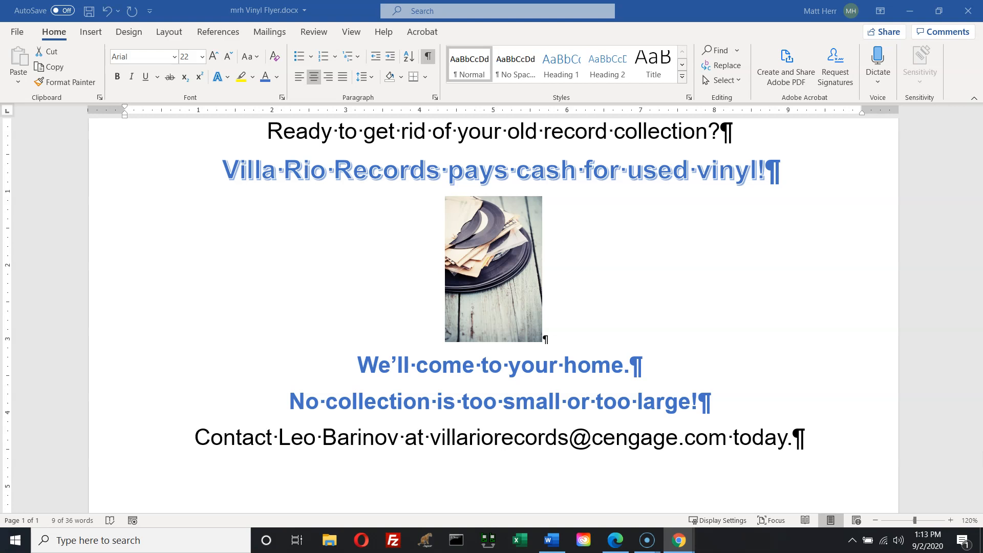
pyautogui.hotkey('alt', 'Tab')
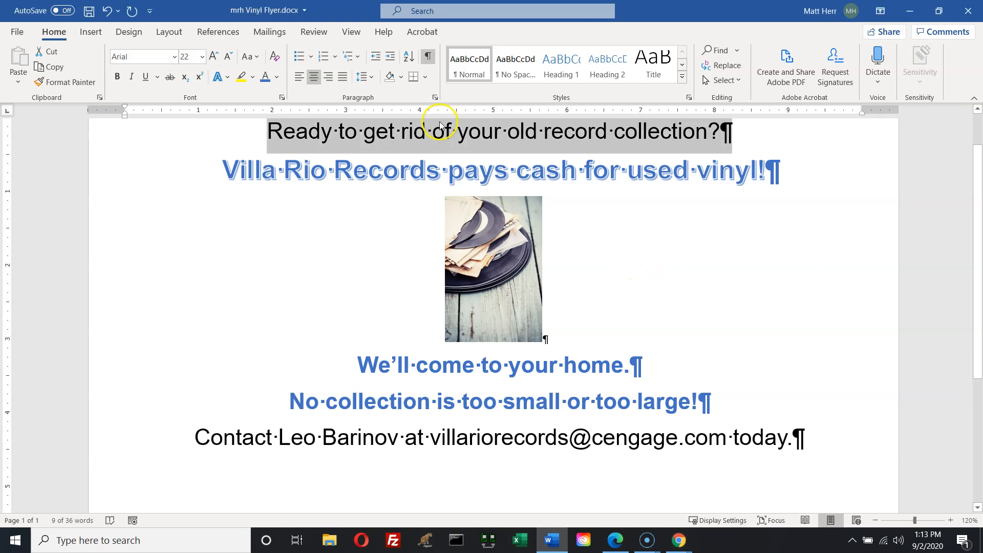
pyautogui.click(426, 76)
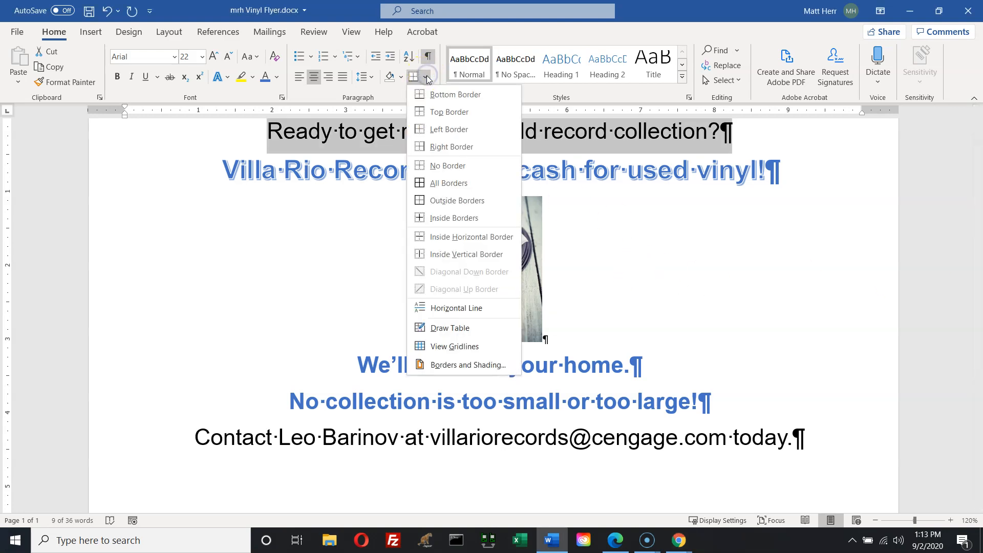
pyautogui.click(443, 201)
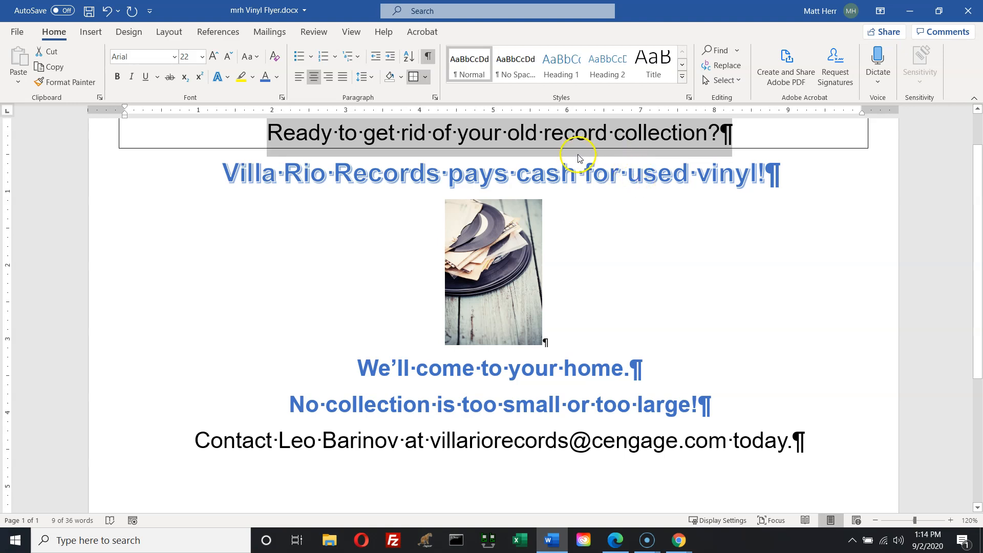
# - Shade the bordered first paragraph with the Blue, Accent 1, Darker 50% theme color
pyautogui.click(401, 77)
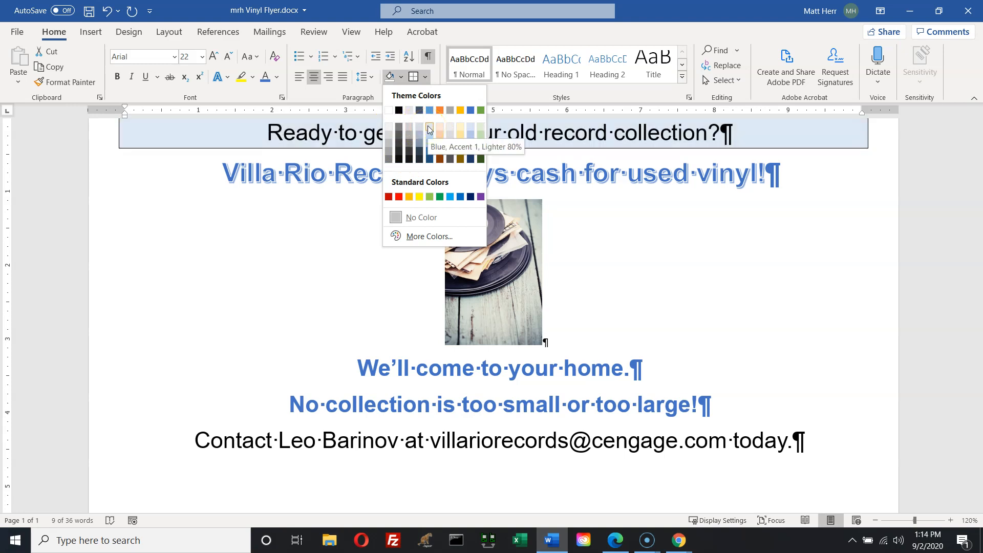
pyautogui.click(430, 146)
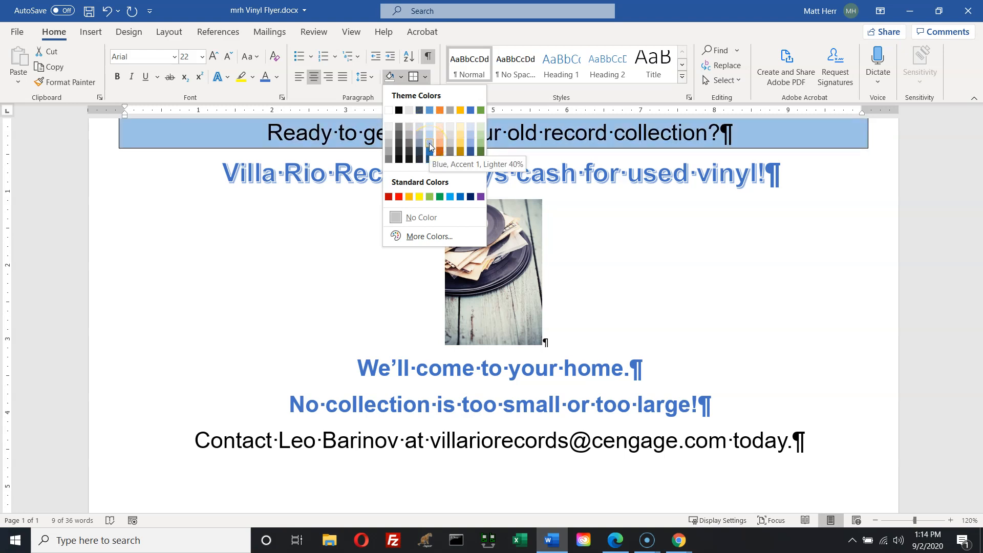
pyautogui.click(430, 152)
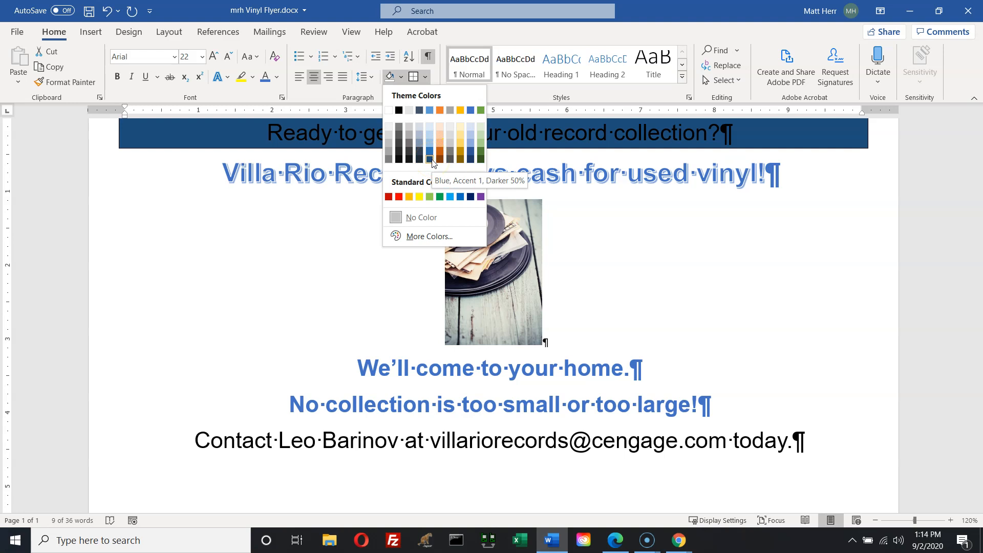
pyautogui.click(430, 161)
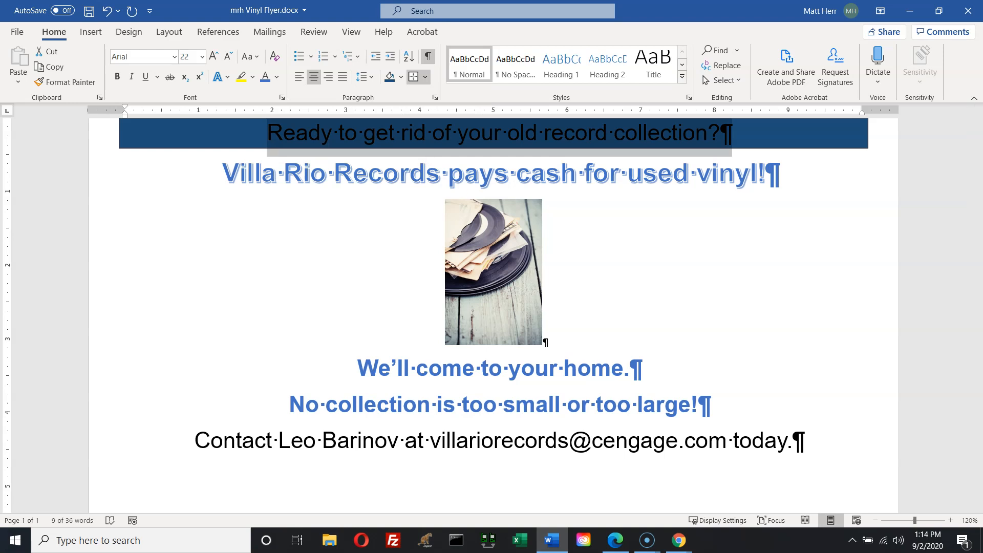
# - Change the font color of the shaded first line to white
pyautogui.hotkey('alt', 'Tab')
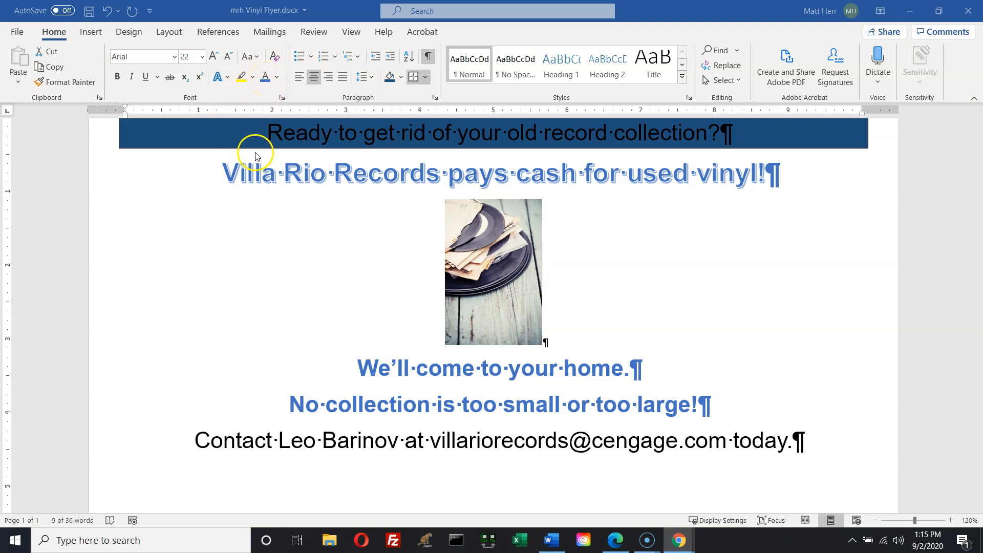
pyautogui.tripleClick(308, 144)
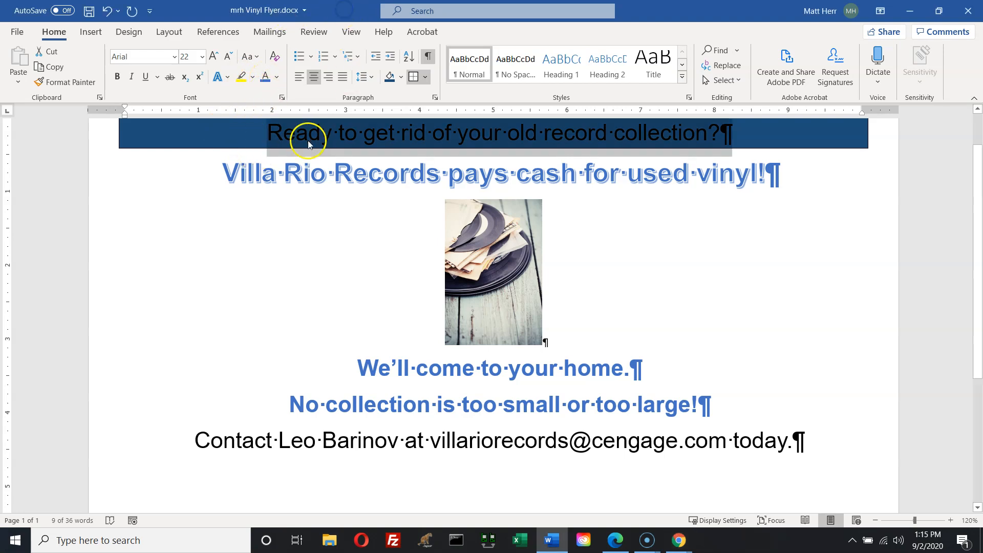
pyautogui.click(277, 78)
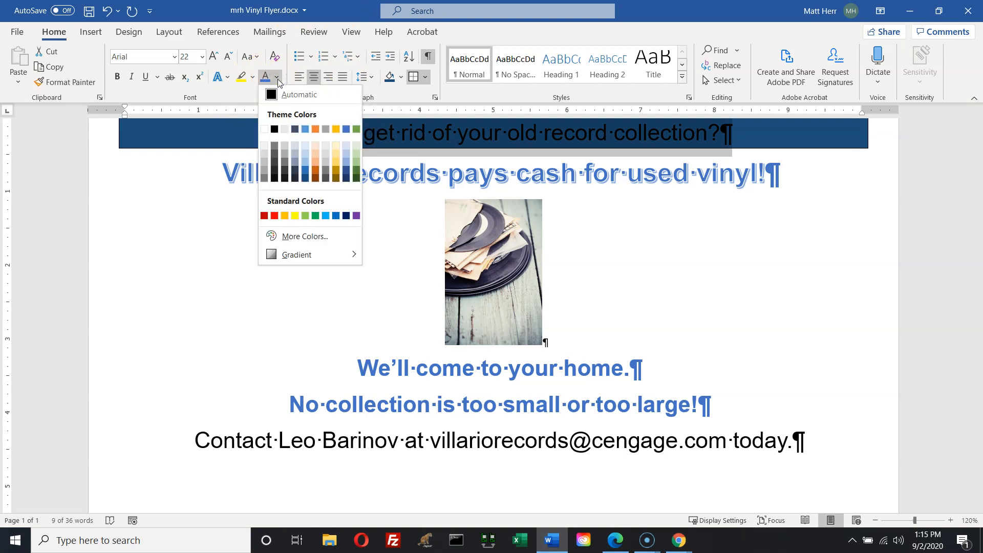
pyautogui.click(264, 130)
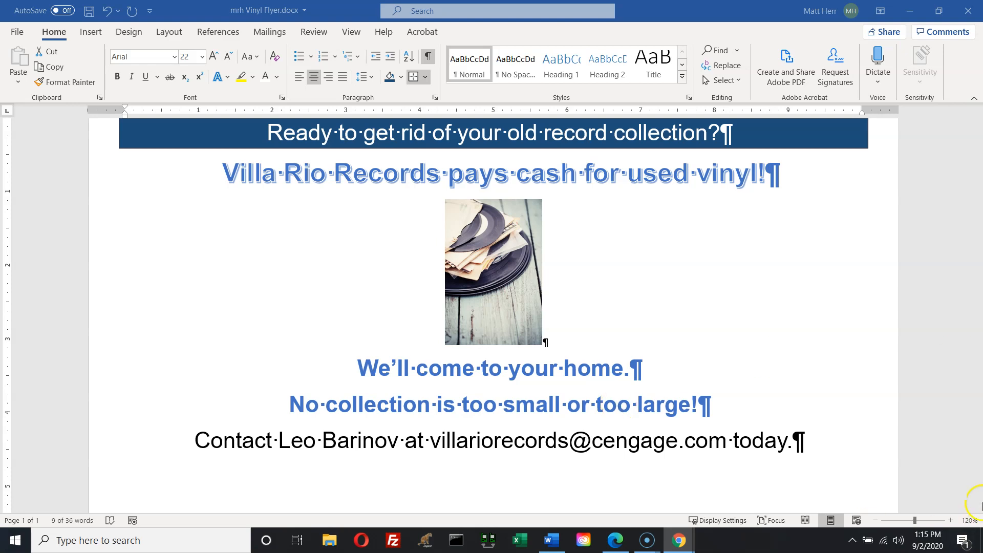
pyautogui.click(723, 351)
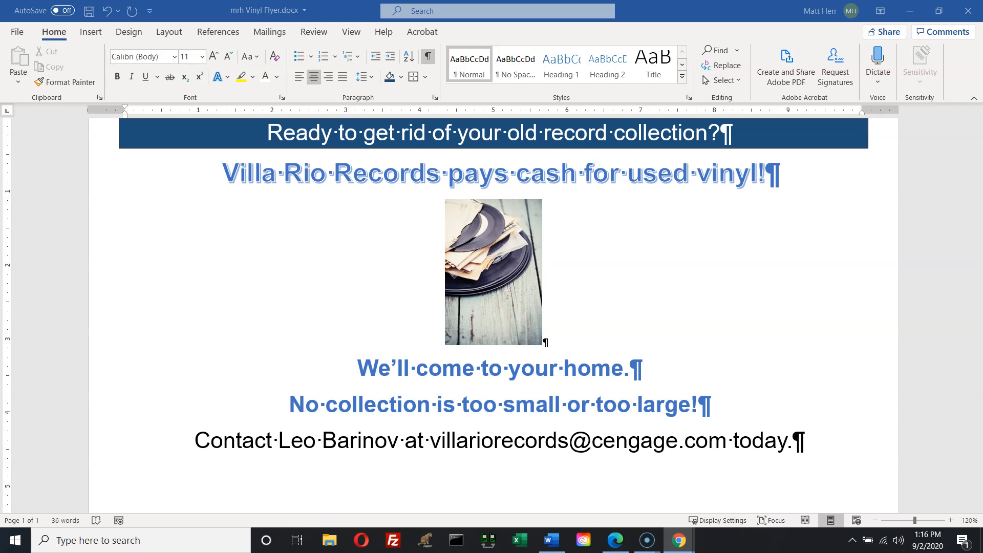
# - Try copying the first line's formatting onto the whole contact line with Format Painter, and undo it
pyautogui.click(92, 137)
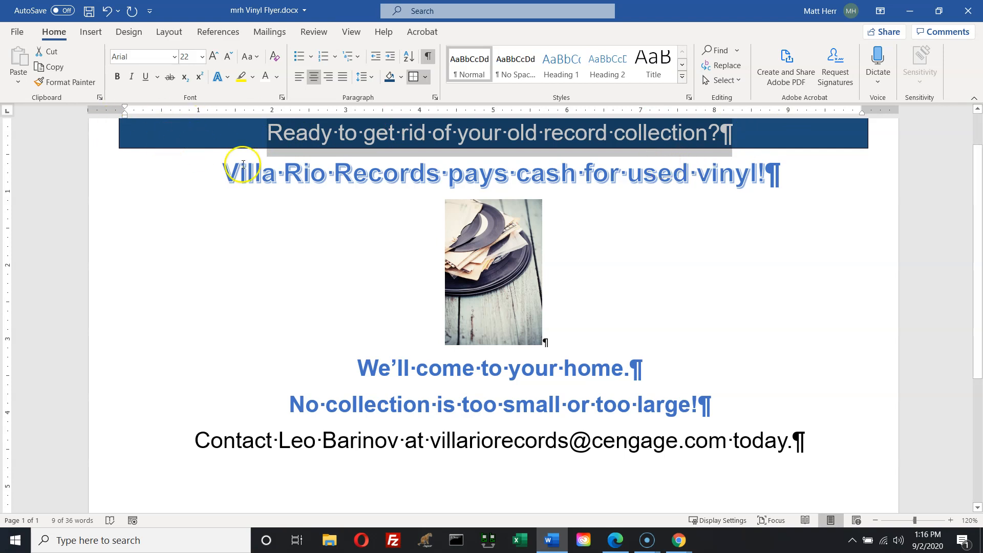
pyautogui.click(61, 84)
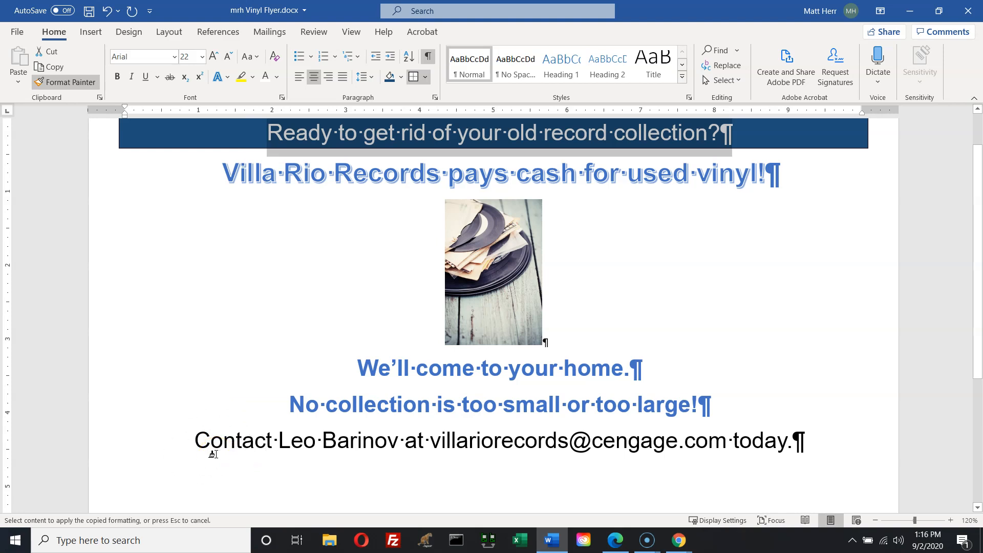
pyautogui.click(148, 444)
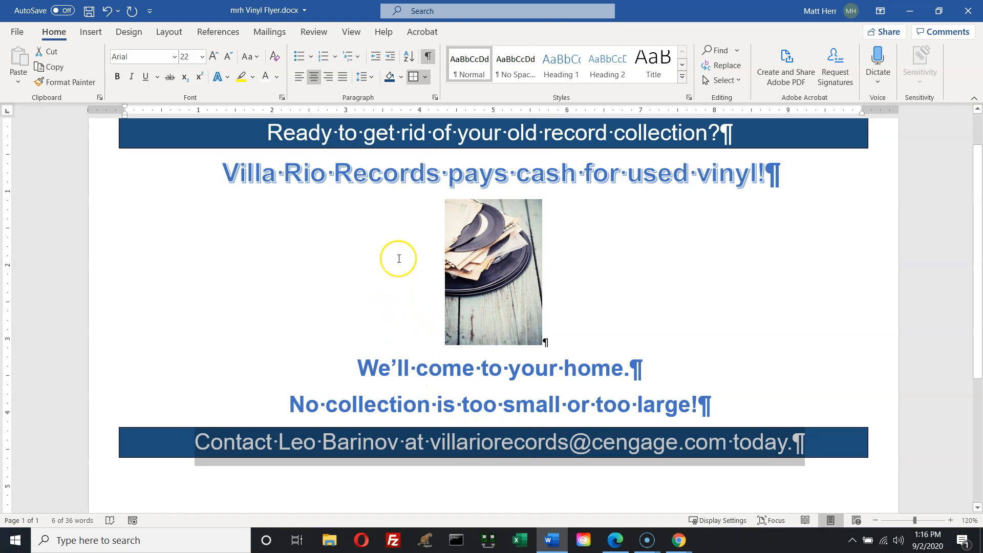
pyautogui.hotkey('ctrl', 'z')
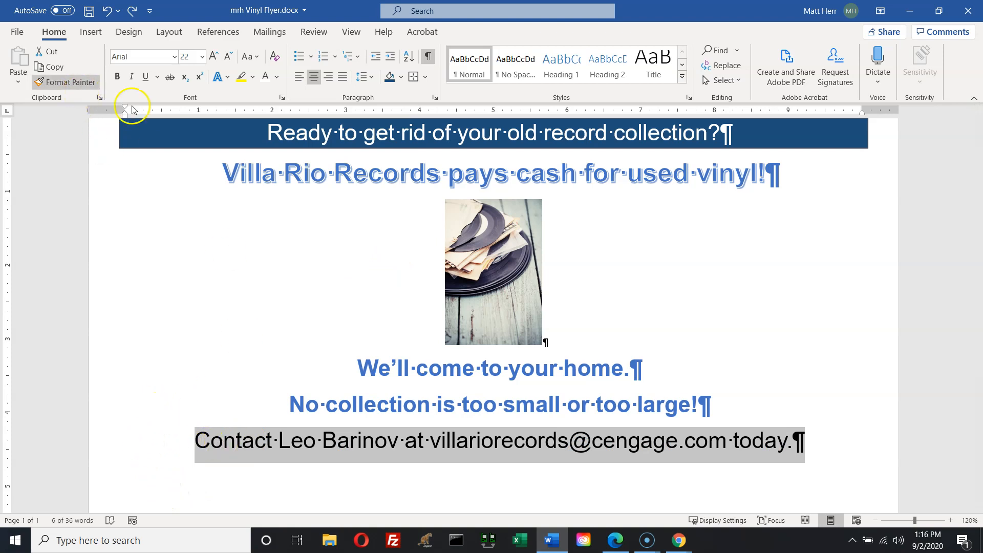
# - Copy the formatting of the shaded first line to the contact line at the end of the flyer with Format Painter
pyautogui.click(95, 141)
pyautogui.click(58, 84)
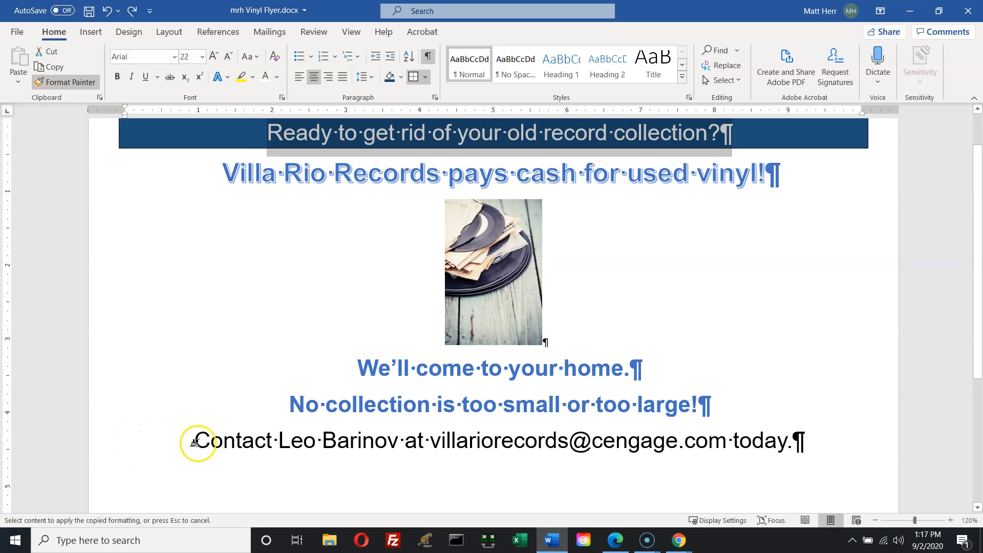
pyautogui.moveTo(195, 443)
pyautogui.mouseDown()
pyautogui.moveTo(419, 457)
pyautogui.moveTo(845, 433)
pyautogui.mouseUp()
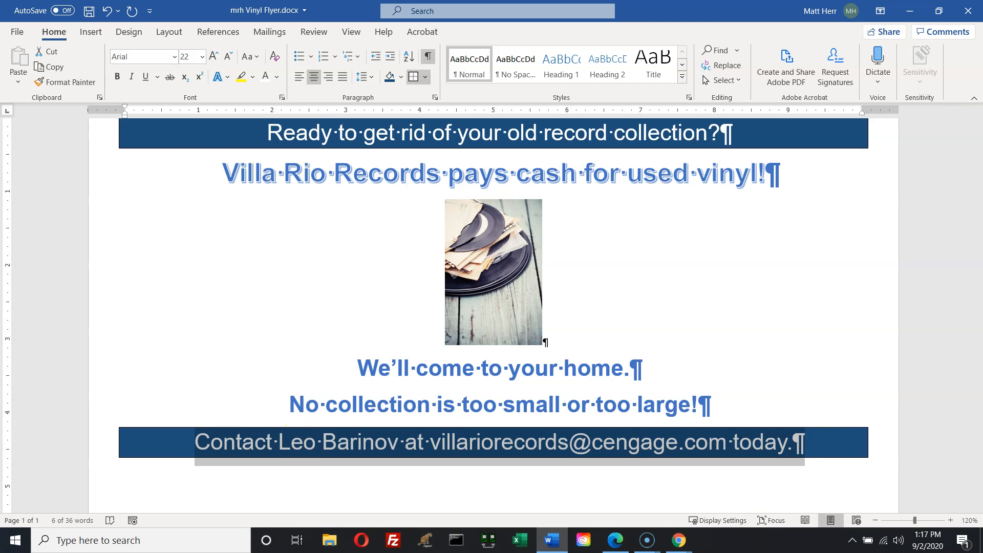
pyautogui.hotkey('alt', 'Tab')
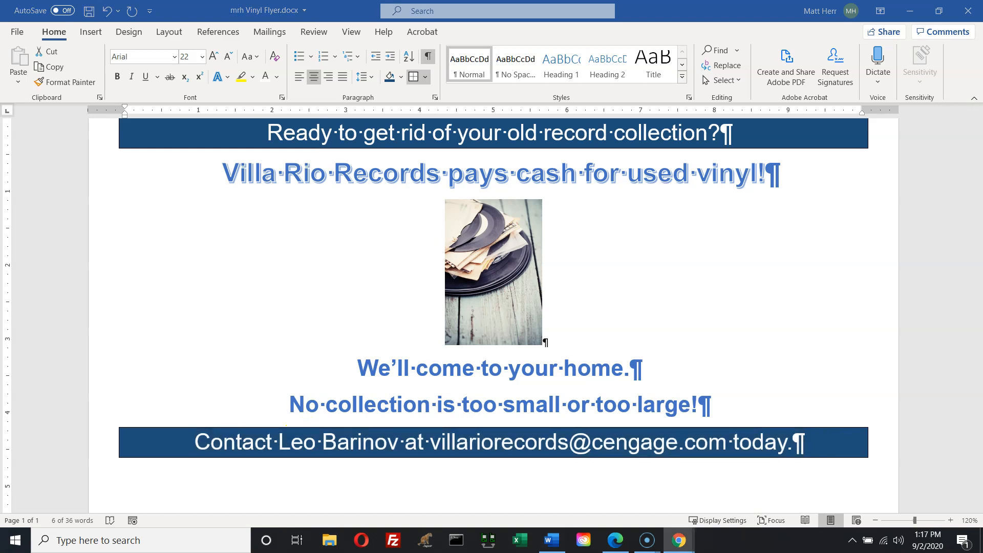
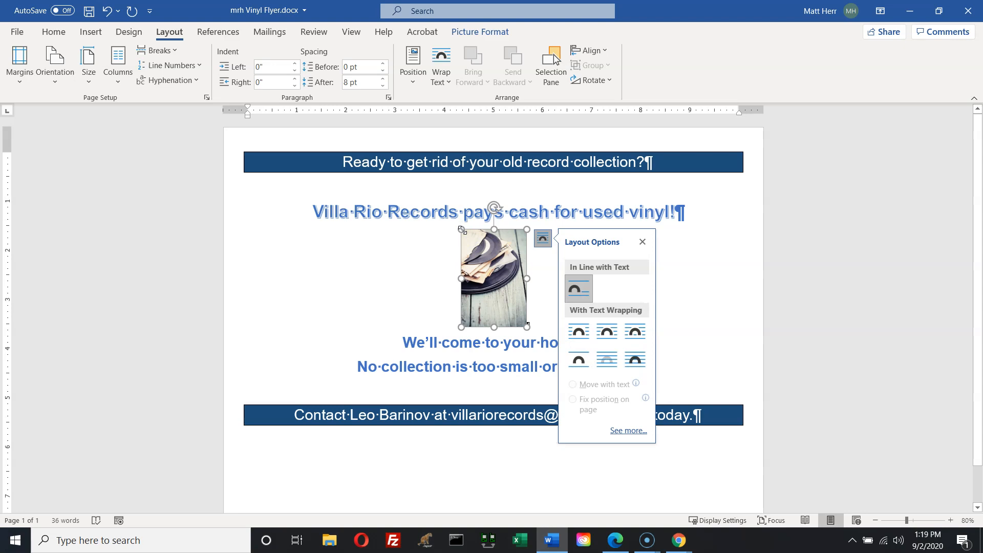
# - Delete the record photo below the Villa Rio Records line
pyautogui.click(461, 233)
pyautogui.click(461, 279)
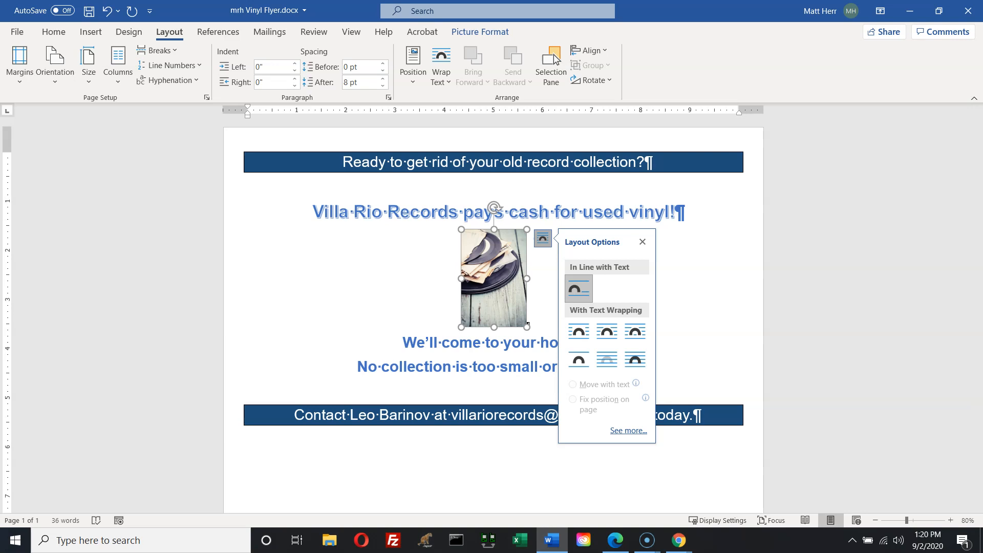
pyautogui.press('Escape')
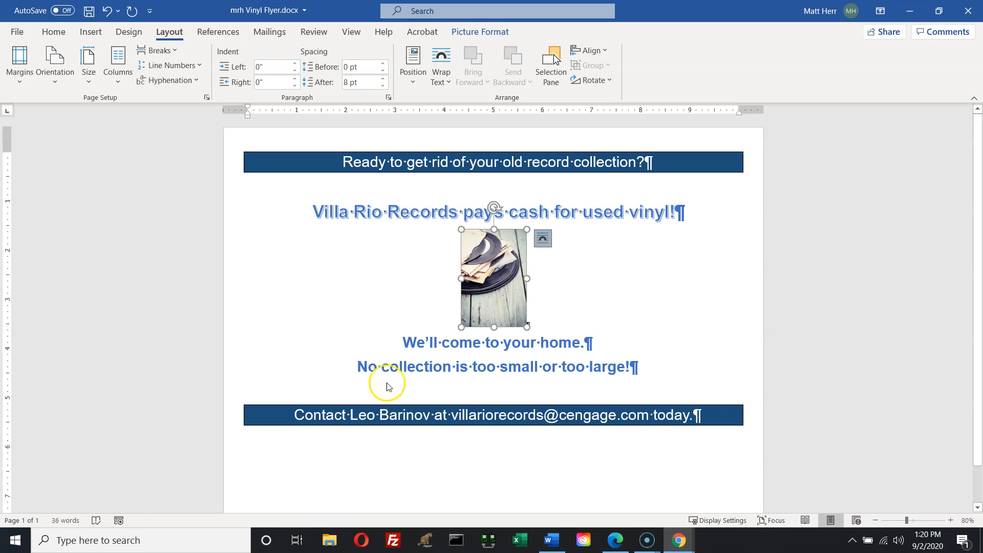
pyautogui.click(497, 279)
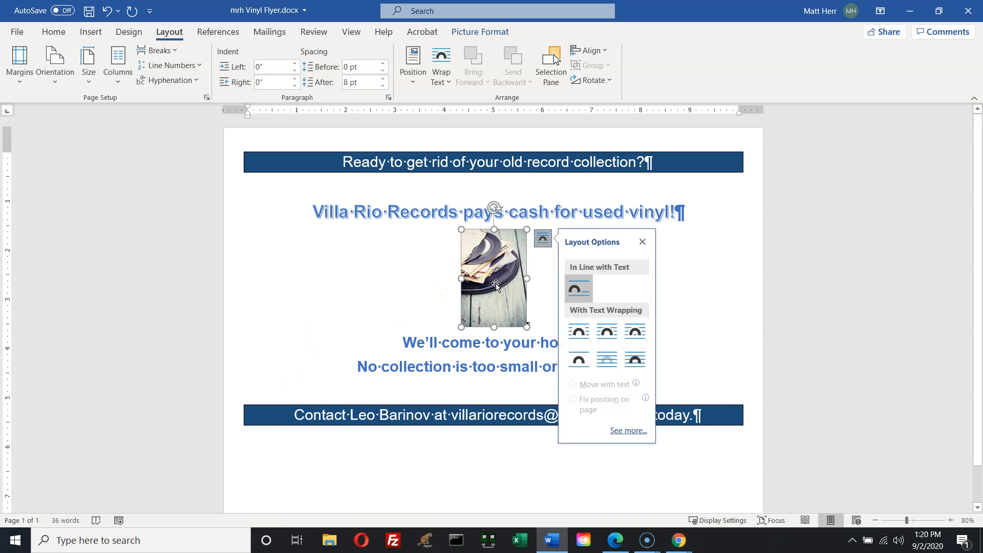
pyautogui.press('Delete')
pyautogui.click(500, 283)
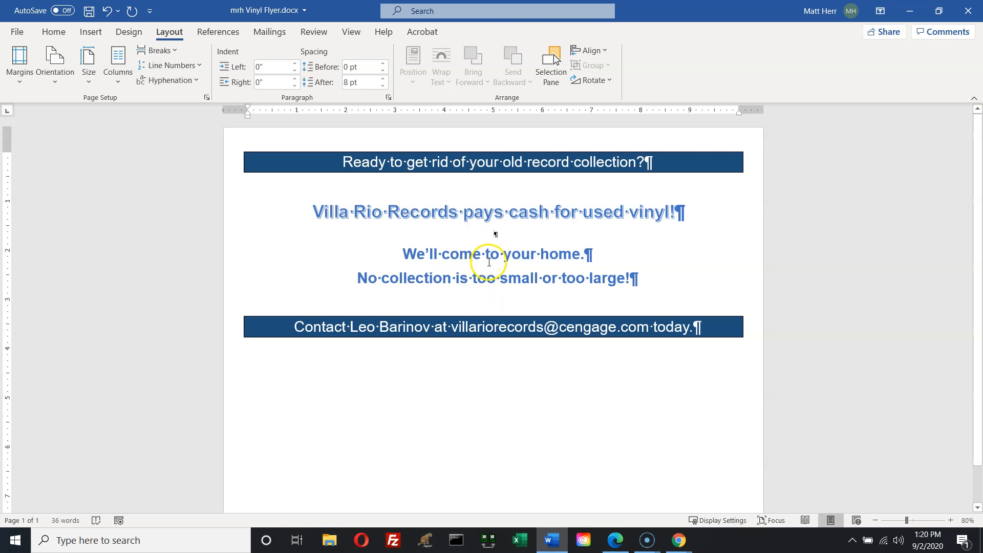
# - Insert the picture Albums.jpg from the Word1 Module folder of CMAP 1680-40 Fall 2020 below the Villa Rio Records line
pyautogui.click(91, 34)
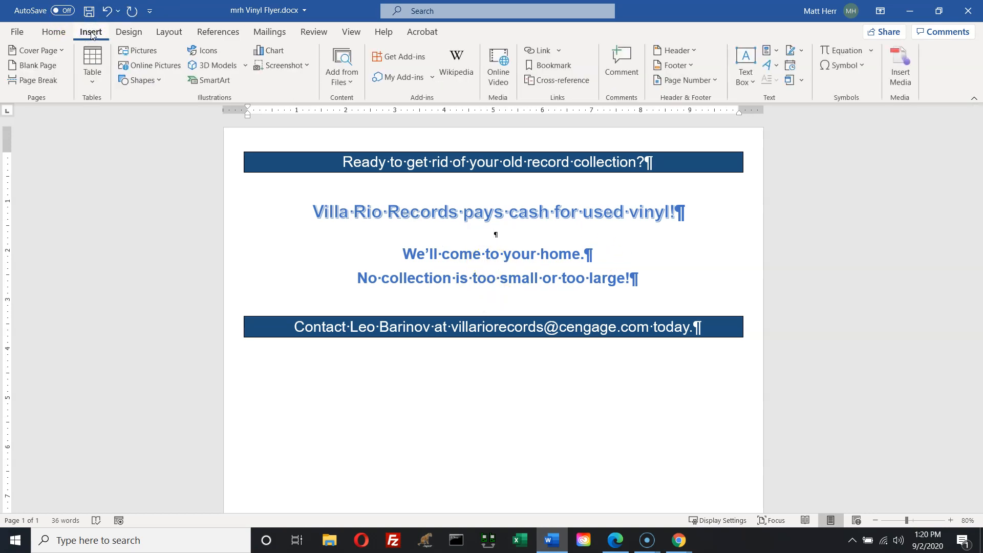
pyautogui.click(146, 54)
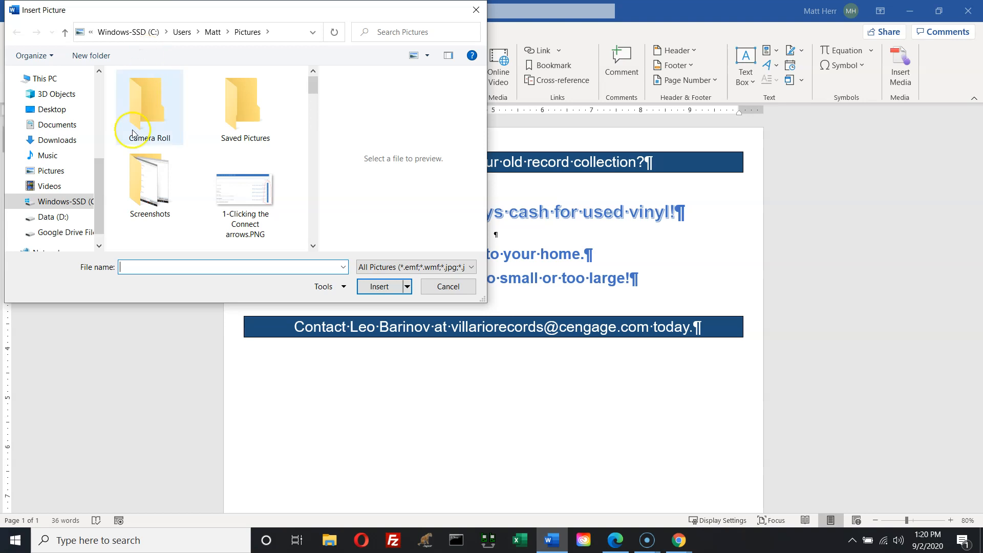
pyautogui.click(102, 81)
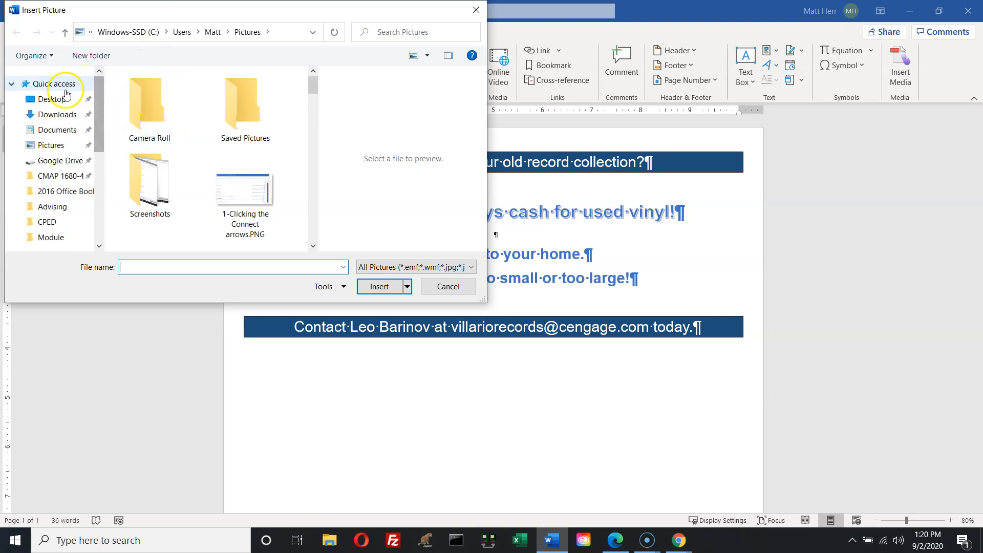
pyautogui.click(56, 176)
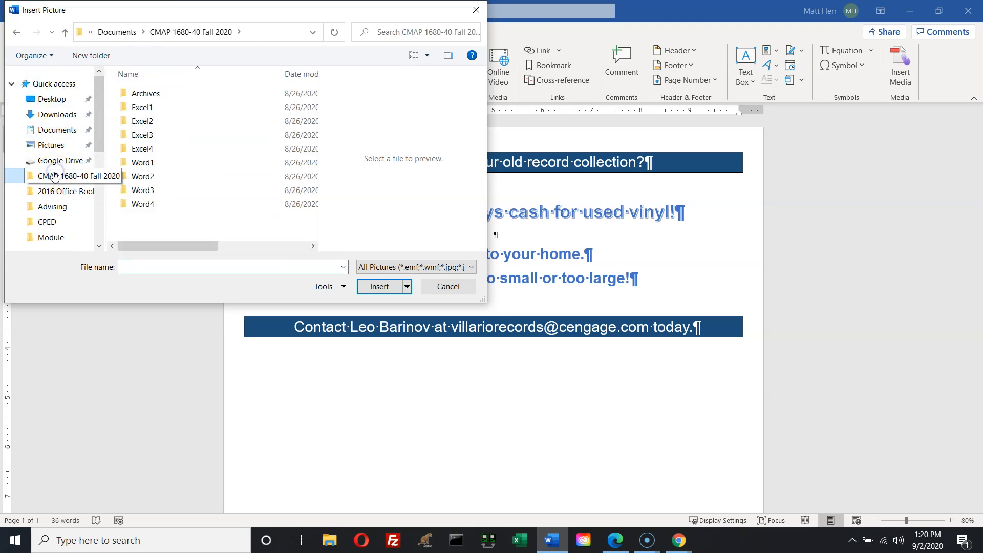
pyautogui.doubleClick(136, 163)
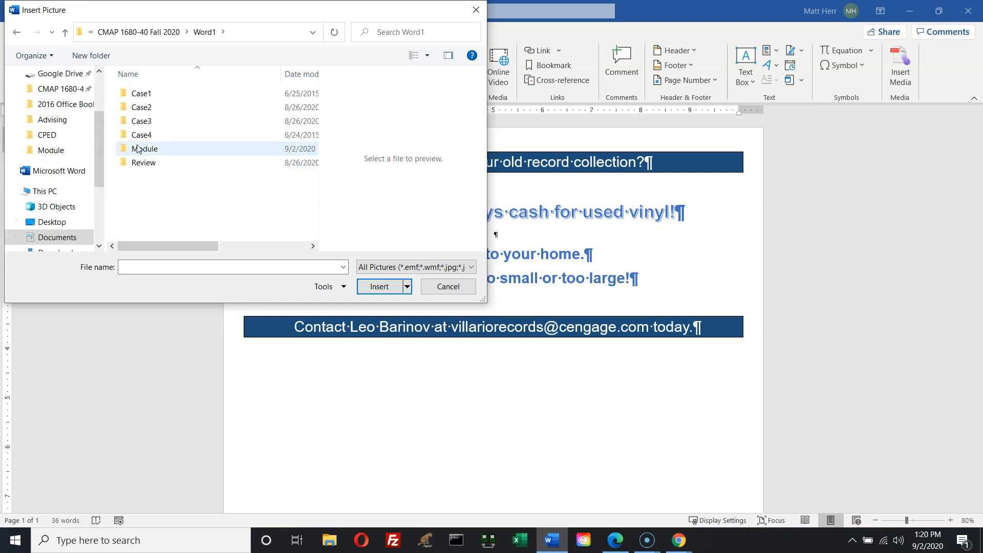
pyautogui.doubleClick(141, 148)
pyautogui.click(142, 144)
pyautogui.click(140, 121)
pyautogui.click(385, 289)
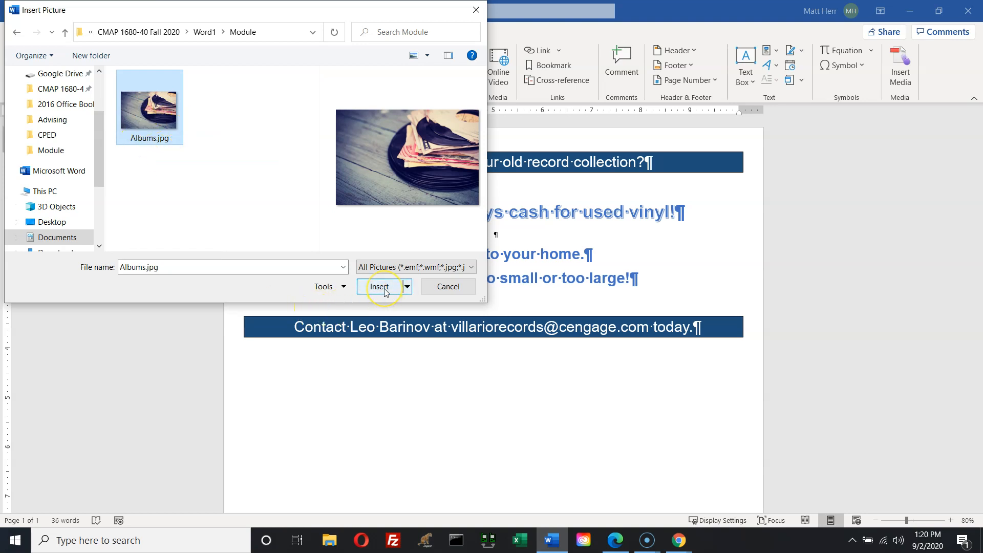
pyautogui.click(385, 290)
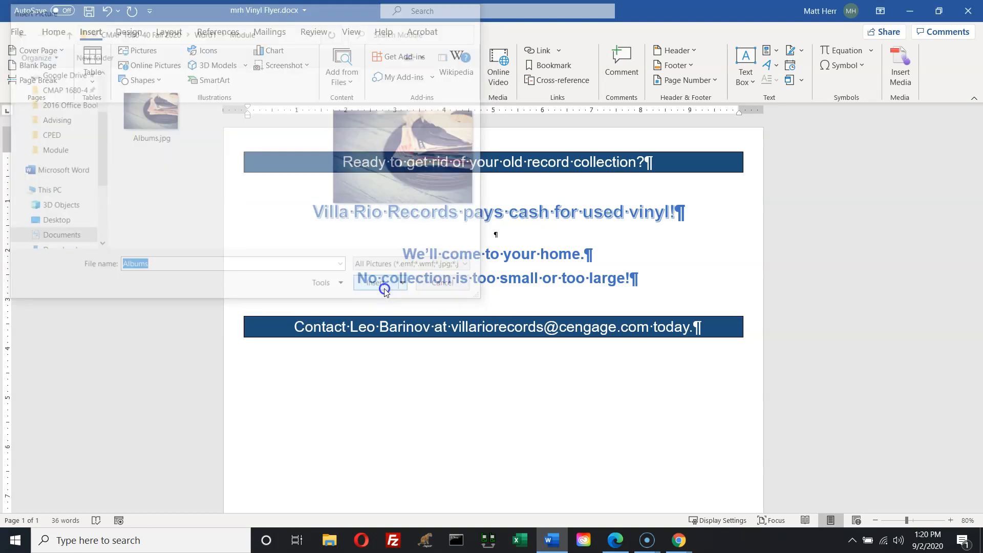
pyautogui.click(384, 288)
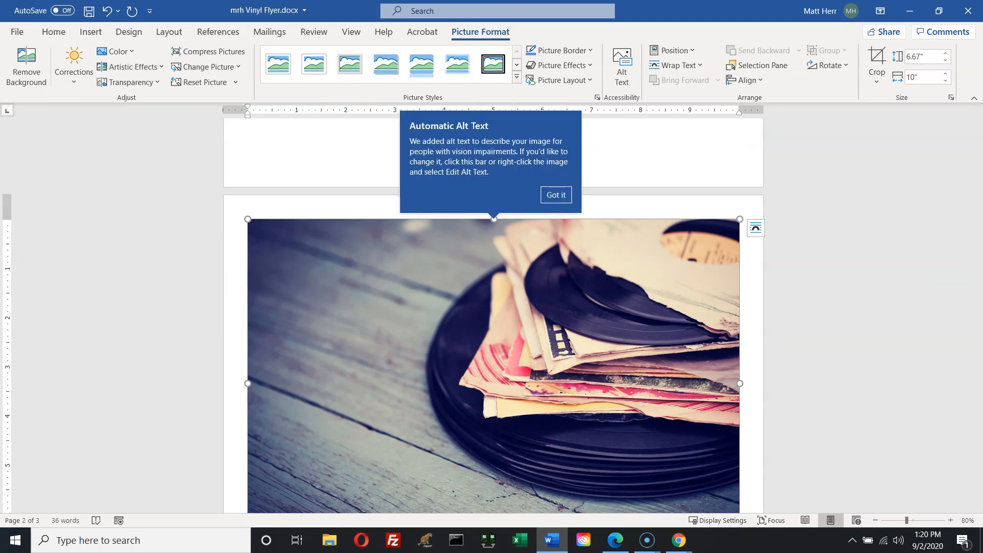
# - Dismiss the automatic alt text notice and shrink the photo proportionally to about 5.88 in high by 8.81 in wide
pyautogui.hotkey('alt', 'Tab')
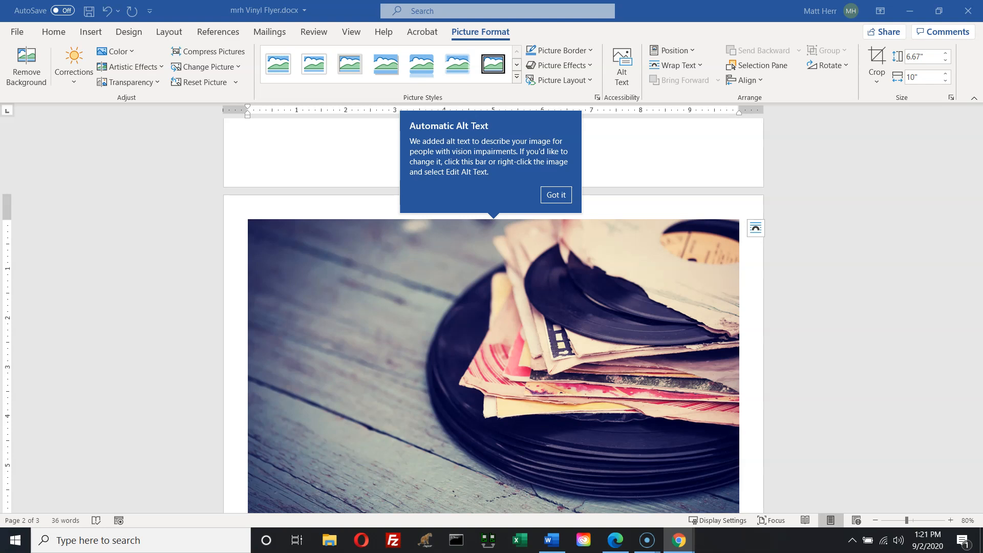
pyautogui.click(625, 285)
pyautogui.click(656, 278)
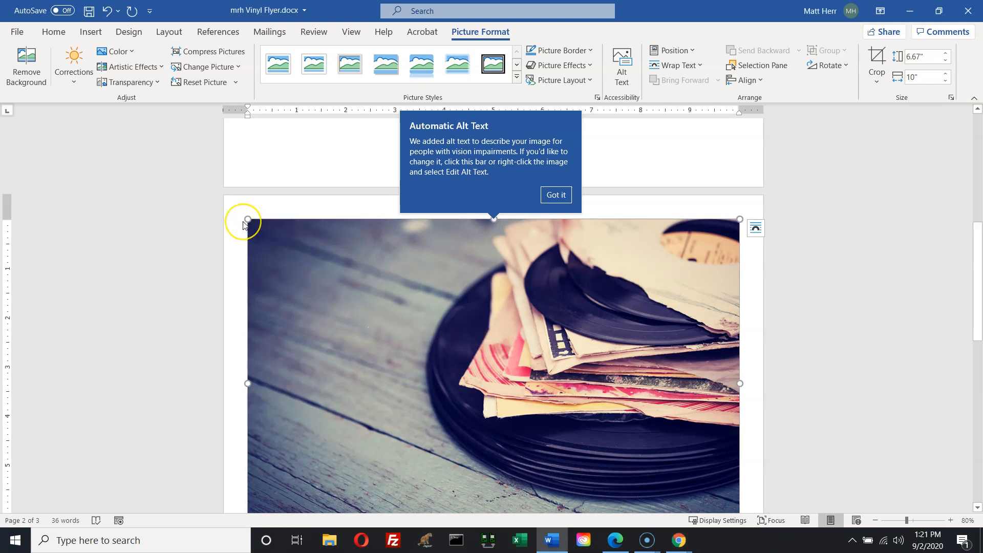
pyautogui.click(563, 205)
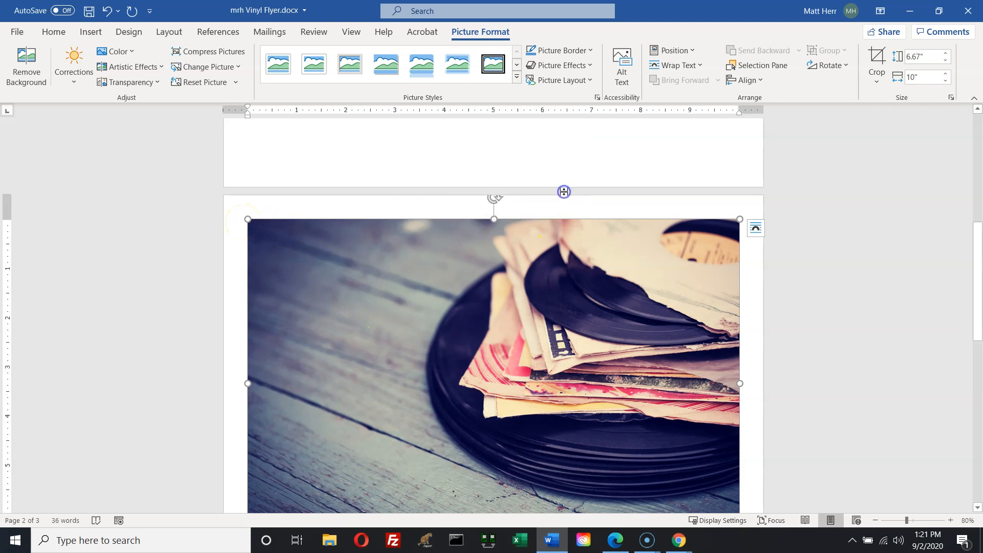
pyautogui.moveTo(248, 221); pyautogui.dragTo(305, 261)
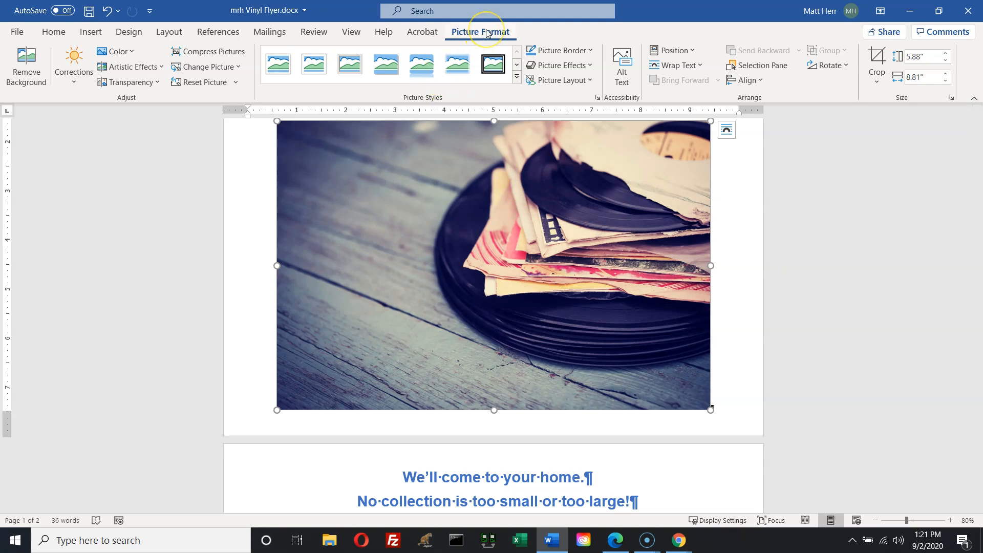
# - Reduce the record photo's height to 5.3 in, keeping its proportions
pyautogui.click(726, 130)
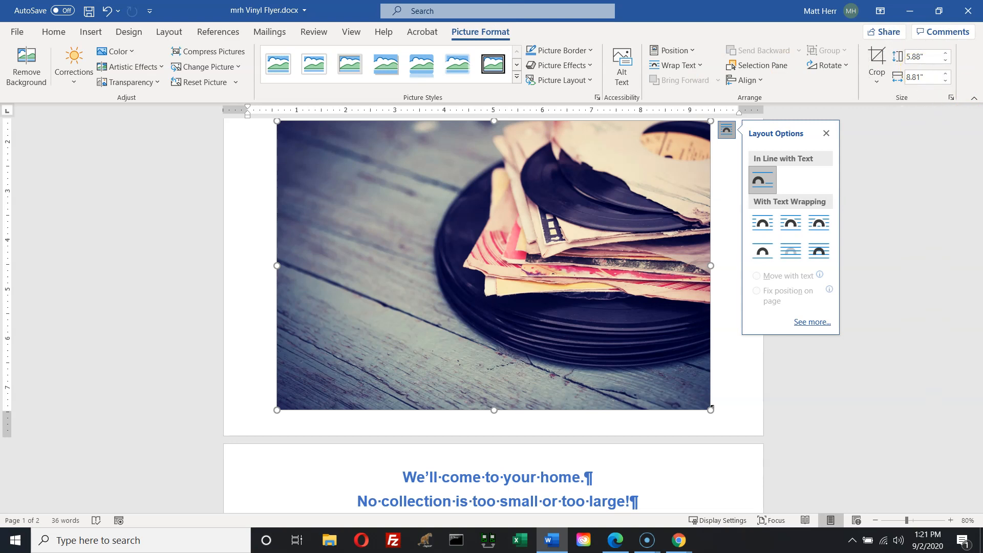
pyautogui.hotkey('alt', 'Tab')
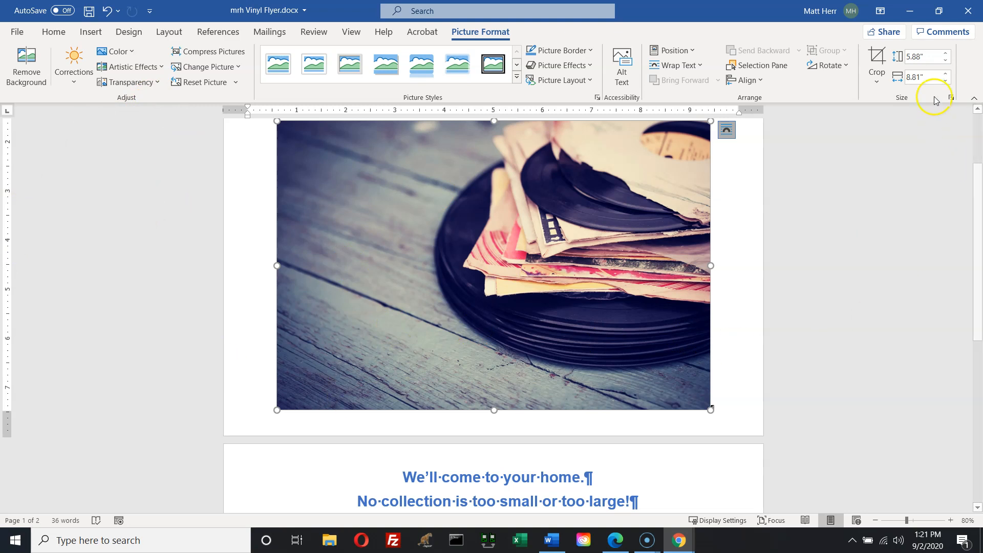
pyautogui.click(946, 60)
pyautogui.click(946, 60)
pyautogui.click(945, 60)
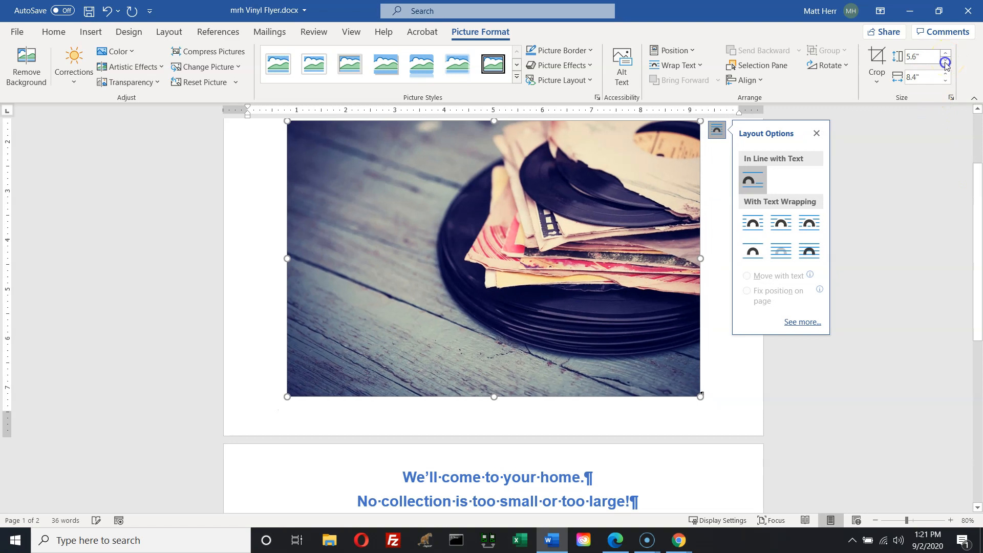
pyautogui.click(946, 60)
pyautogui.click(946, 60)
pyautogui.click(946, 60)
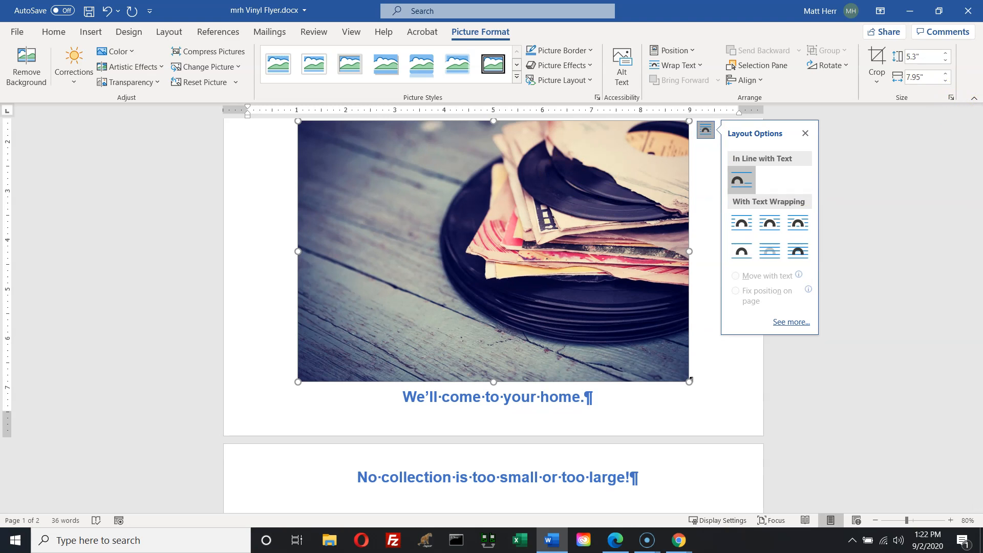
# - Shrink the record photo proportionally to about 3.62 in high by 5.43 in wide so the flyer fits on one page
pyautogui.hotkey('alt', 'Tab')
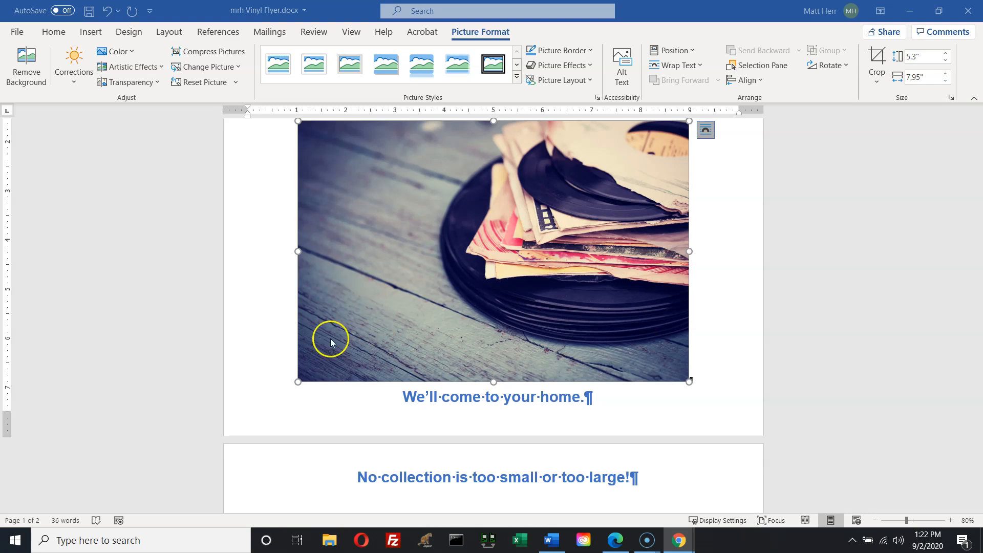
pyautogui.click(298, 380)
pyautogui.moveTo(298, 380); pyautogui.dragTo(421, 202)
pyautogui.scroll(2, 445, 229)
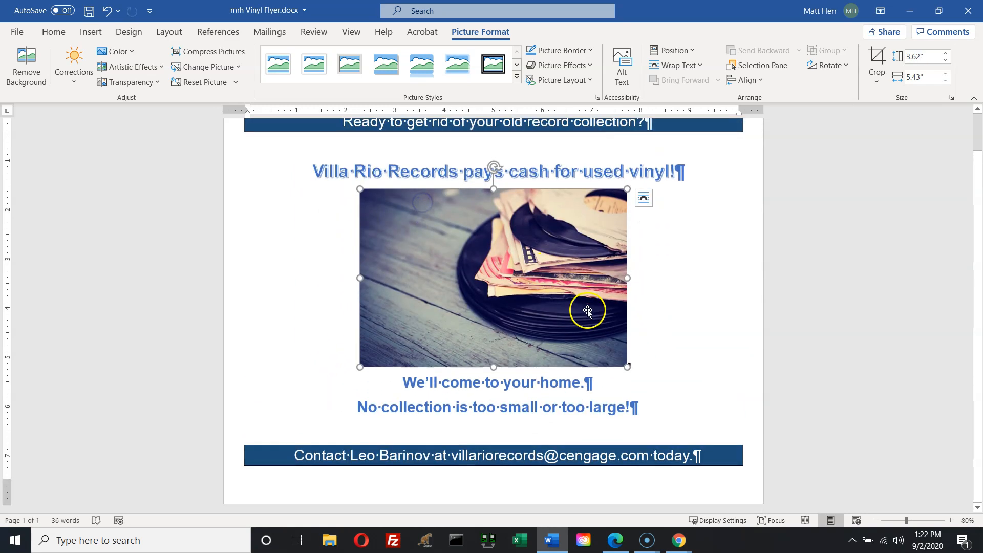
pyautogui.scroll(1, 561, 314)
pyautogui.scroll(-1, 561, 313)
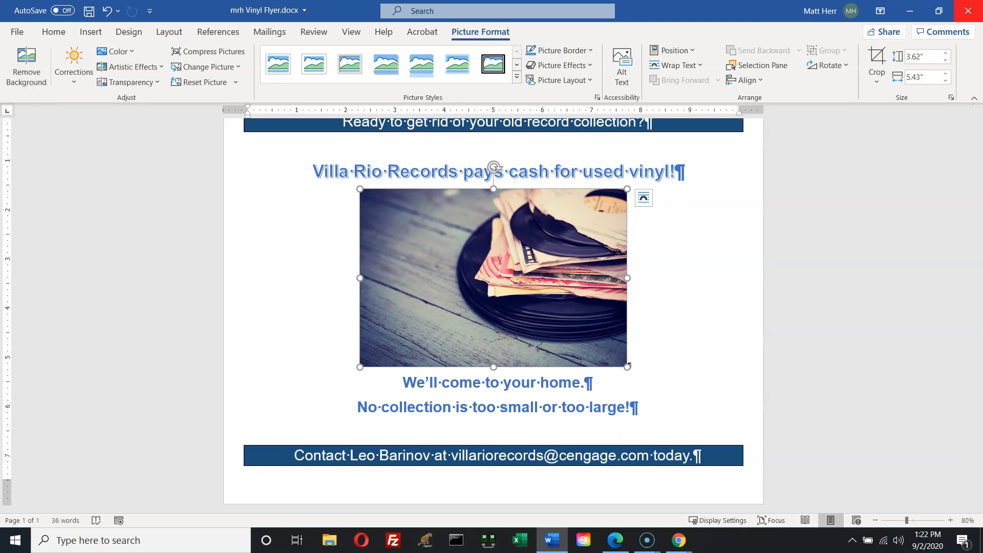
# - Apply the picture style with a white matte border and thin shadow to the record photo
pyautogui.hotkey('alt', 'space')
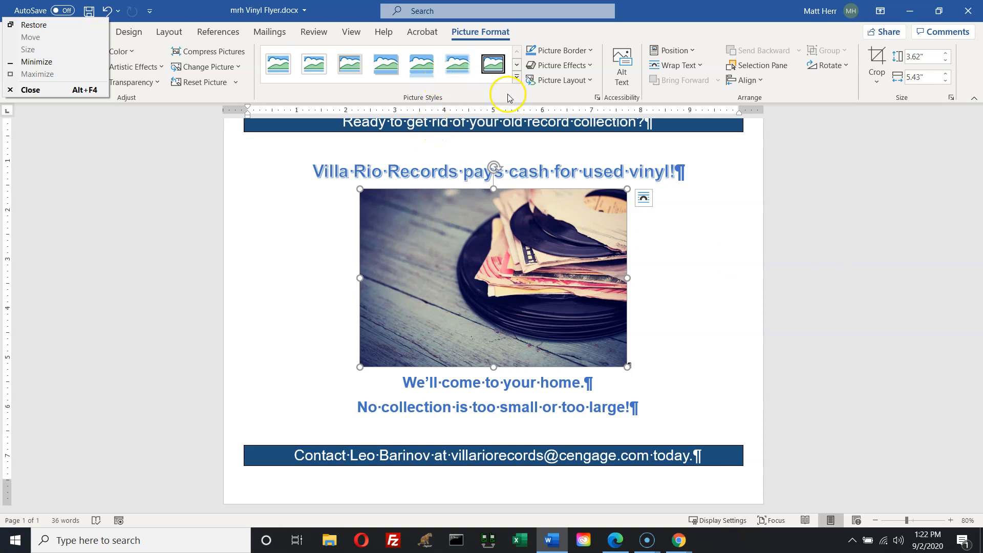
pyautogui.click(524, 248)
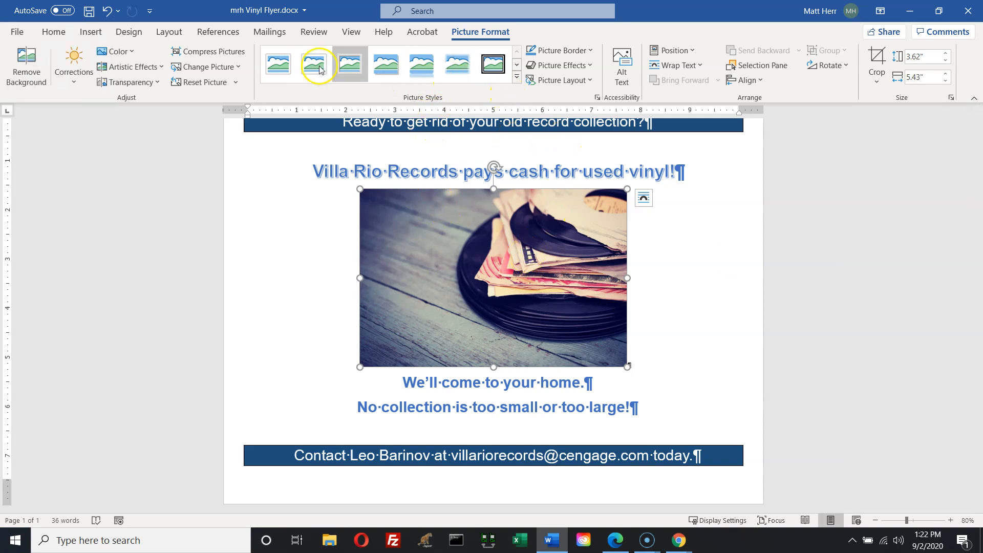
pyautogui.press('ctrl')
pyautogui.press('ctrl')
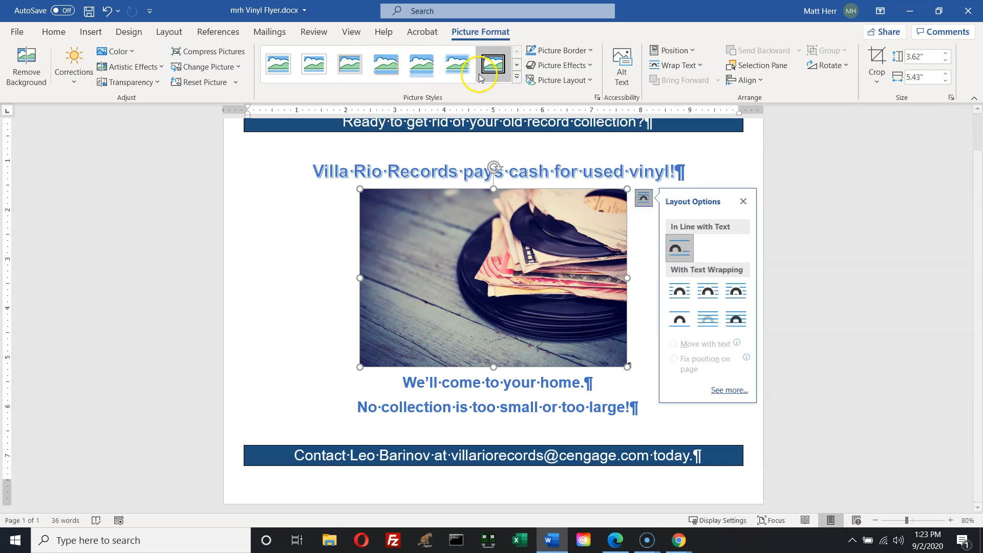
pyautogui.click(517, 77)
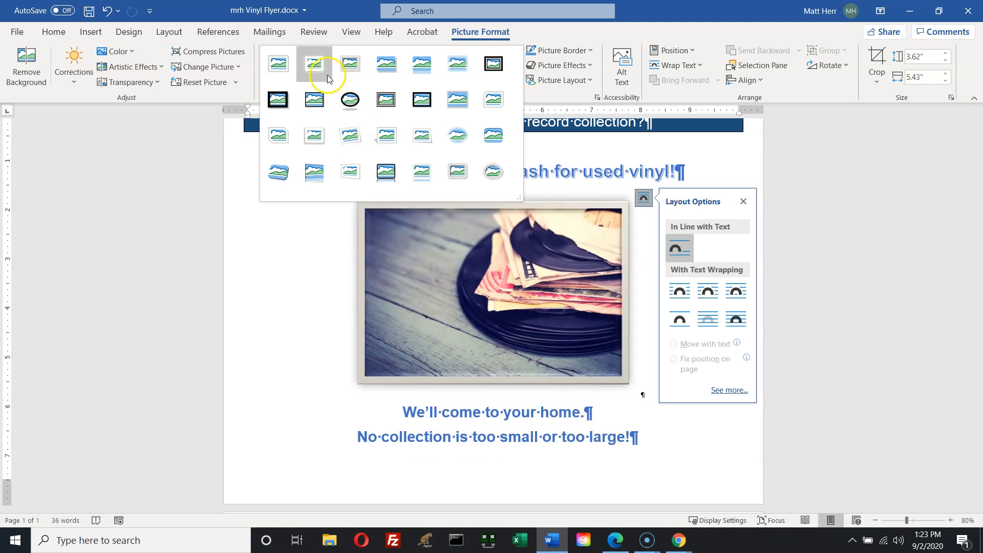
pyautogui.click(319, 75)
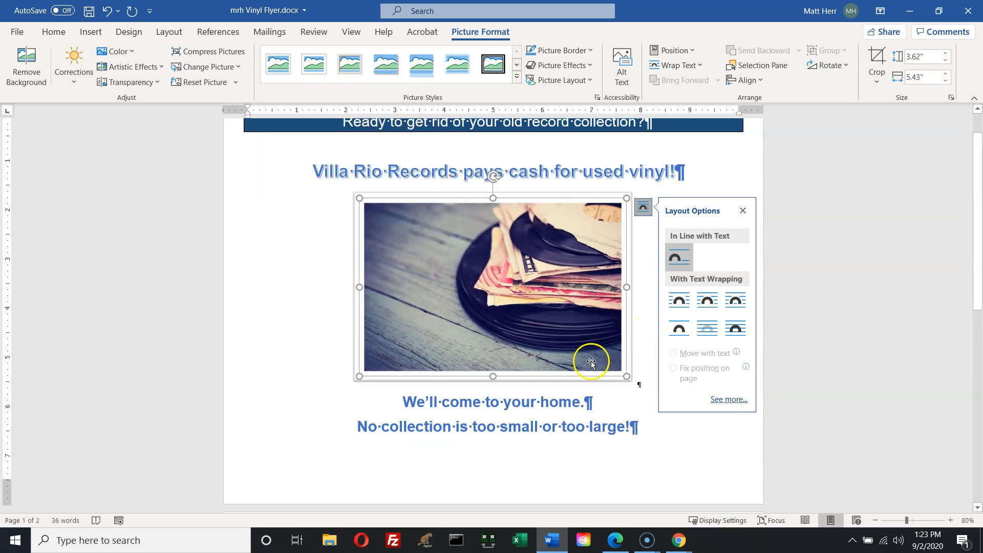
# - Shrink the framed photo to about 3.35 in high by 5.03 in wide to bring the contact line back onto page one
pyautogui.click(297, 351)
pyautogui.scroll(-3, 544, 363)
pyautogui.scroll(3, 534, 373)
pyautogui.scroll(-4, 534, 368)
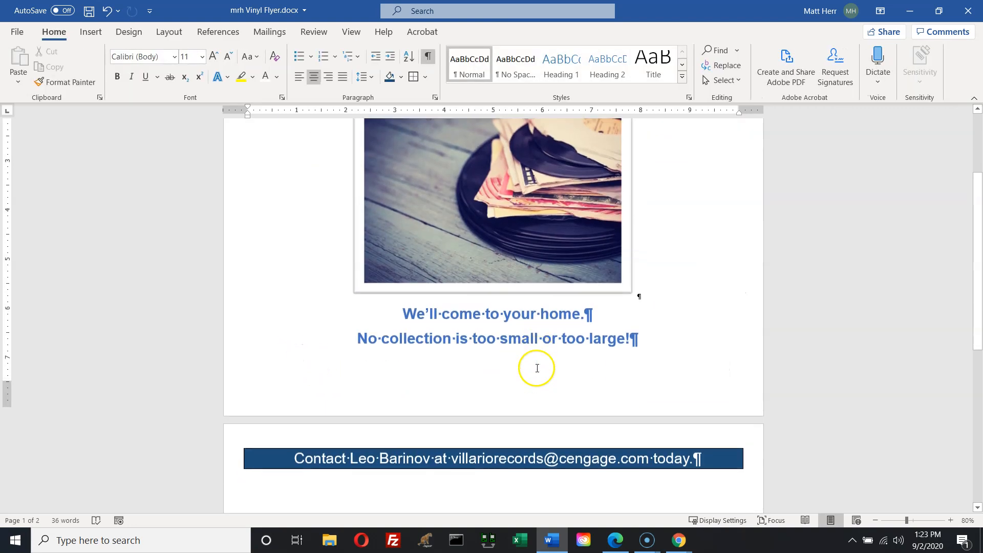
pyautogui.scroll(2, 534, 370)
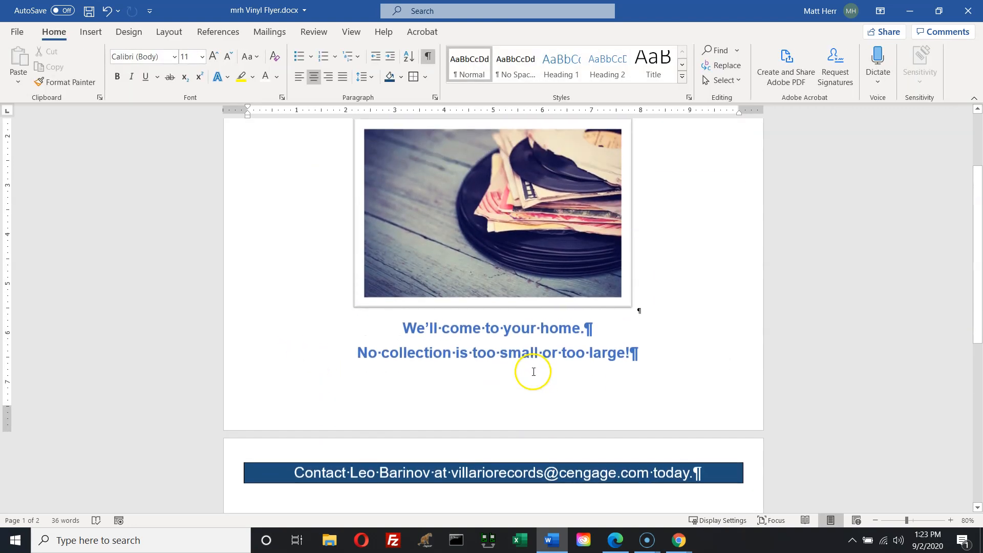
pyautogui.click(540, 264)
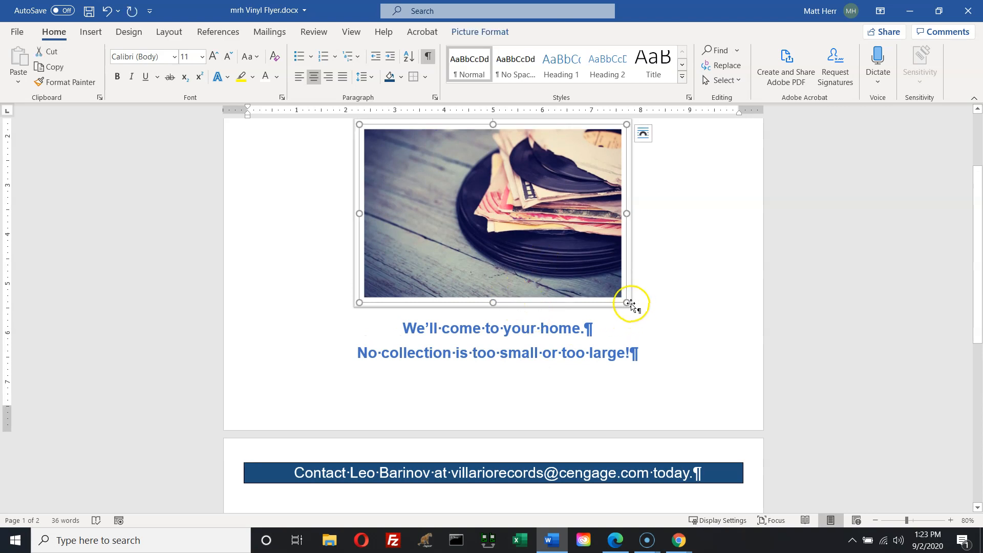
pyautogui.moveTo(627, 303); pyautogui.dragTo(606, 276)
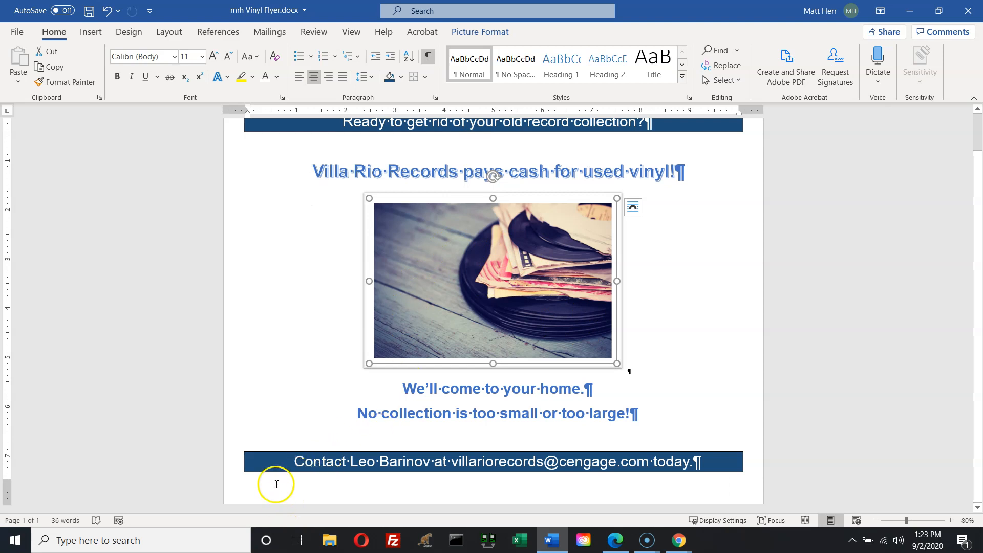
pyautogui.scroll(2, 277, 484)
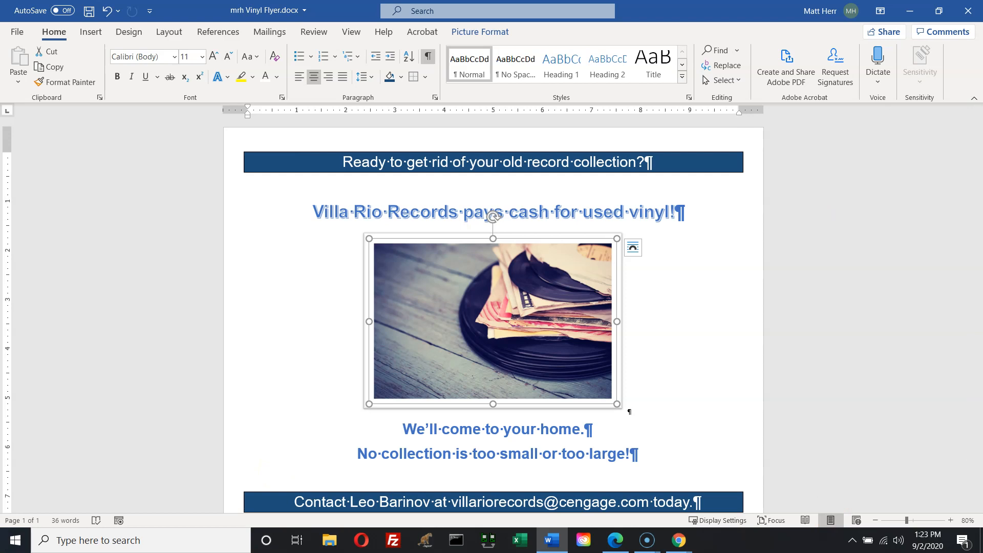
# - Preview other picture styles on the record photo without applying any, and deselect the photo
pyautogui.hotkey('alt', 'Tab')
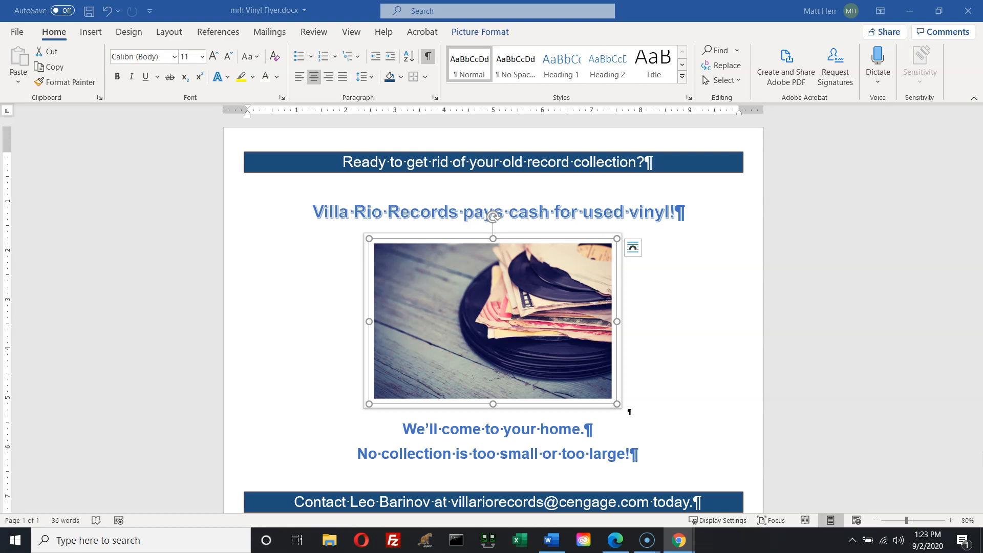
pyautogui.click(445, 322)
pyautogui.click(479, 31)
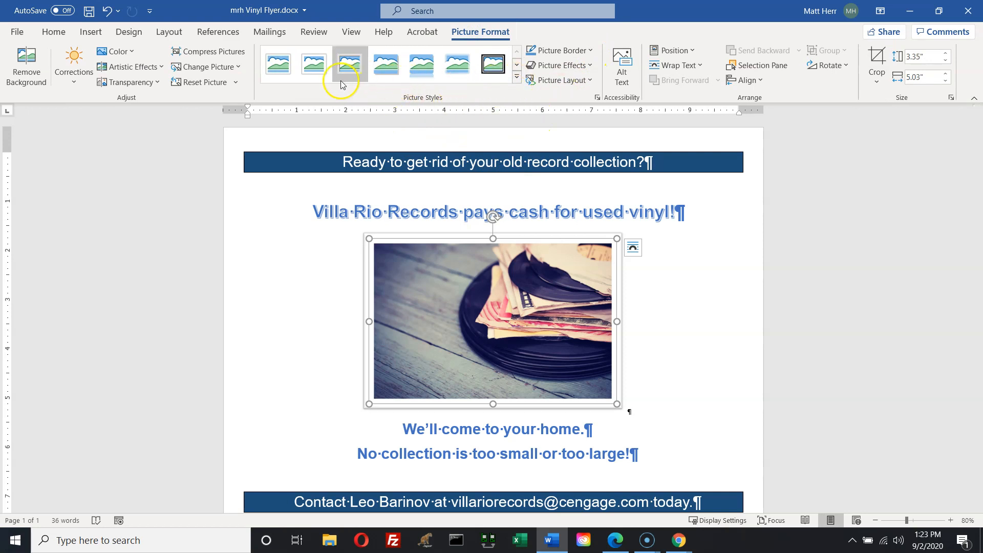
pyautogui.click(516, 77)
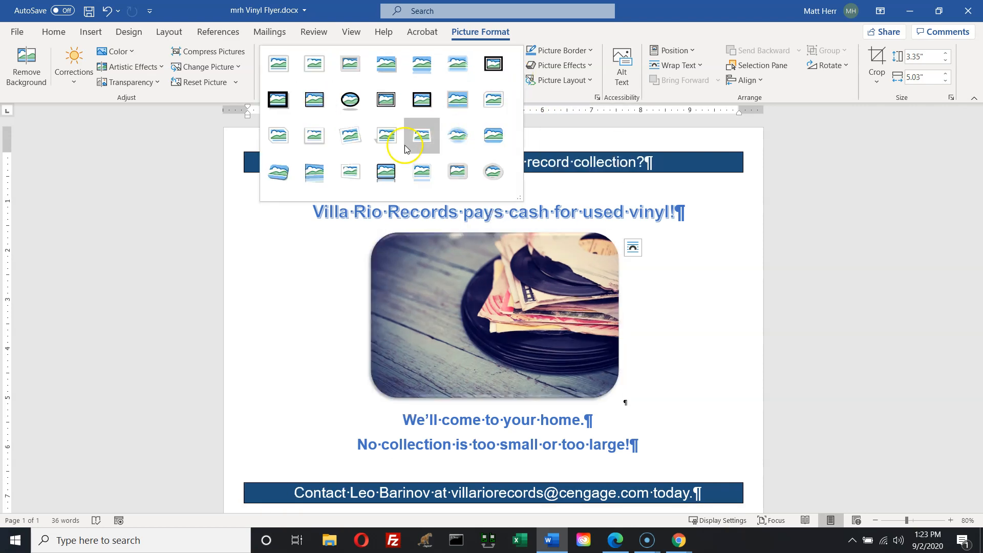
pyautogui.click(881, 165)
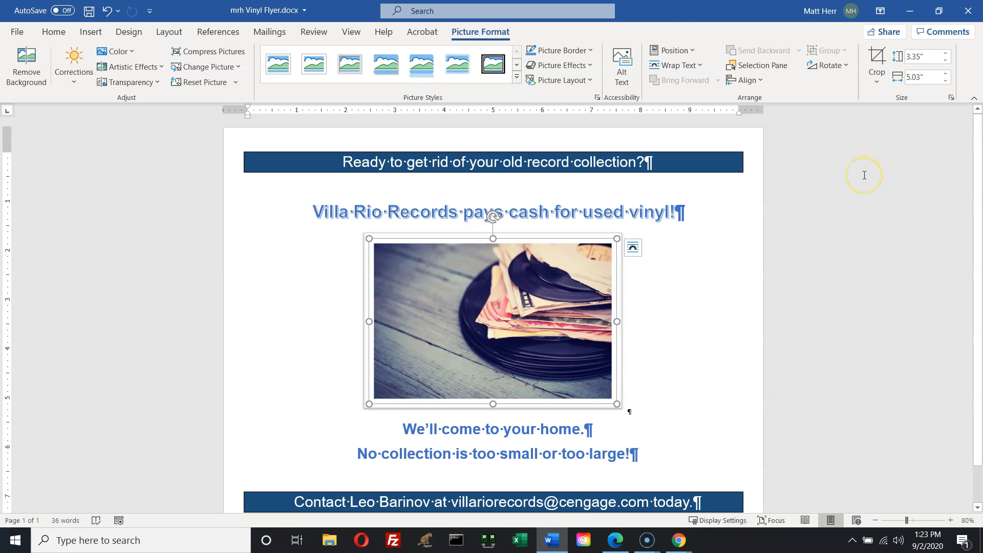
pyautogui.click(661, 328)
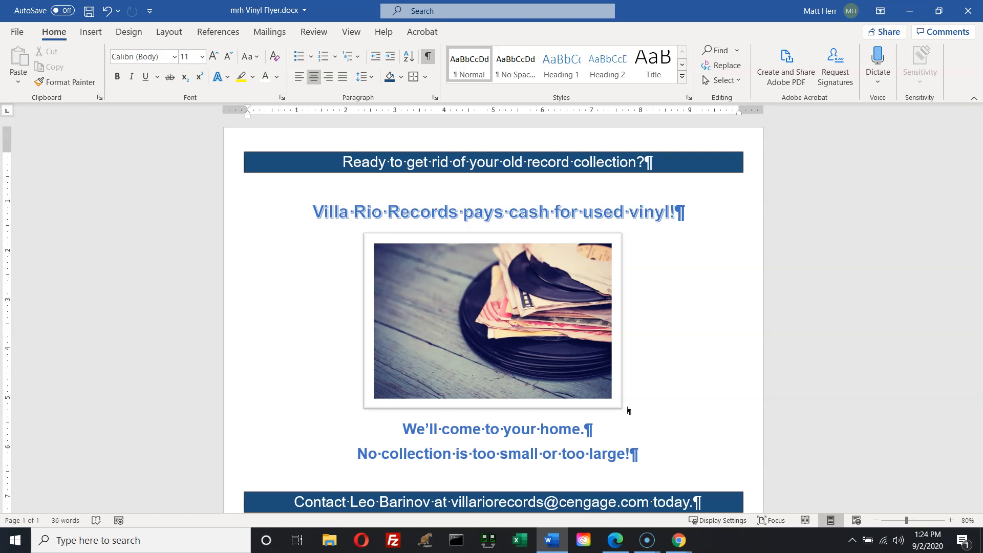
pyautogui.hotkey('alt', 'Tab')
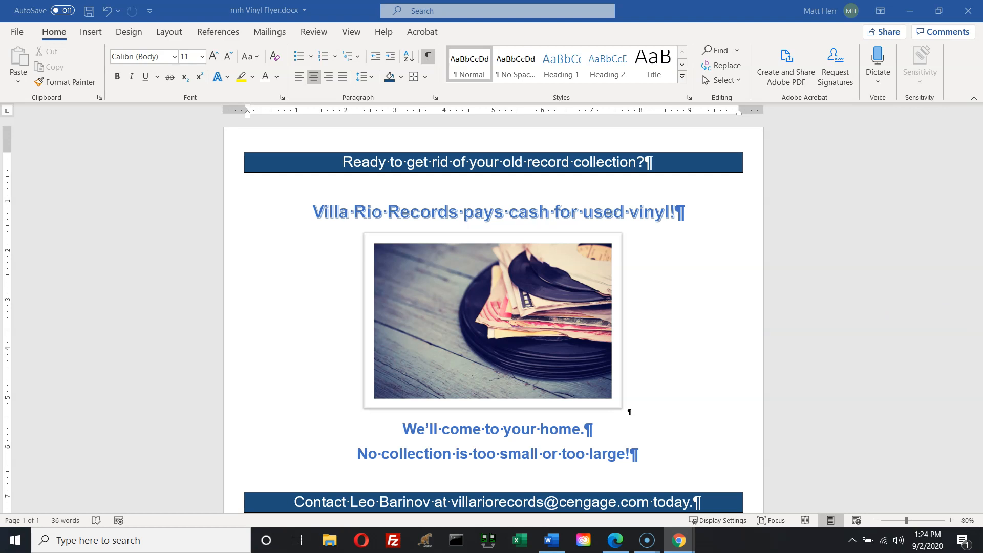
# - Switch to the VitalSource textbook in Chrome and read the Word Help steps on page WD 53 and the Quick Check on WD 54
pyautogui.moveTo(982, 77); pyautogui.dragTo(212, 15)
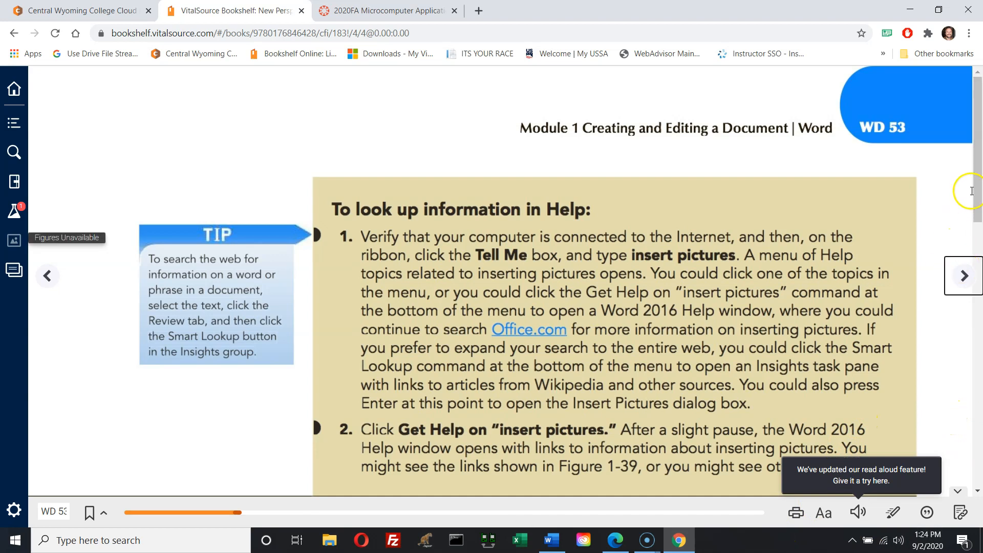
pyautogui.moveTo(977, 191); pyautogui.dragTo(928, 483)
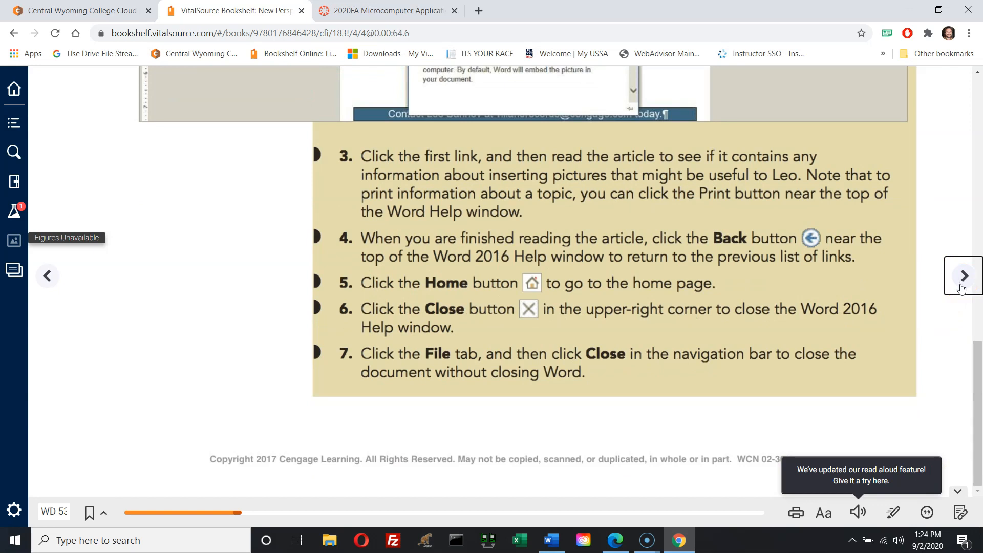
pyautogui.click(965, 277)
pyautogui.click(965, 277)
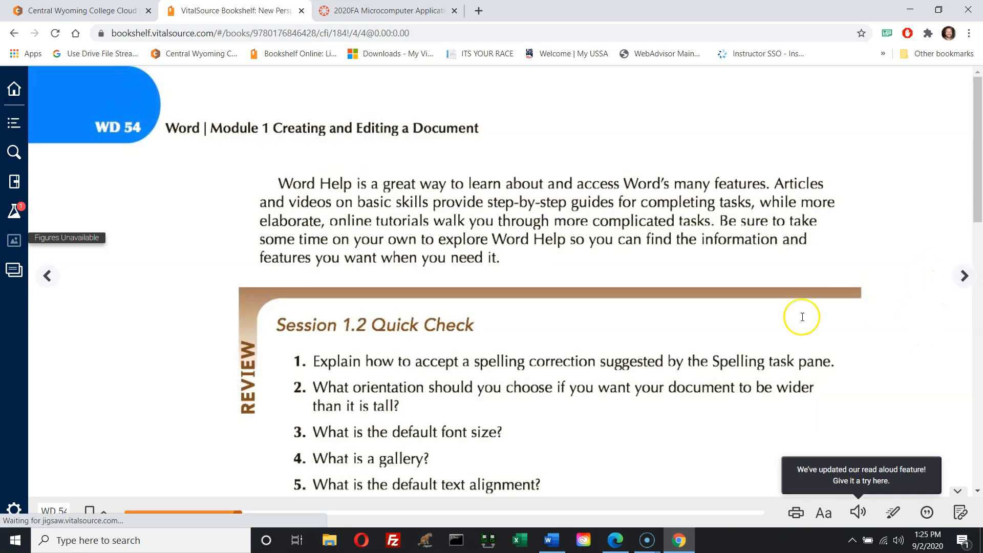
pyautogui.scroll(-7, 740, 313)
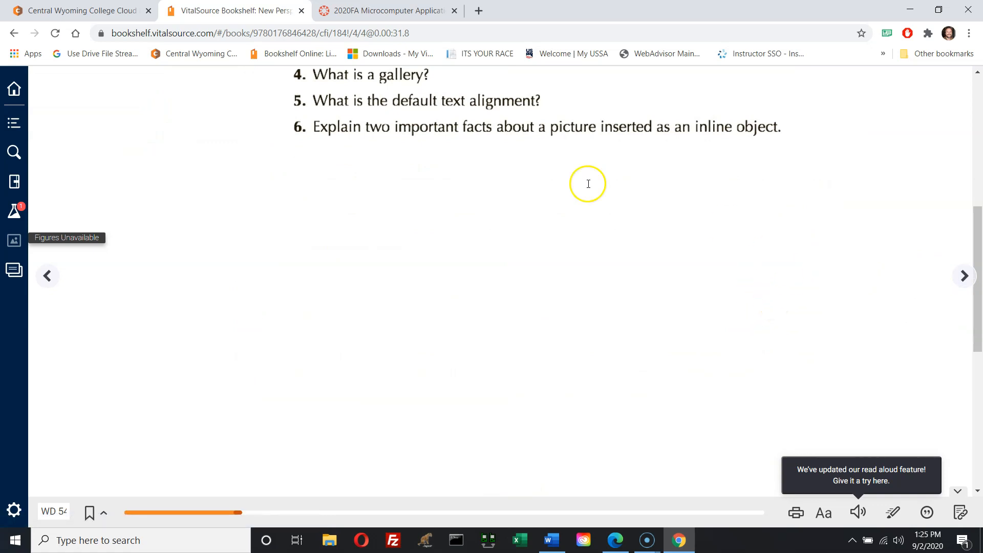
pyautogui.scroll(7, 631, 264)
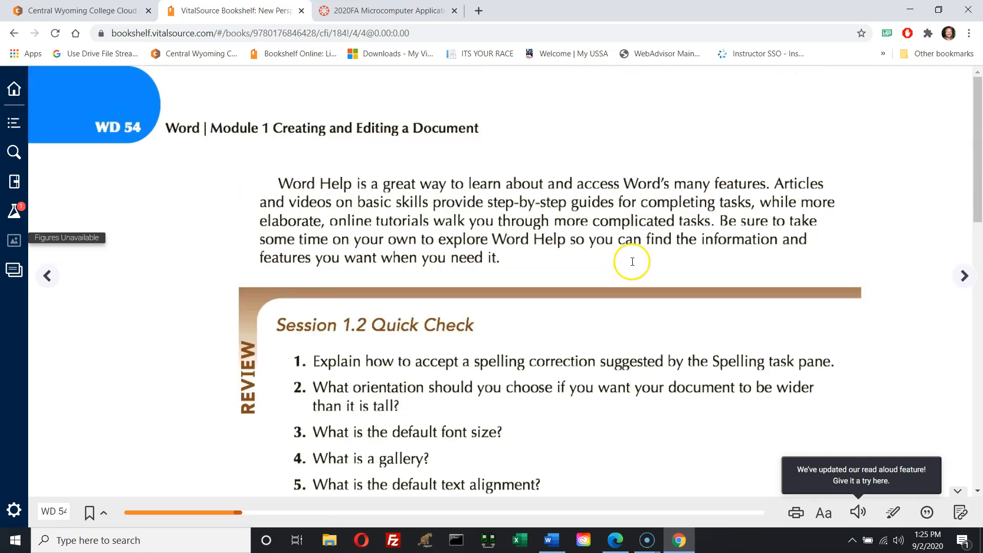
pyautogui.scroll(-2, 631, 260)
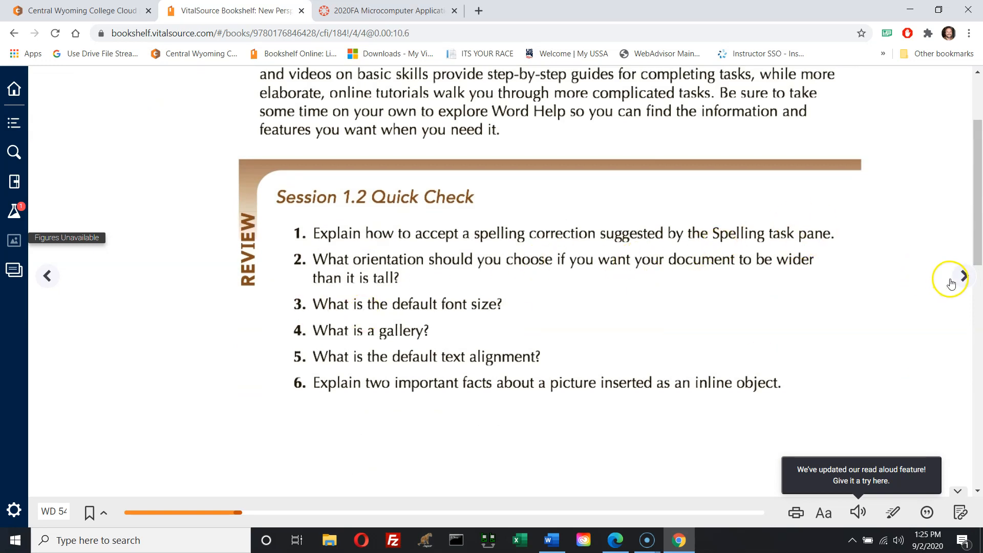
pyautogui.scroll(2, 409, 276)
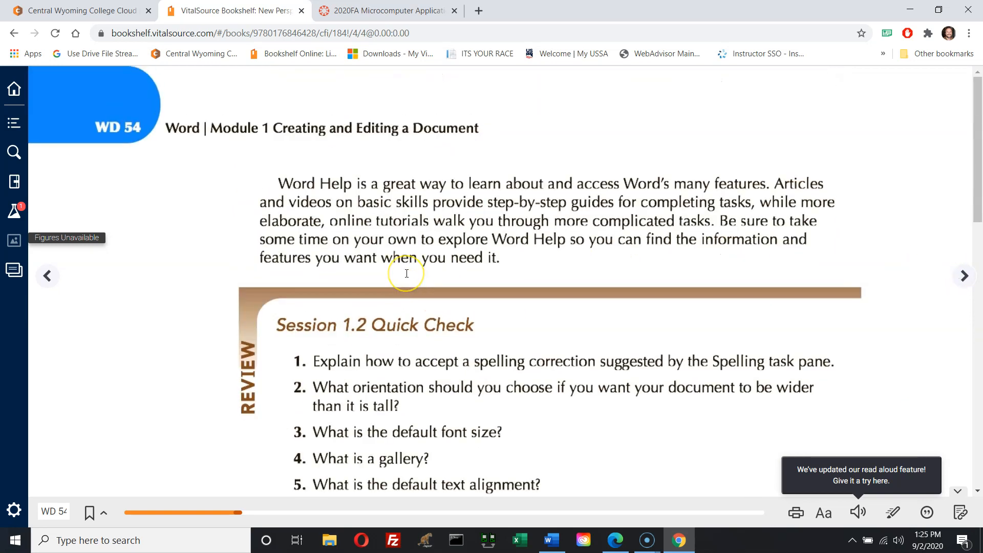
pyautogui.scroll(-2, 407, 273)
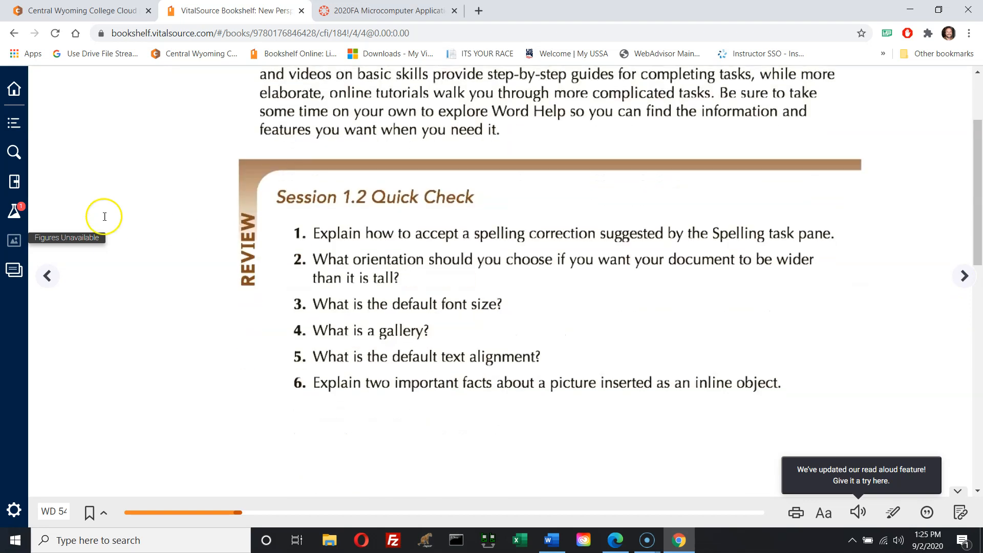
# - Go back to page WD 52 and review the instructions for applying the picture style and saving the document
pyautogui.click(45, 276)
pyautogui.scroll(-6, 657, 319)
pyautogui.scroll(6, 654, 321)
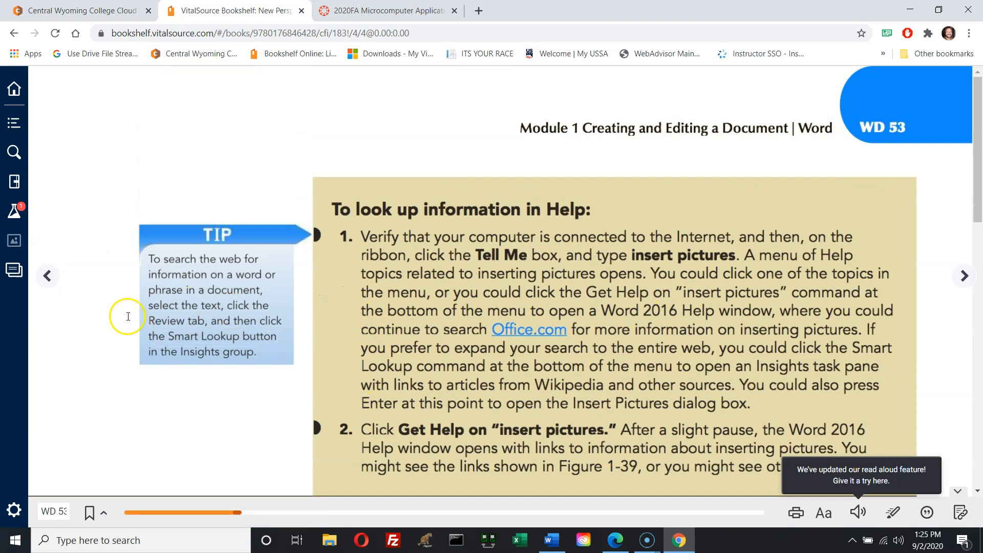
pyautogui.click(46, 275)
pyautogui.scroll(-3, 698, 331)
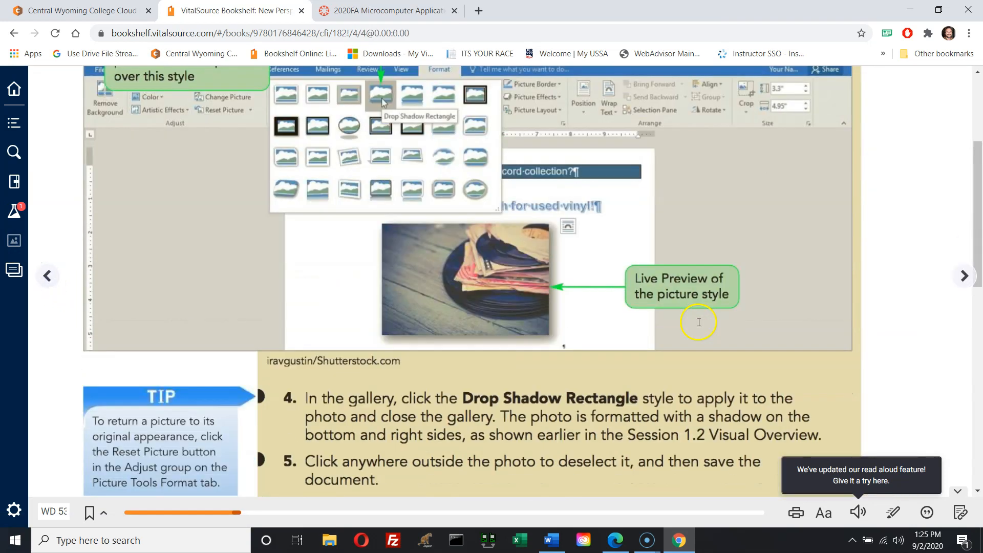
# - Switch to Word, view the whole flyer page at 50% zoom, and enlarge the view to 120%
pyautogui.click(551, 540)
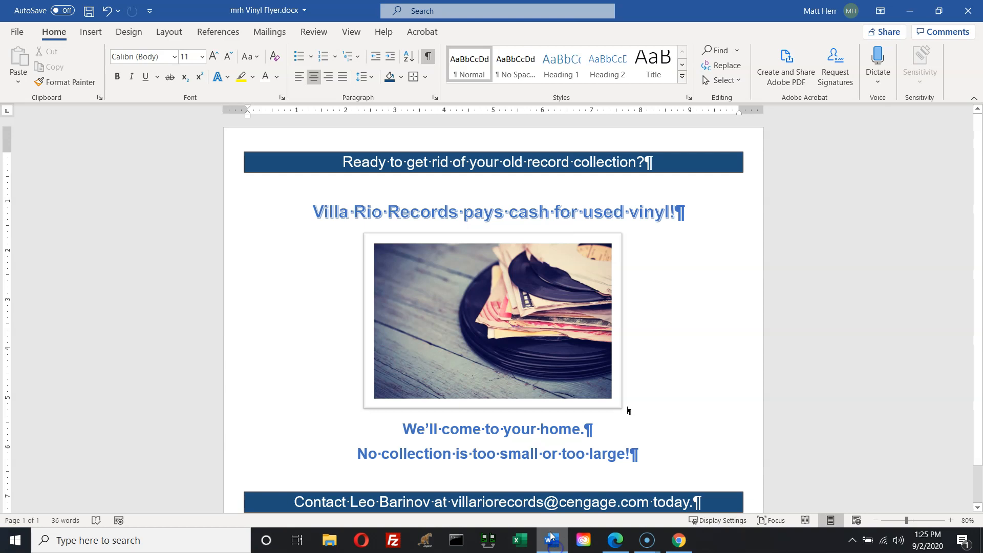
pyautogui.click(873, 523)
pyautogui.click(873, 525)
pyautogui.click(873, 526)
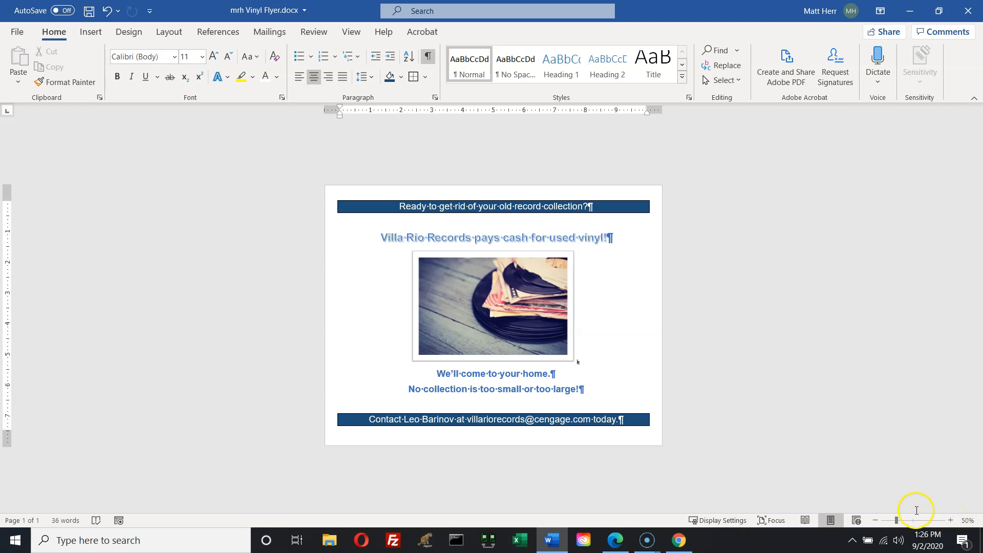
pyautogui.click(947, 520)
pyautogui.click(947, 520)
pyautogui.click(948, 521)
pyautogui.click(947, 520)
pyautogui.click(947, 520)
pyautogui.click(948, 520)
pyautogui.click(947, 520)
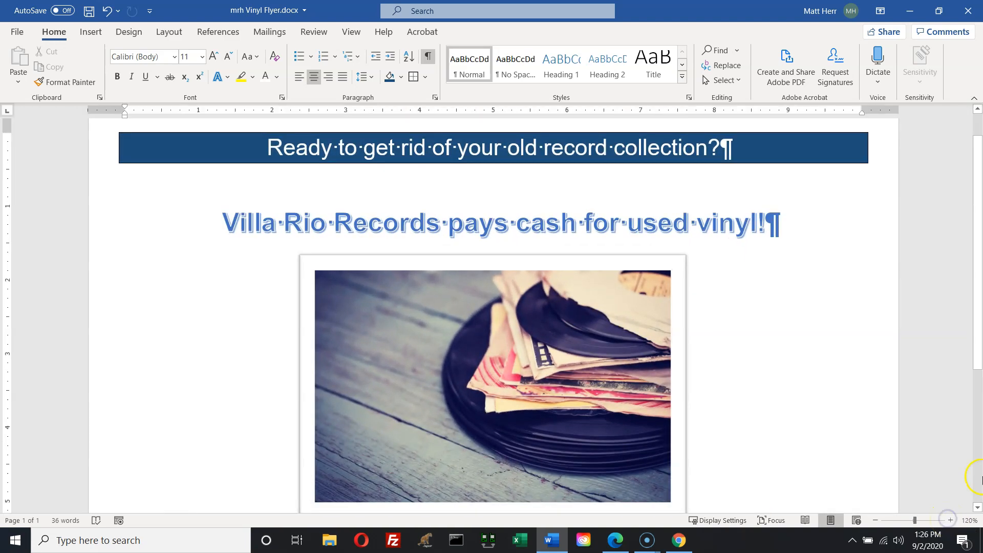
# - Return to the textbook in Chrome and read through Review Assignments steps 1 to 17 on page WD 55
pyautogui.click(675, 546)
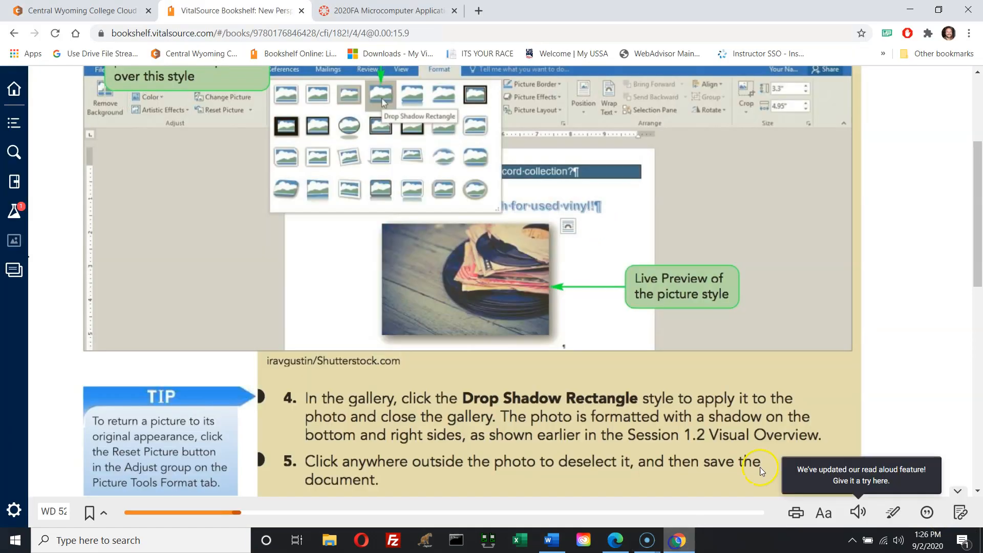
pyautogui.click(965, 277)
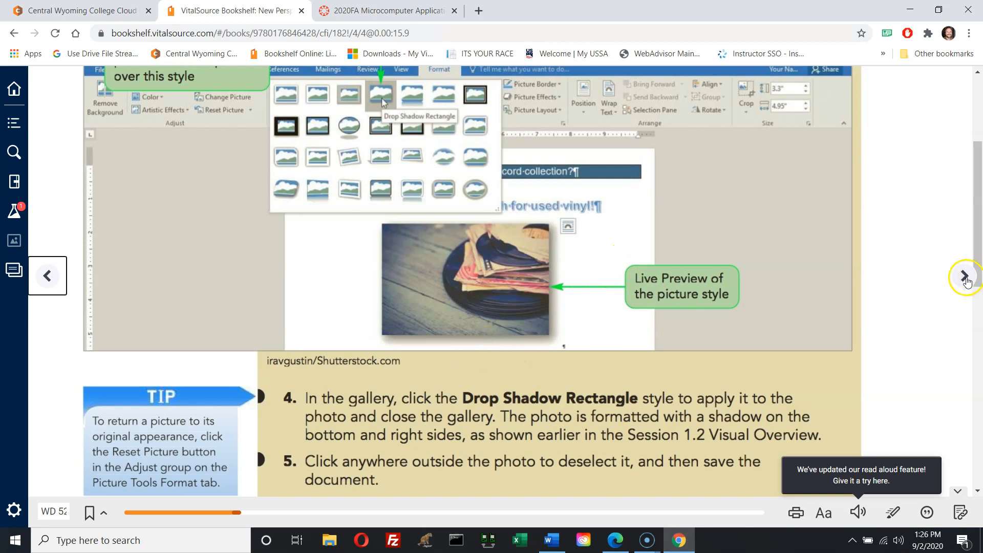
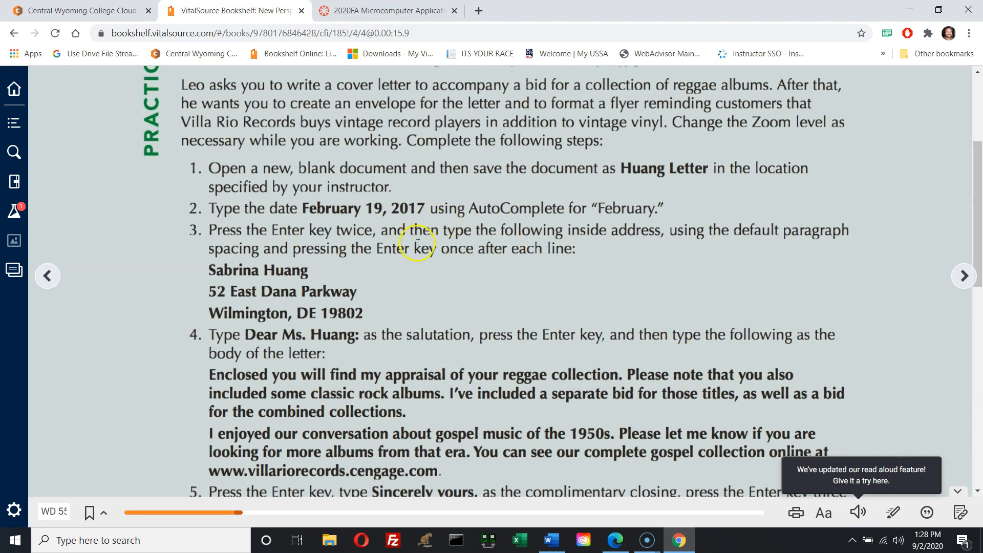
pyautogui.press('ctrl')
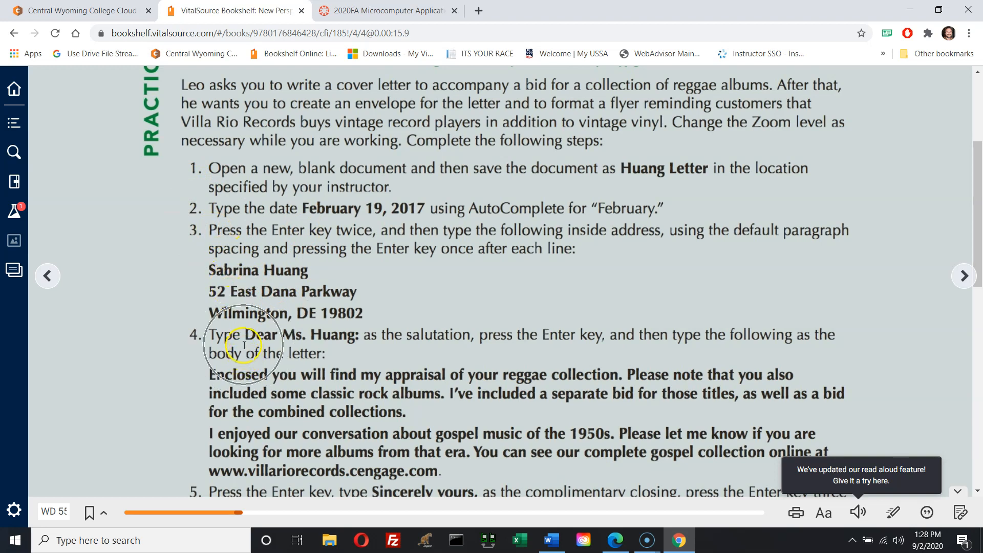
pyautogui.scroll(-3, 244, 349)
pyautogui.scroll(-4, 244, 345)
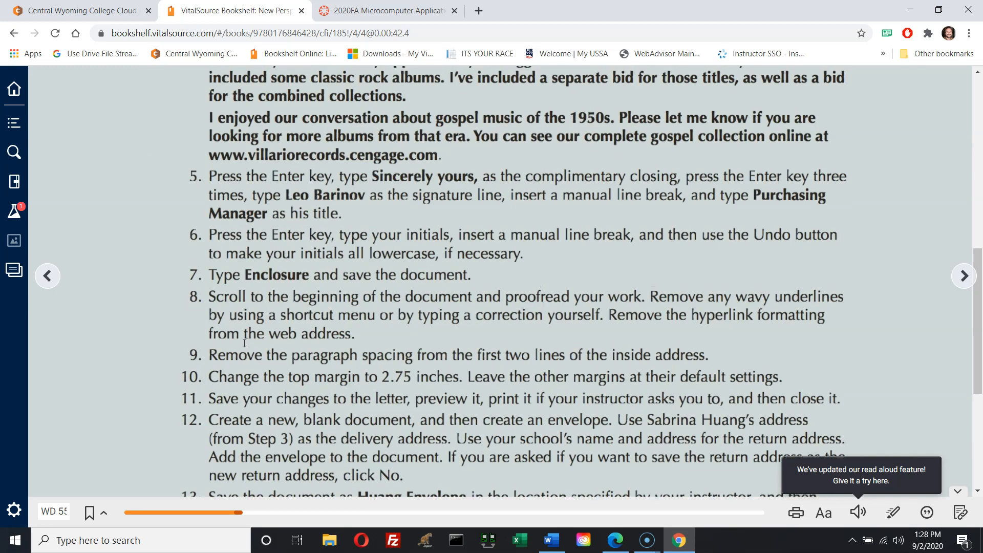
pyautogui.scroll(2, 244, 343)
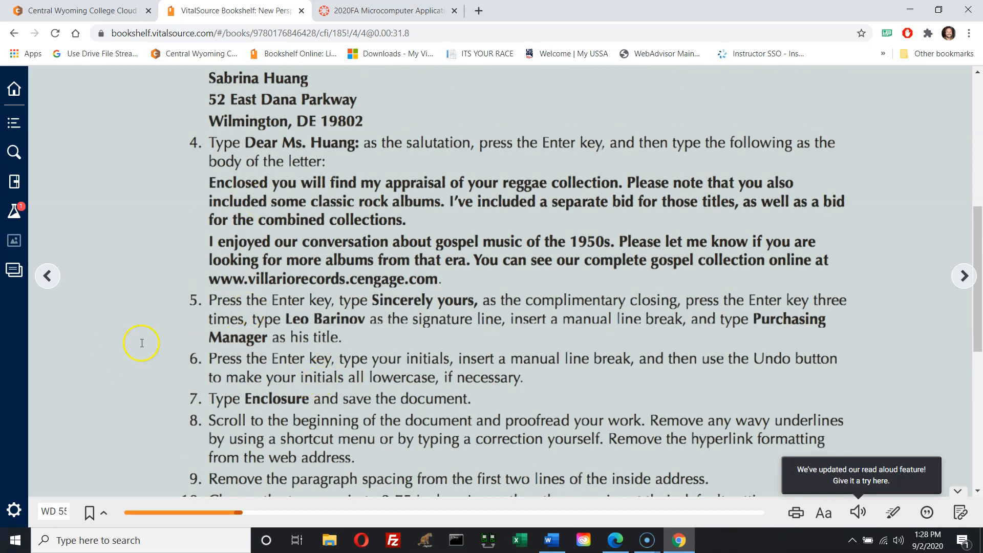
pyautogui.scroll(6, 161, 322)
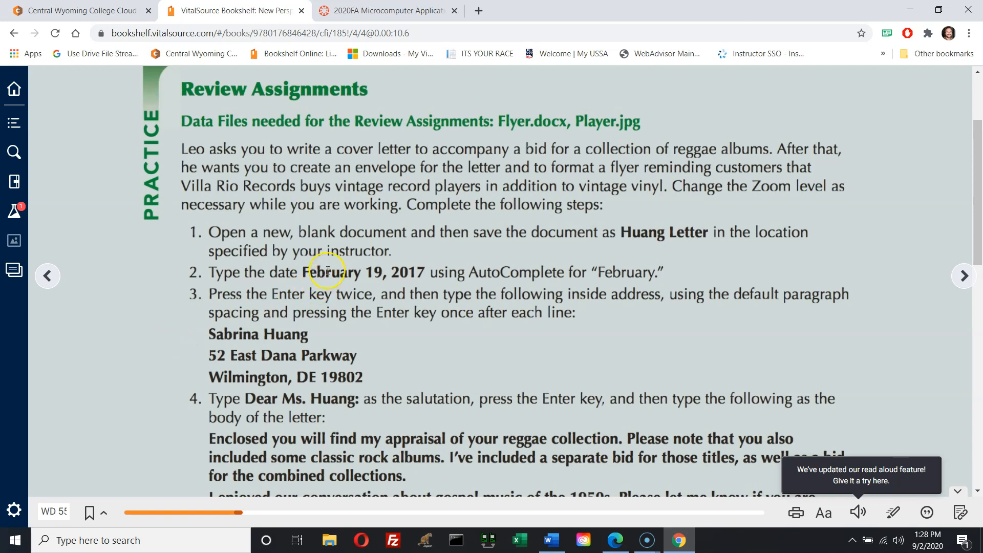
pyautogui.scroll(-15, 327, 270)
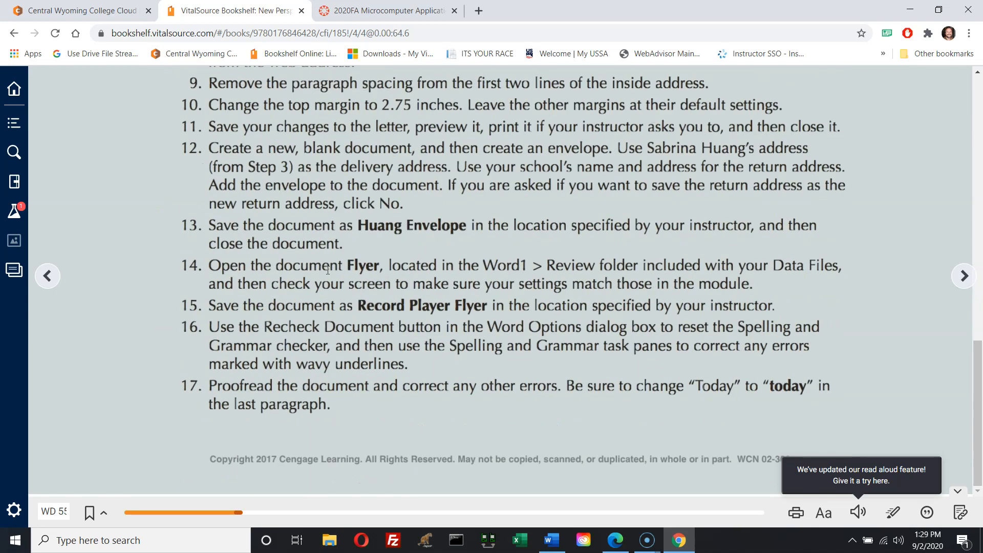
pyautogui.scroll(15, 329, 270)
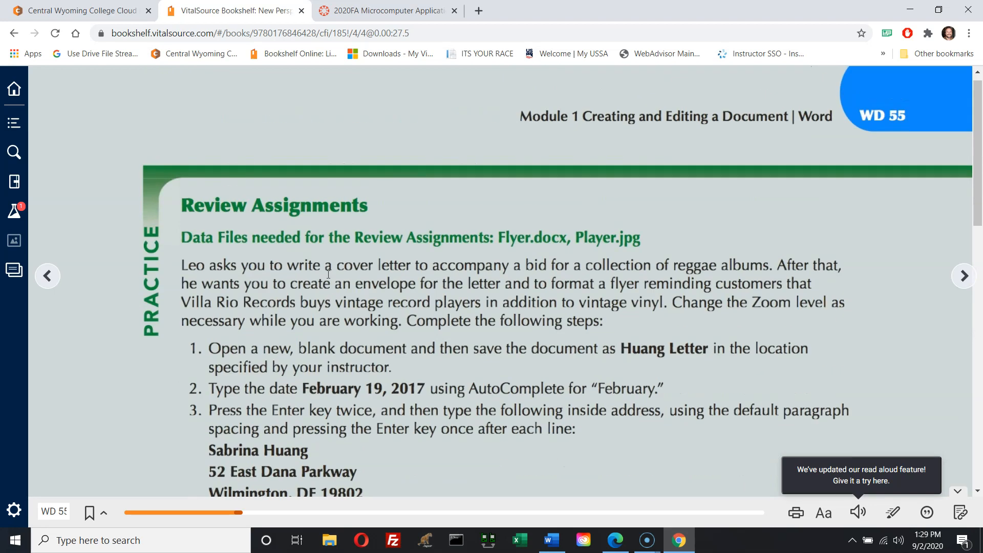
pyautogui.scroll(-8, 329, 274)
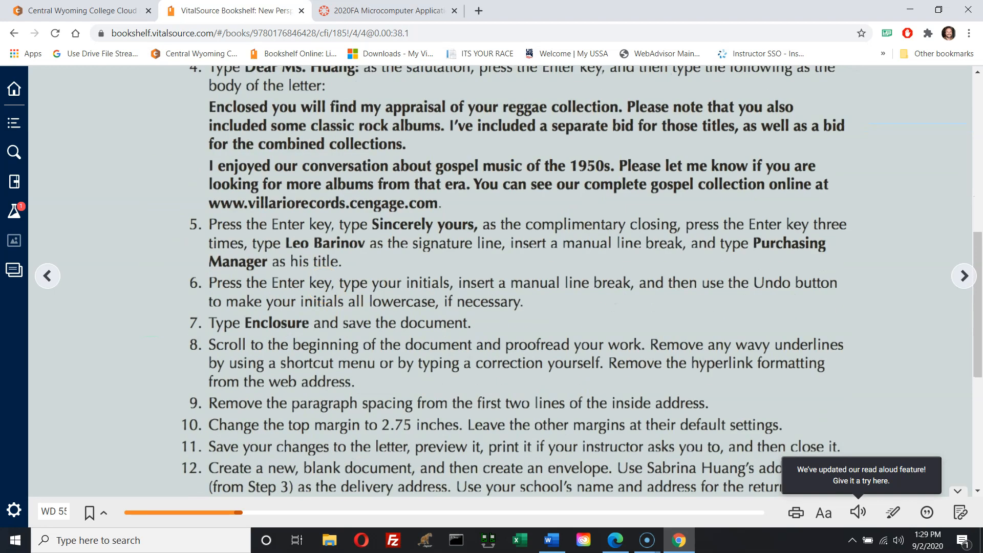
# - Read Review Assignments steps 18 to 29 on page WD 56, and go back to page WD 54
pyautogui.click(964, 277)
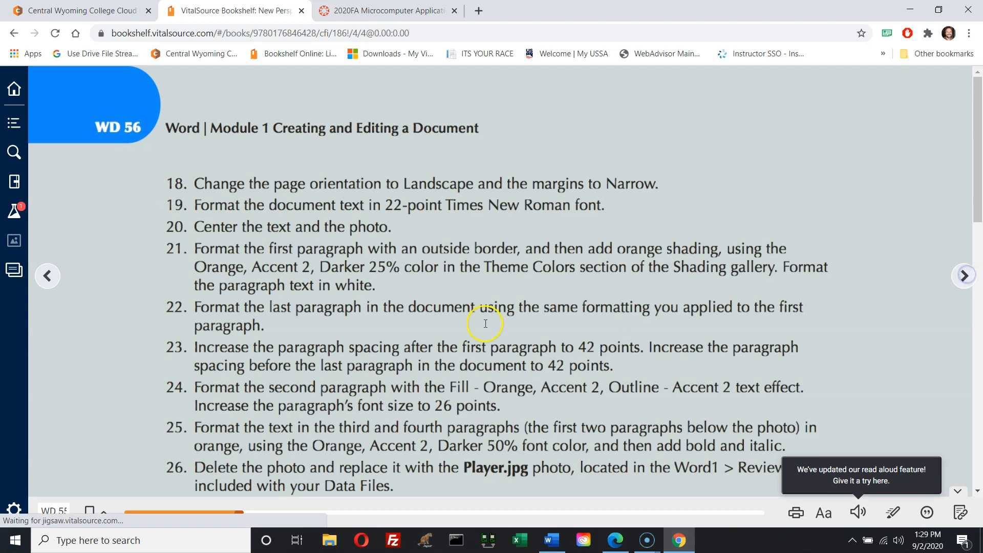
pyautogui.scroll(-5, 281, 308)
pyautogui.scroll(5, 280, 307)
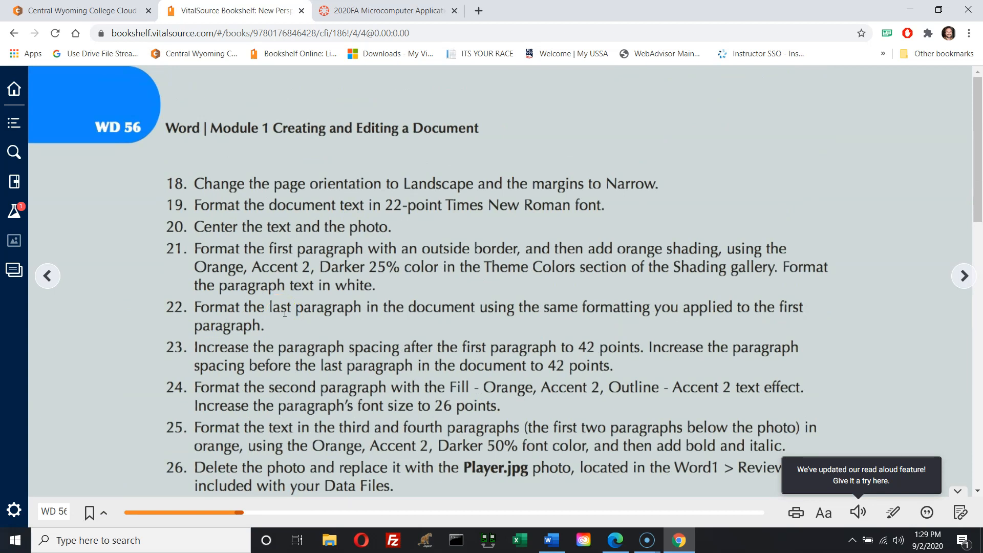
pyautogui.scroll(-5, 285, 314)
pyautogui.scroll(5, 284, 315)
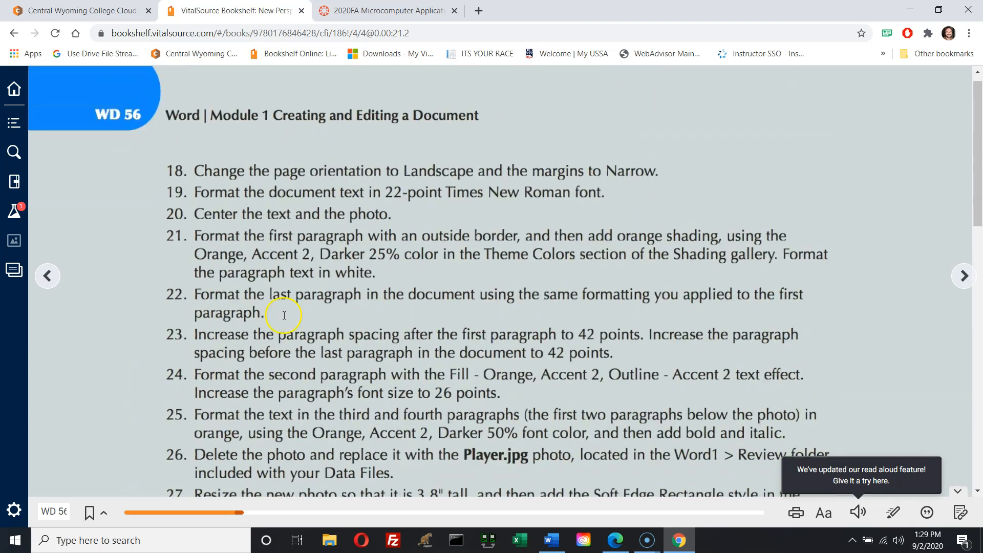
pyautogui.scroll(-4, 284, 315)
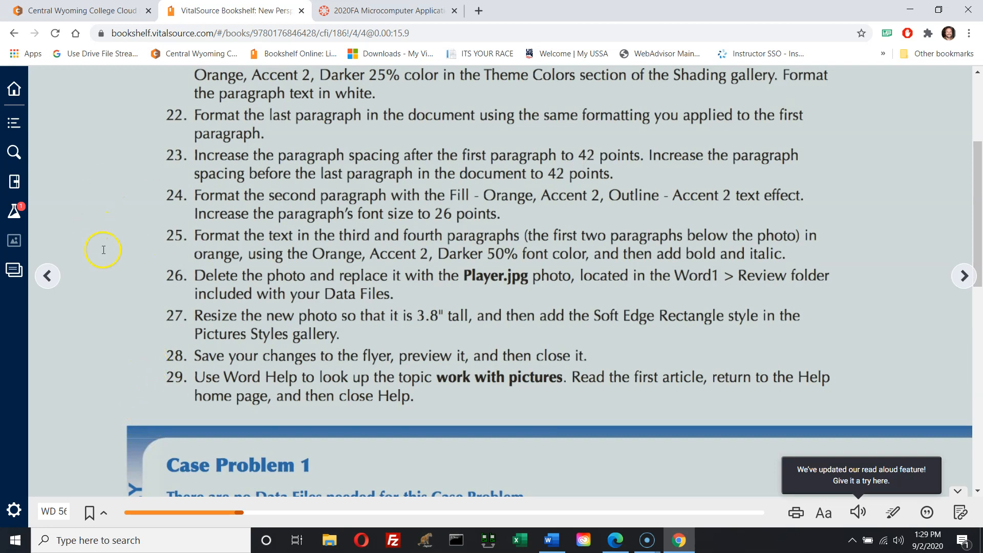
pyautogui.click(54, 280)
pyautogui.click(47, 276)
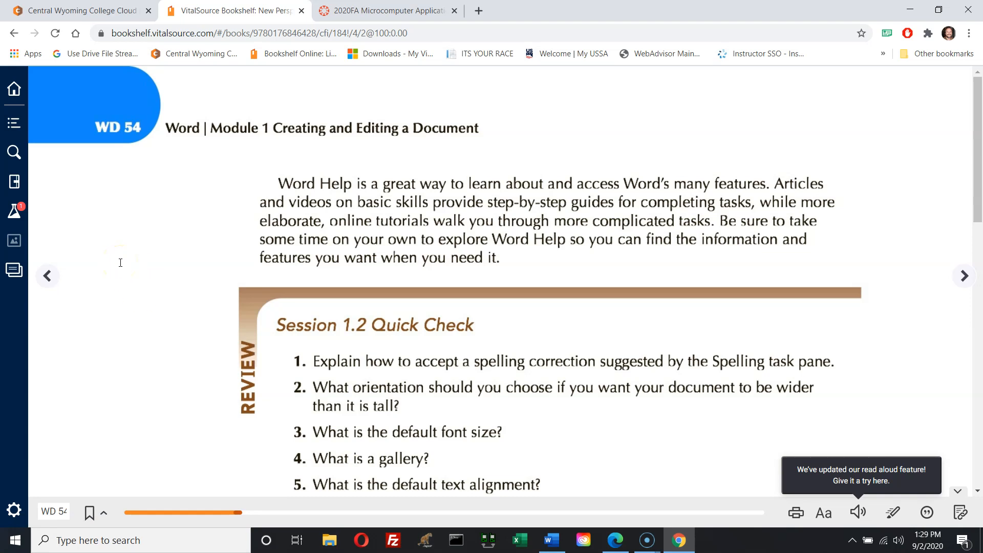
# - Switch to the Canvas course and open the Week 2 Word Tutorial Module 1 assignment to check which files to submit
pyautogui.click(389, 11)
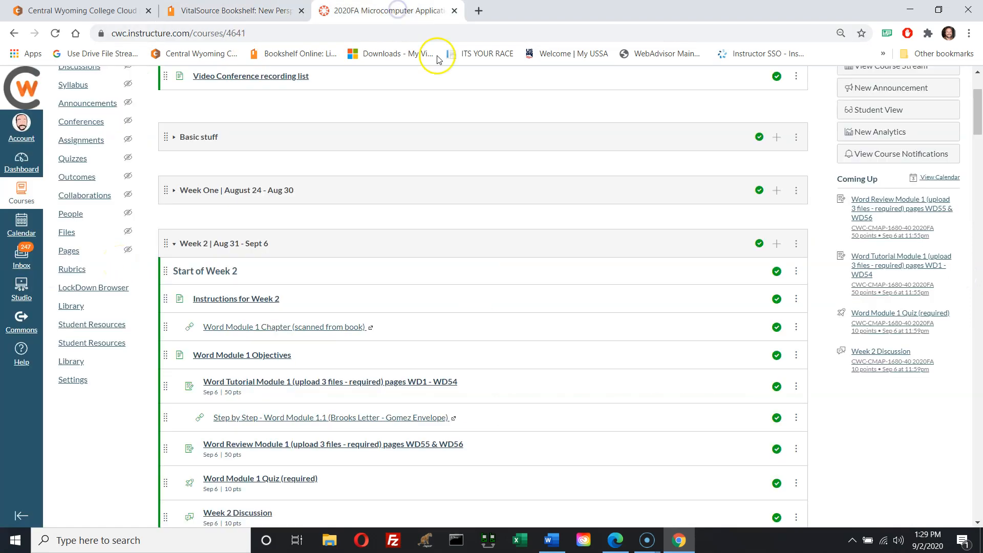
pyautogui.scroll(3, 735, 230)
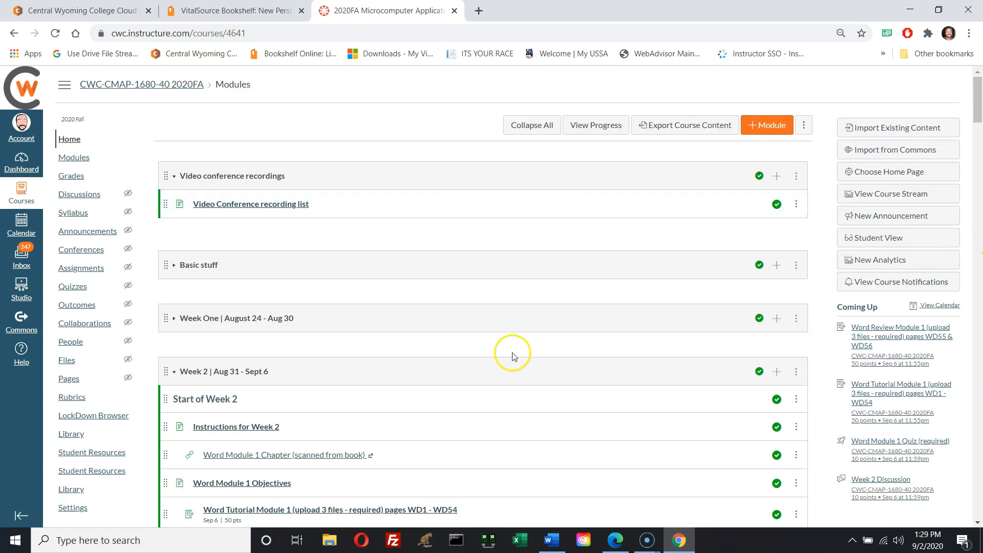
pyautogui.scroll(-6, 512, 356)
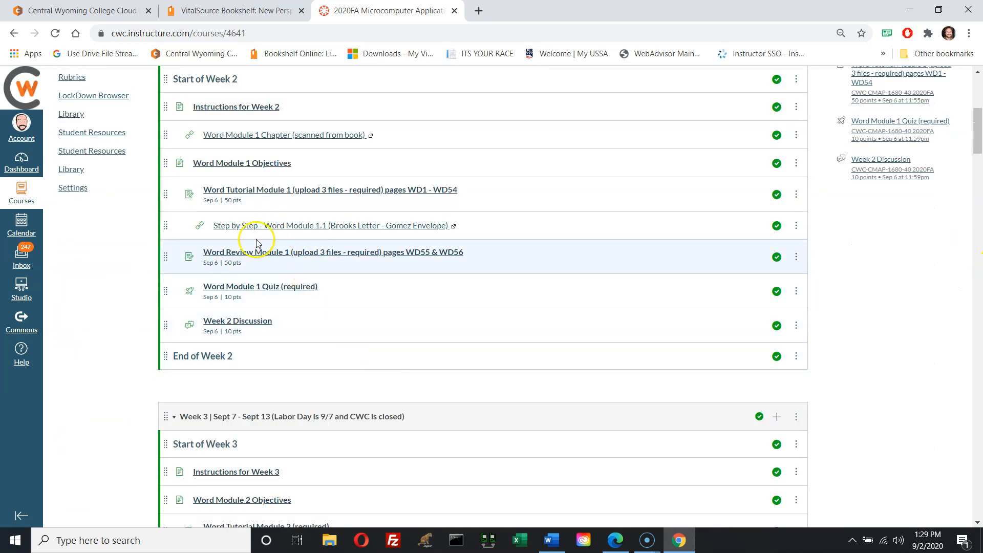
pyautogui.click(463, 190)
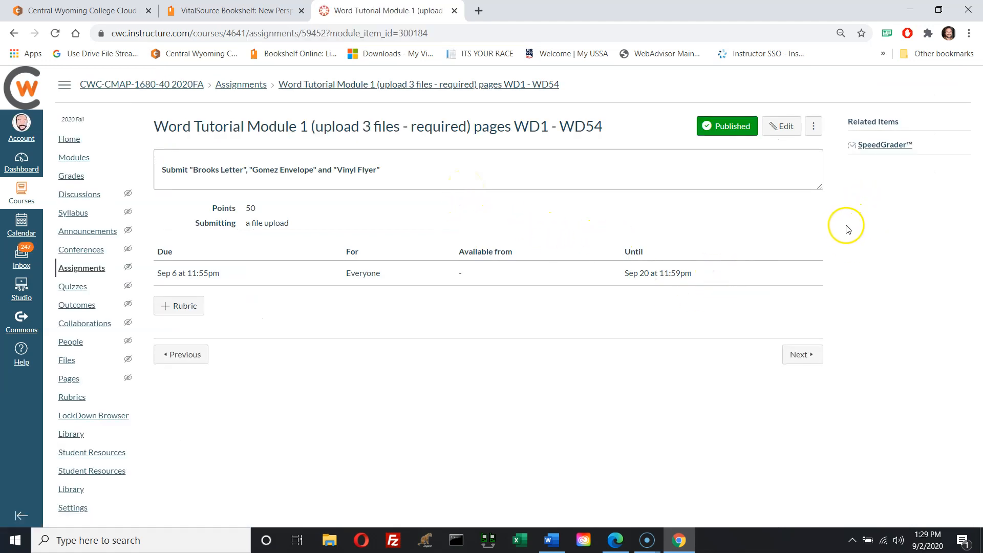
# - Return to the course modules, enter Student View, and show the Week 2 assignments
pyautogui.click(153, 83)
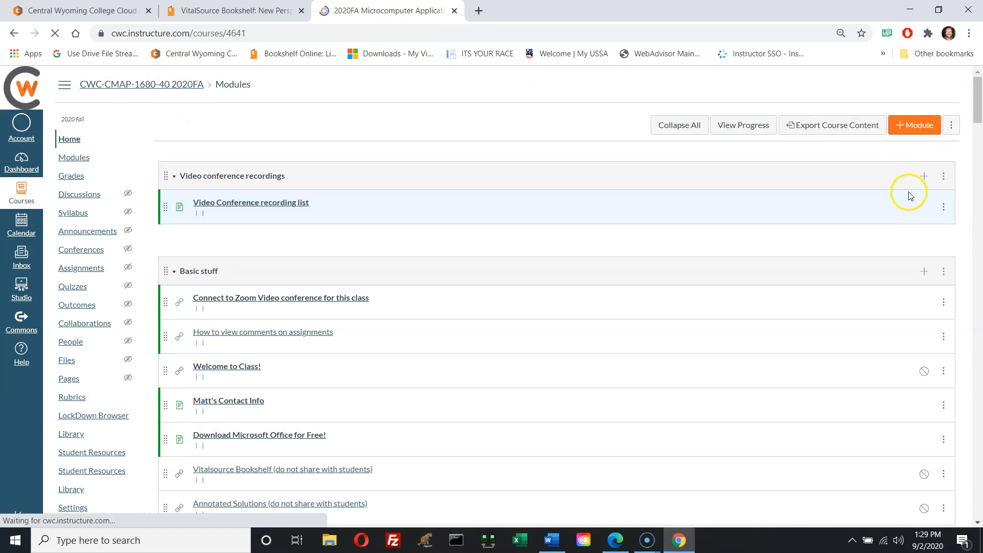
pyautogui.click(879, 238)
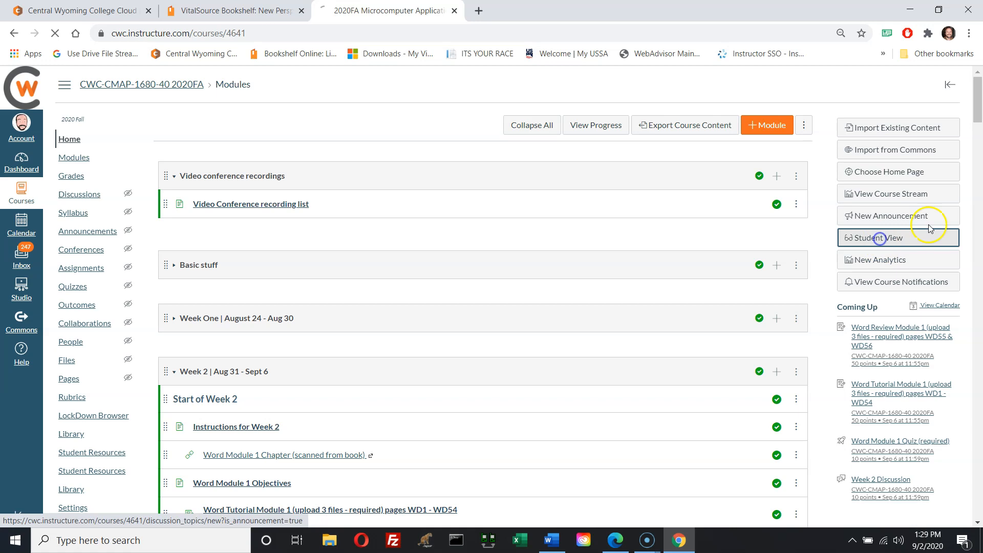
pyautogui.scroll(-5, 257, 392)
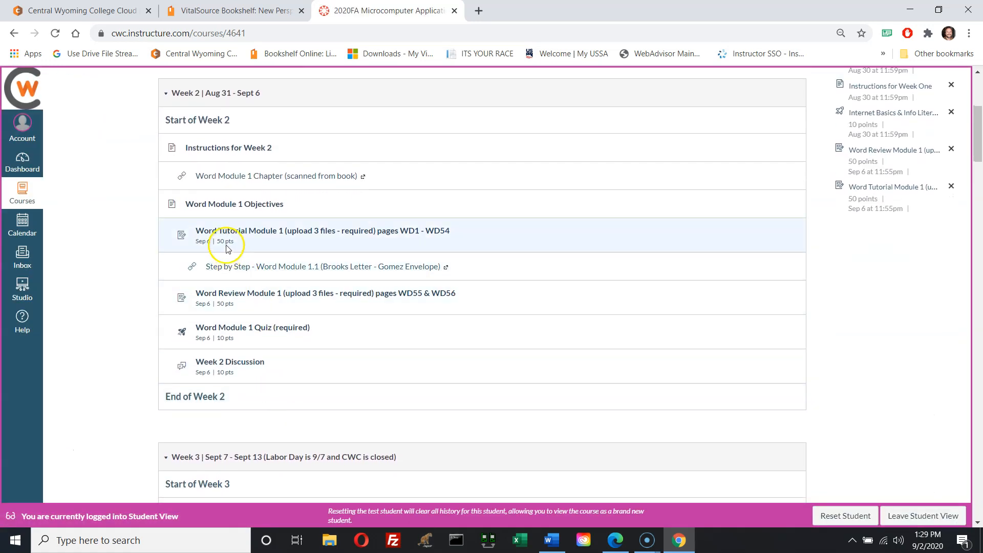
# - Start a submission for the Word Tutorial Module 1 assignment and attach mrh Brooks Letter.docx from the Word1 Module folder of CMAP 1680-40 Fall 2020
pyautogui.click(364, 232)
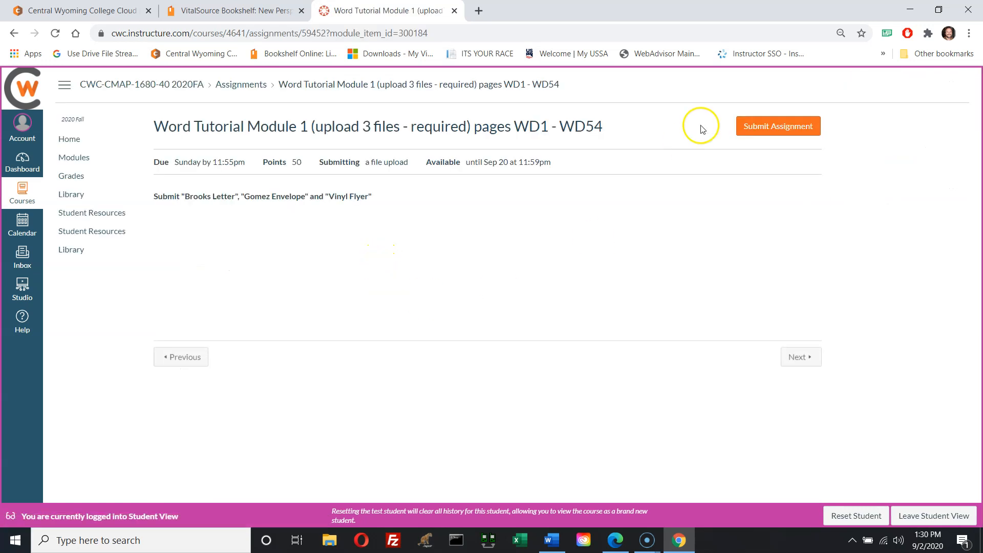
pyautogui.click(757, 126)
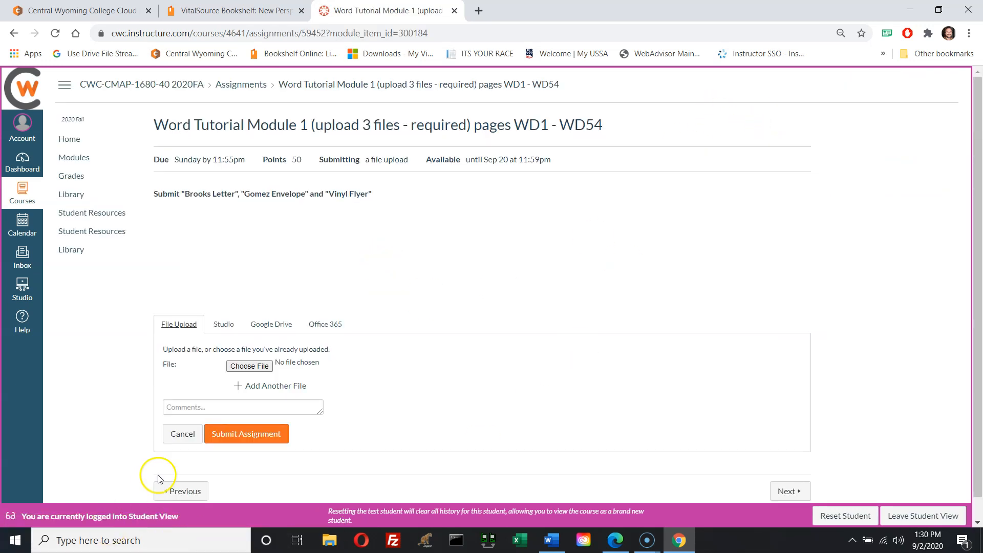
pyautogui.click(249, 367)
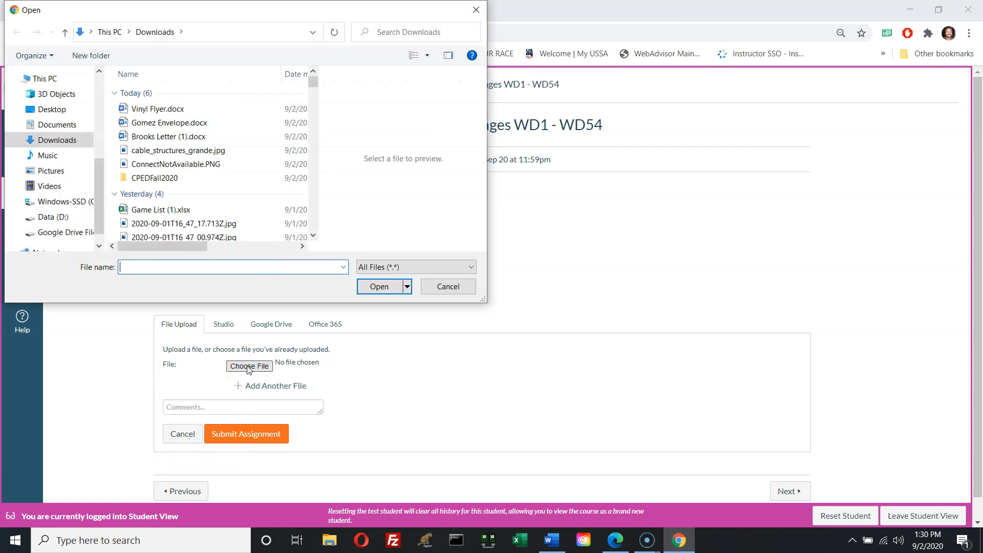
pyautogui.click(101, 82)
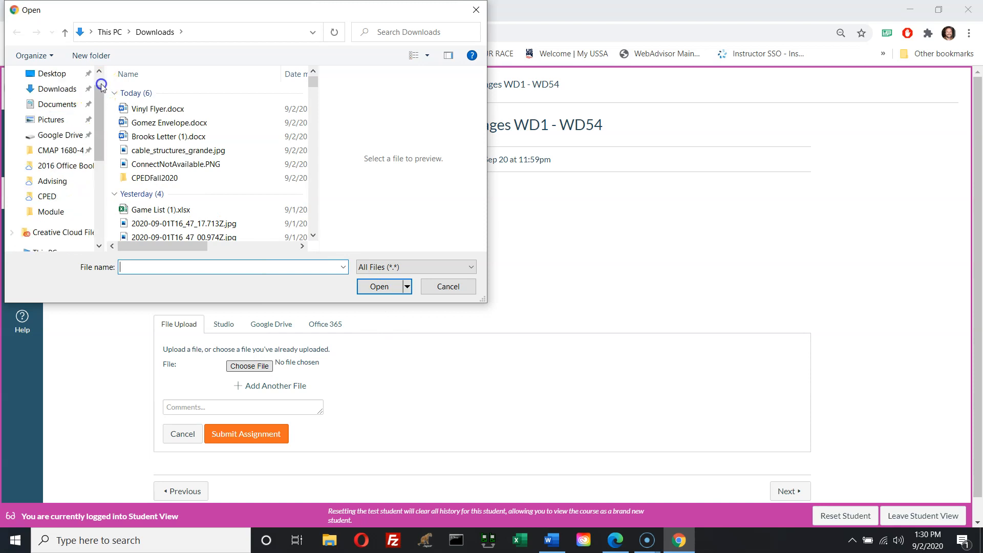
pyautogui.click(80, 150)
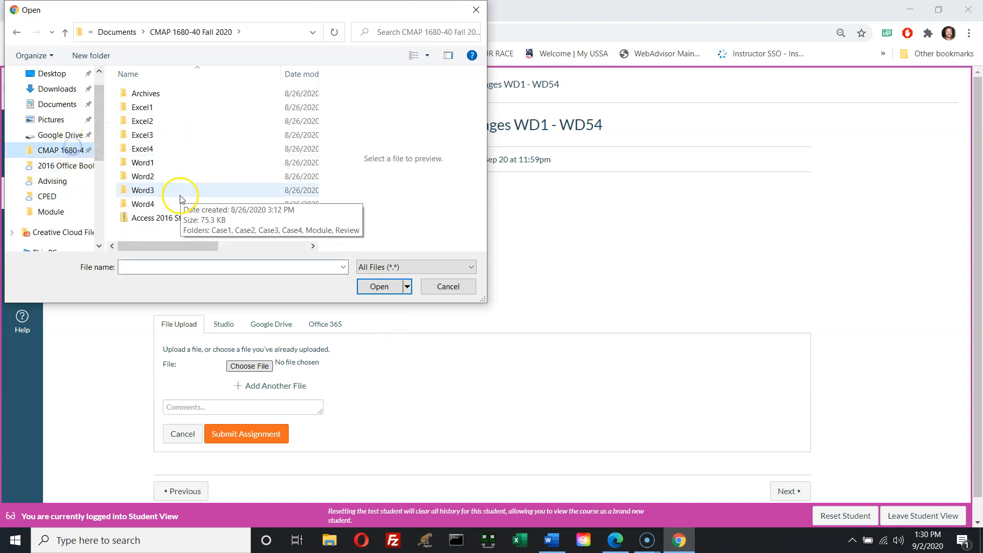
pyautogui.doubleClick(128, 162)
pyautogui.click(147, 148)
pyautogui.doubleClick(147, 148)
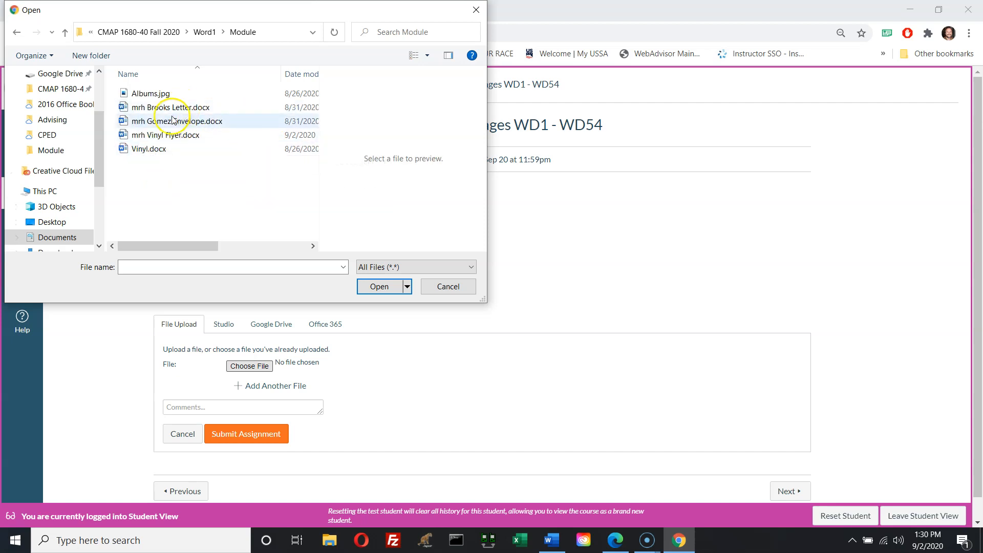
pyautogui.click(140, 109)
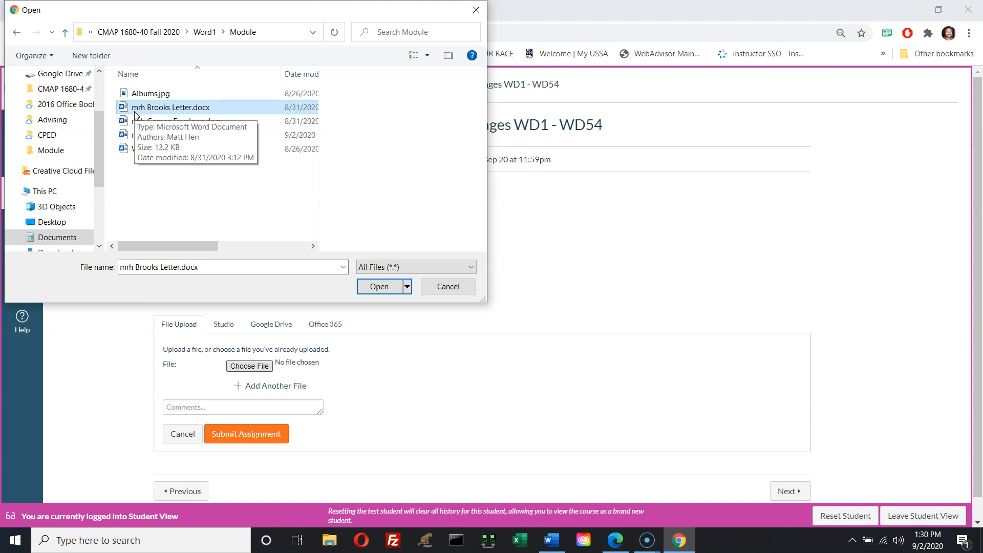
pyautogui.click(376, 287)
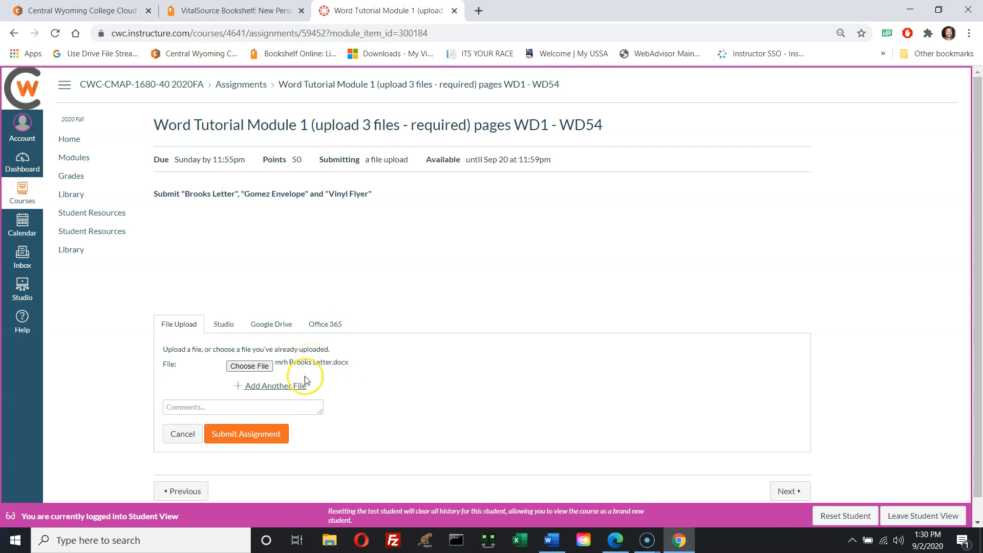
# - Add mrh Gomez Envelope.docx and mrh Vinyl Flyer.docx from the same folder as the second and third upload files
pyautogui.click(269, 387)
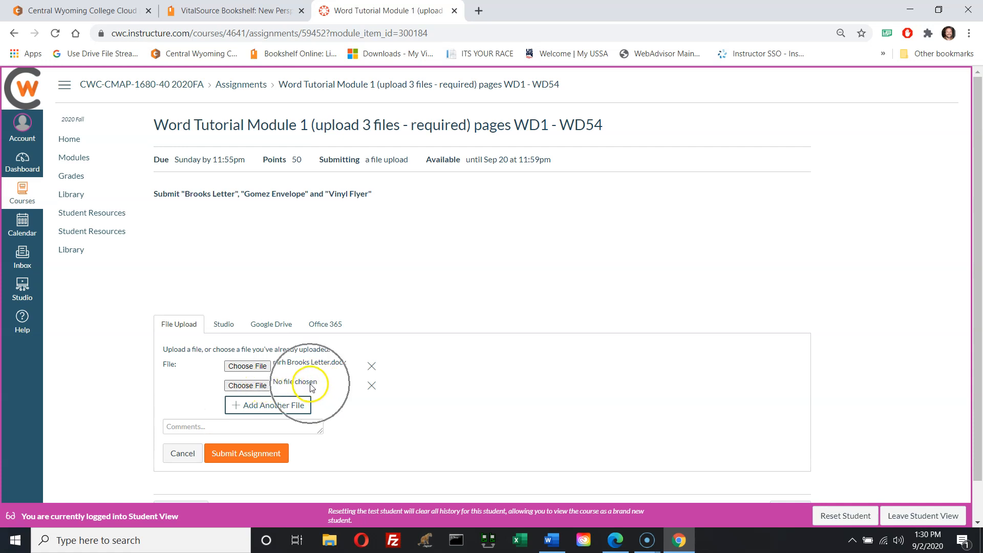
pyautogui.click(256, 385)
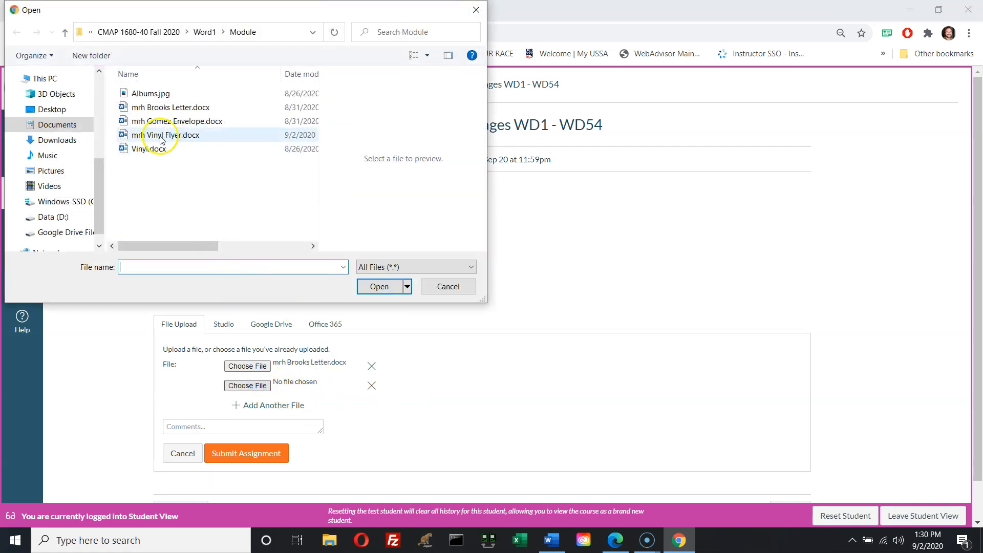
pyautogui.click(165, 125)
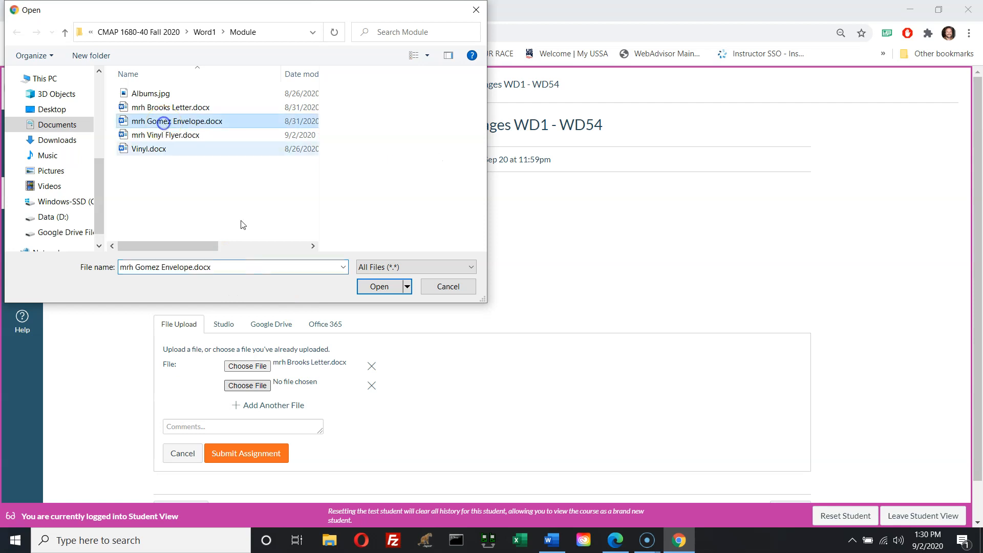
pyautogui.doubleClick(137, 120)
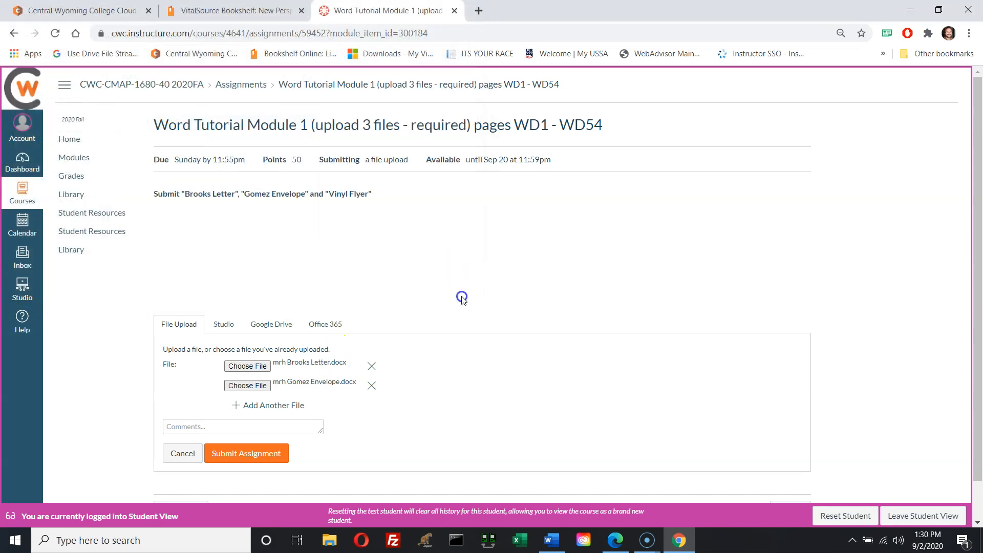
pyautogui.click(273, 405)
pyautogui.click(262, 404)
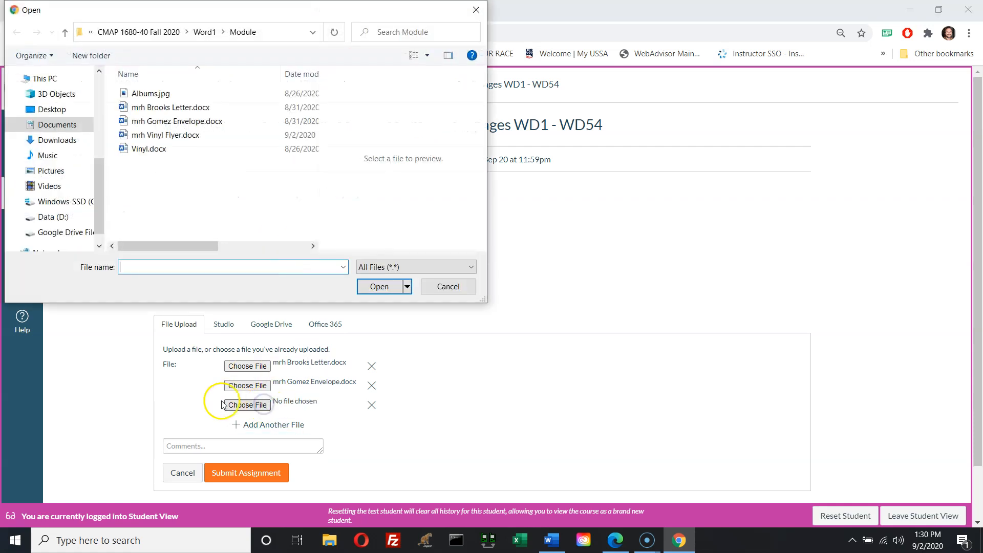
pyautogui.doubleClick(146, 135)
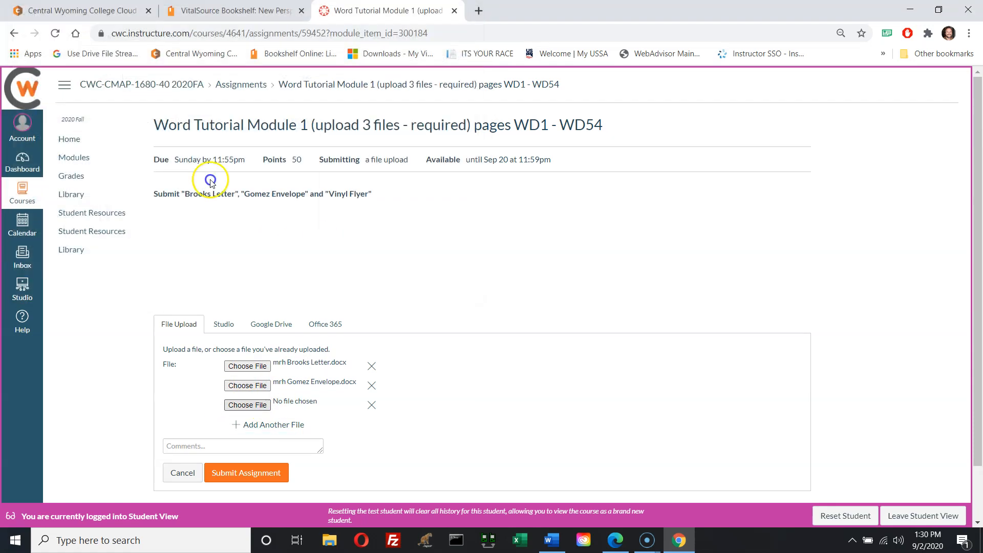
# - Add a comment addressed to the instructor, "this is amazing stuff. You must love your job and all of your students very, very much.", and submit the assignment
pyautogui.click(182, 448)
pyautogui.write('W')
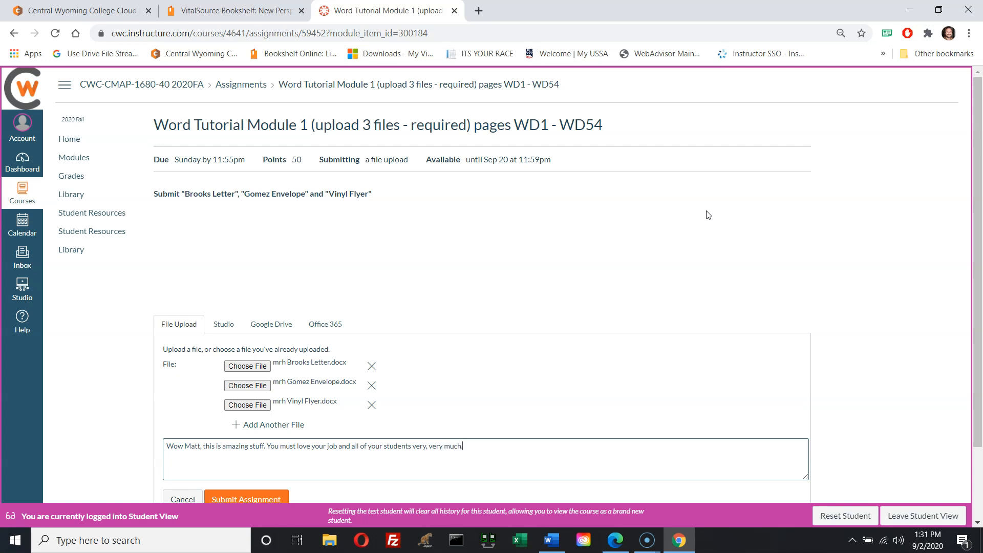
pyautogui.scroll(-2, 681, 272)
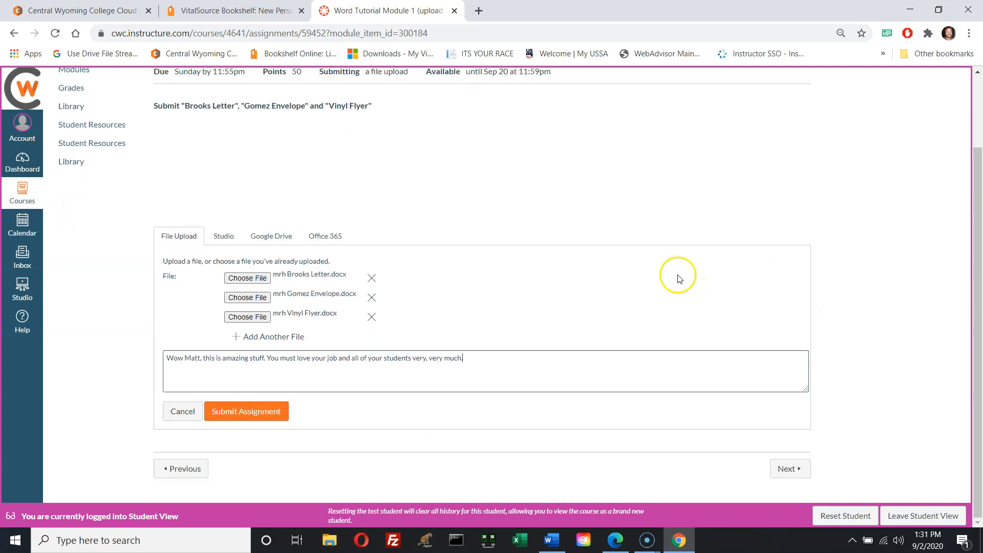
pyautogui.click(264, 413)
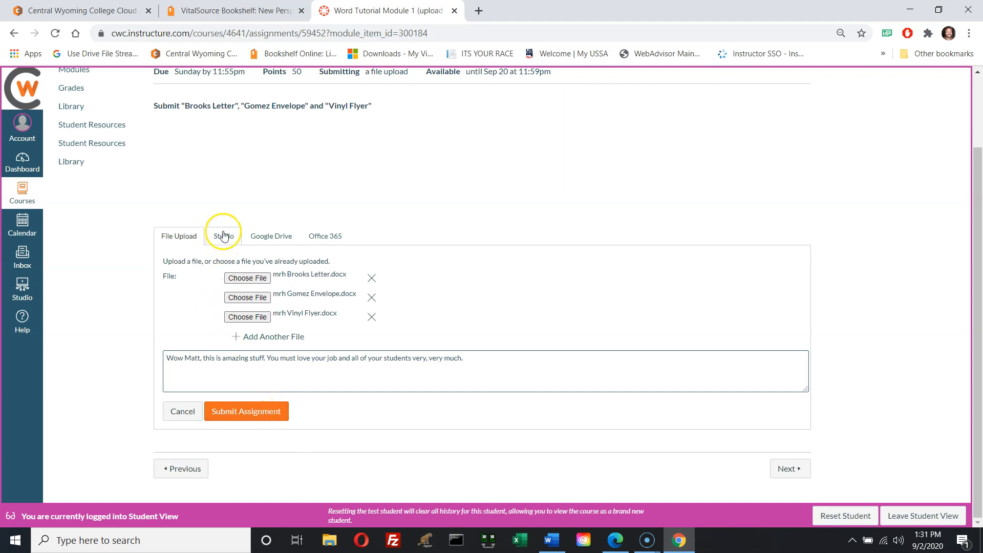
pyautogui.click(267, 244)
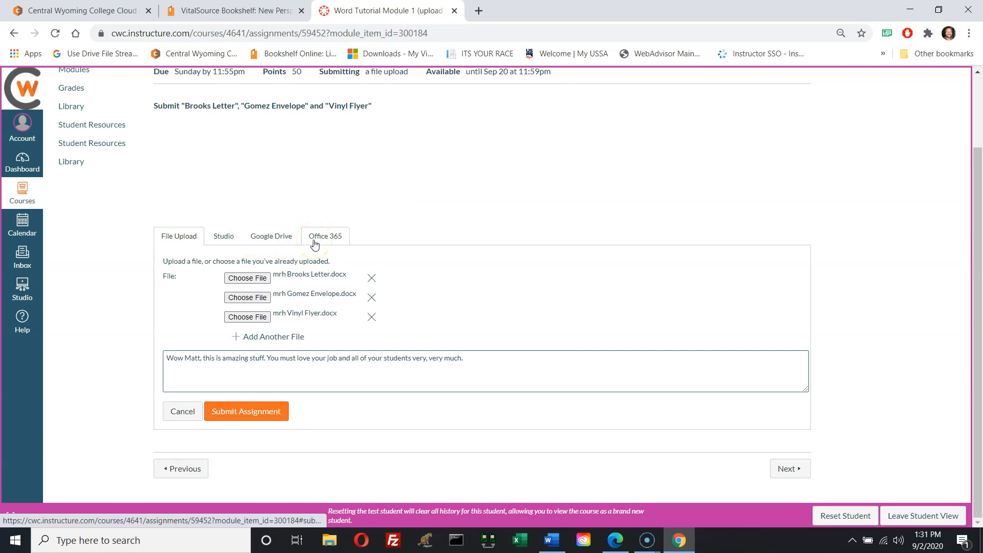
pyautogui.click(482, 363)
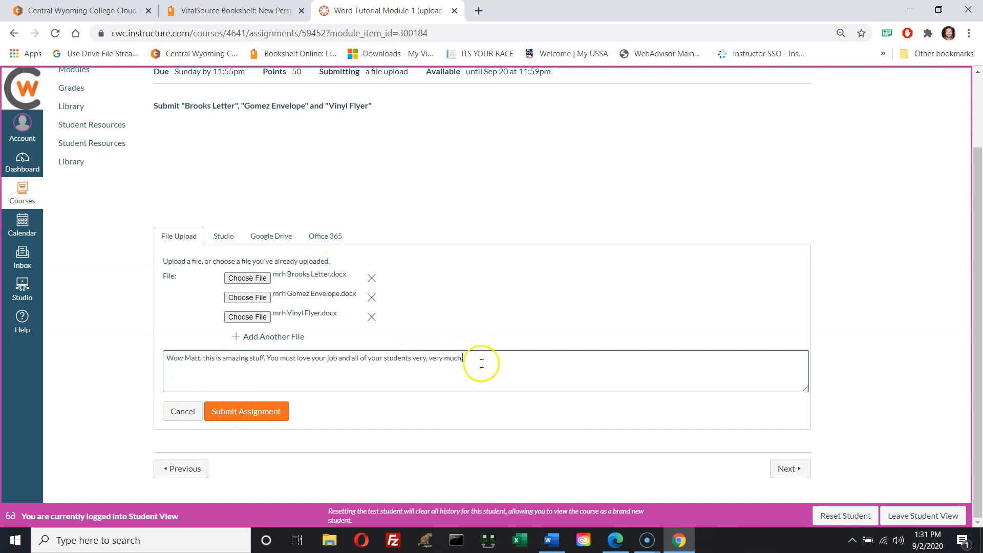
pyautogui.moveTo(481, 363); pyautogui.dragTo(113, 367)
pyautogui.click(251, 413)
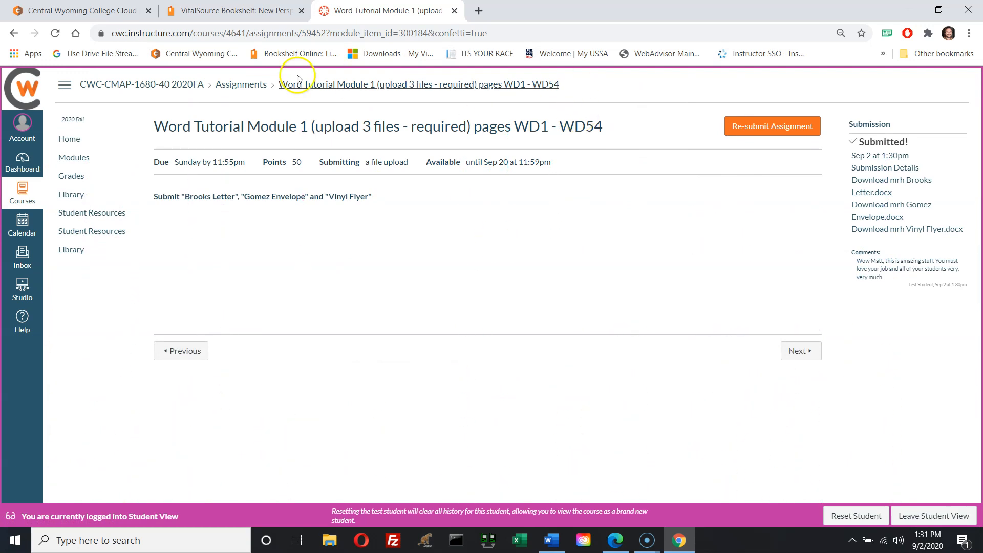
# - Open Gmail from the college portal, read the Test Student submission notification for Word Tutorial Module 1, and return to the inbox
pyautogui.click(64, 11)
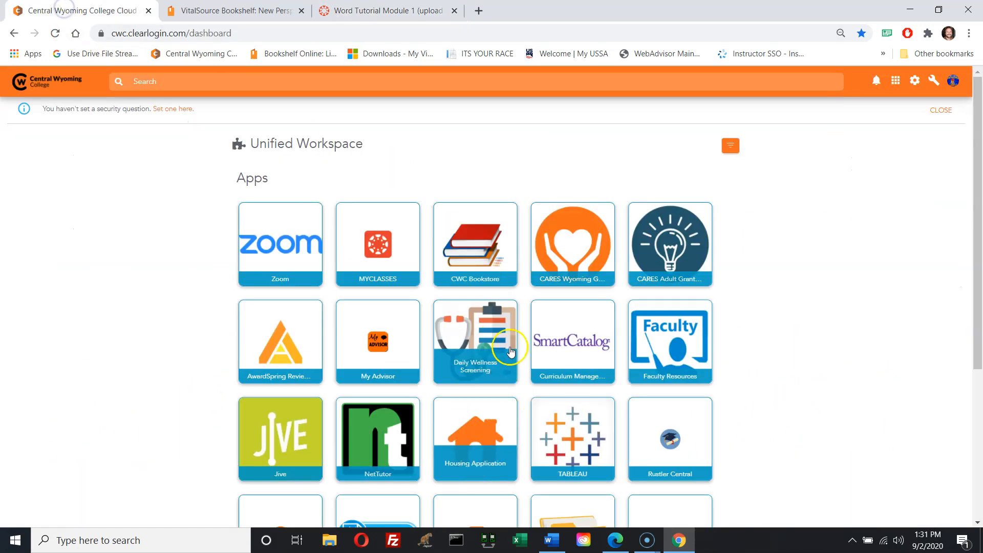
pyautogui.scroll(-5, 510, 351)
pyautogui.click(574, 436)
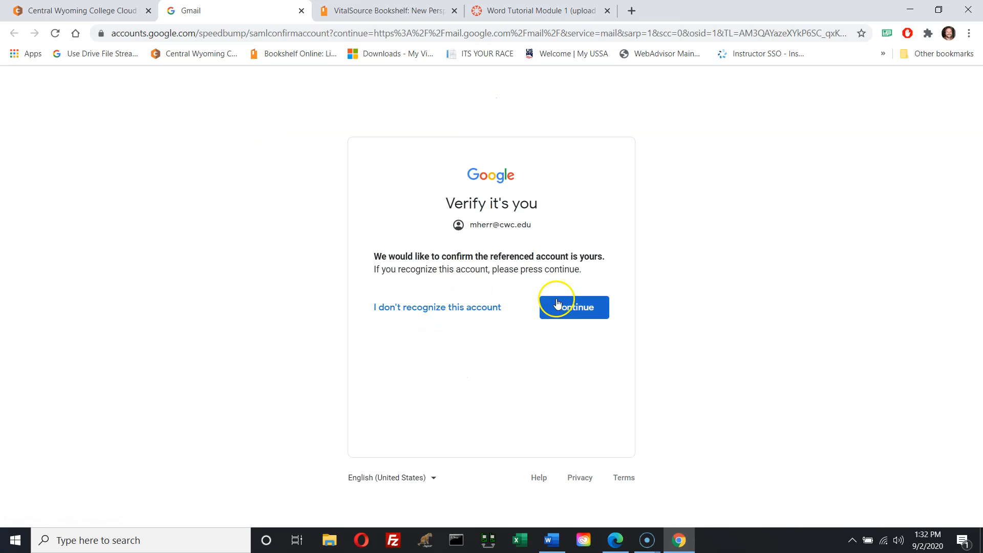
pyautogui.click(559, 305)
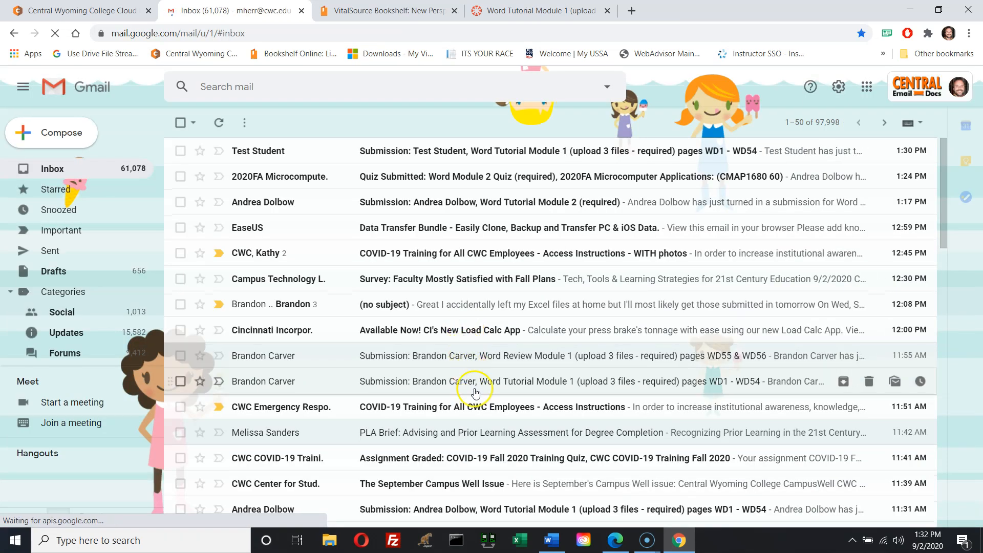
pyautogui.click(368, 151)
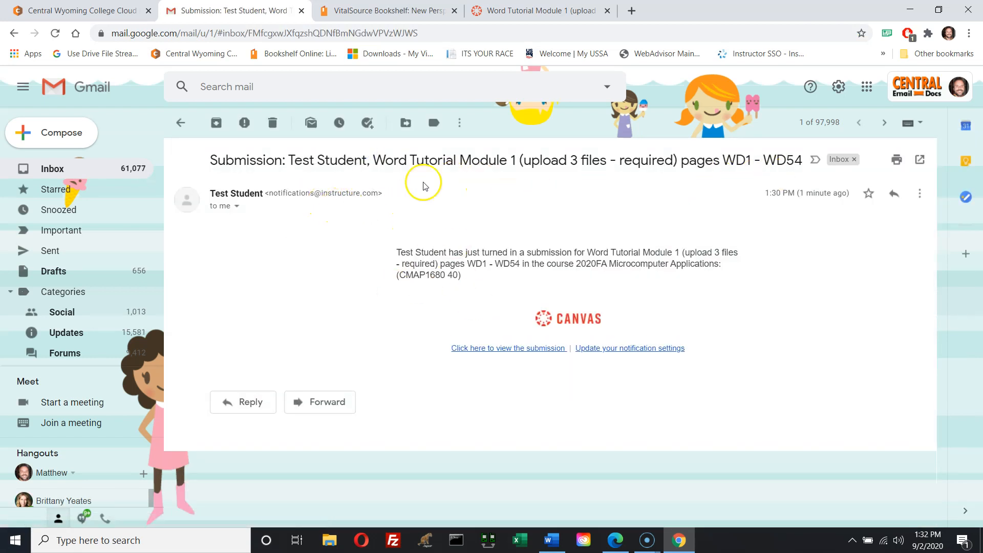
pyautogui.moveTo(288, 161); pyautogui.dragTo(372, 162)
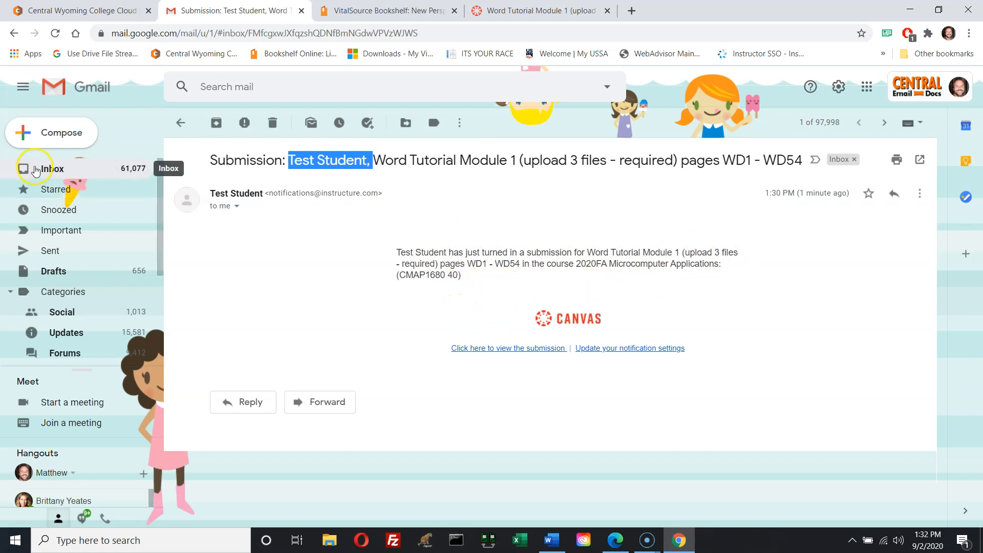
pyautogui.click(36, 169)
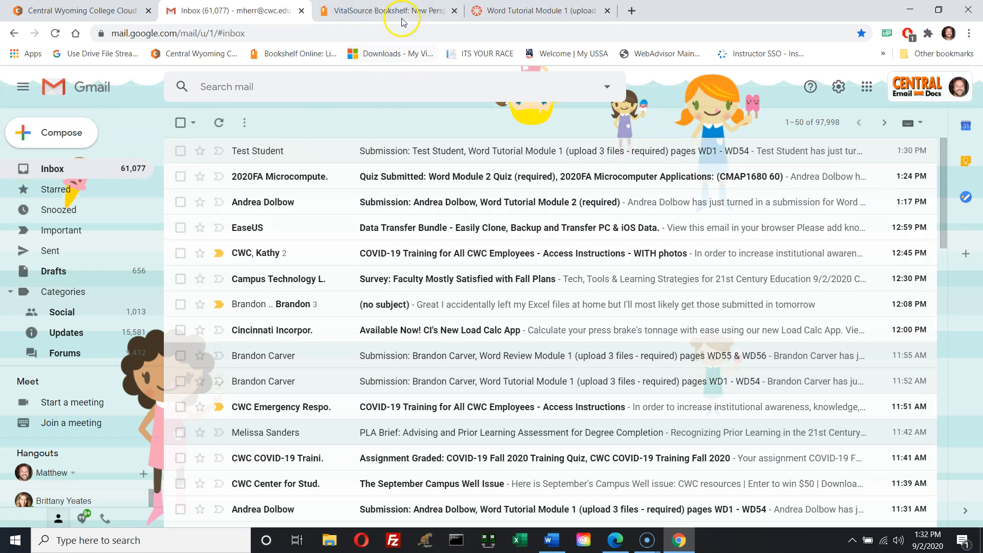
# - Switch back to the Canvas assignment, leave Student View, and open the Test Student's submission in SpeedGrader
pyautogui.click(524, 11)
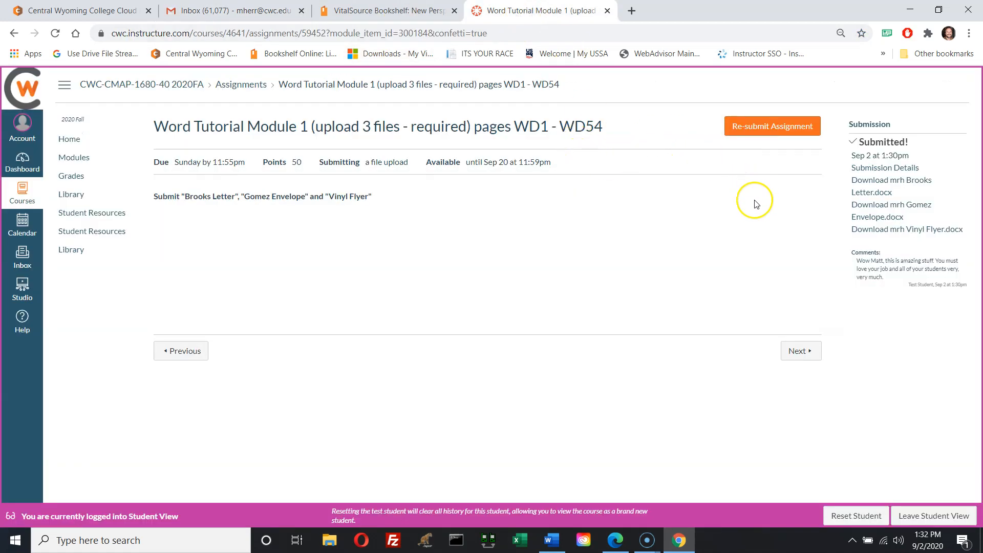
pyautogui.click(932, 518)
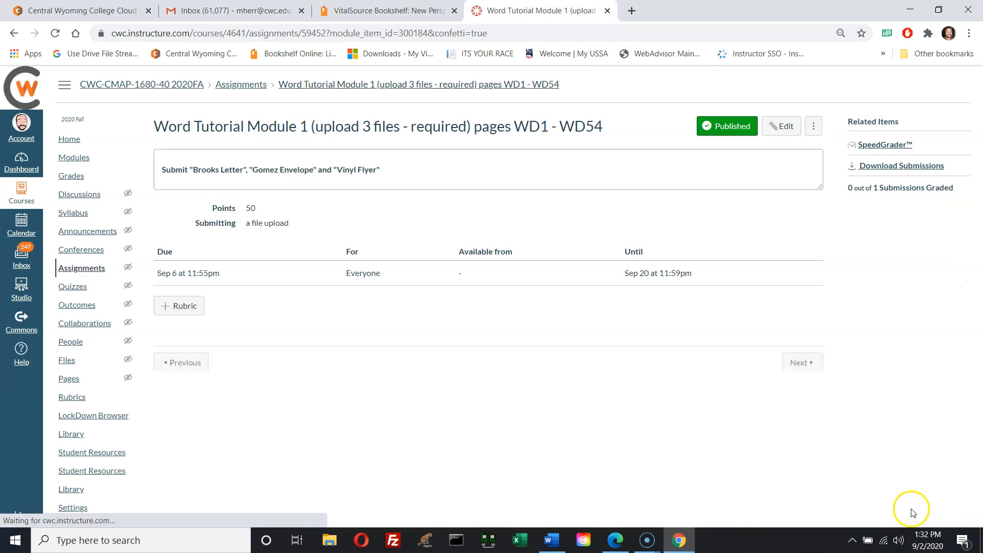
pyautogui.click(881, 146)
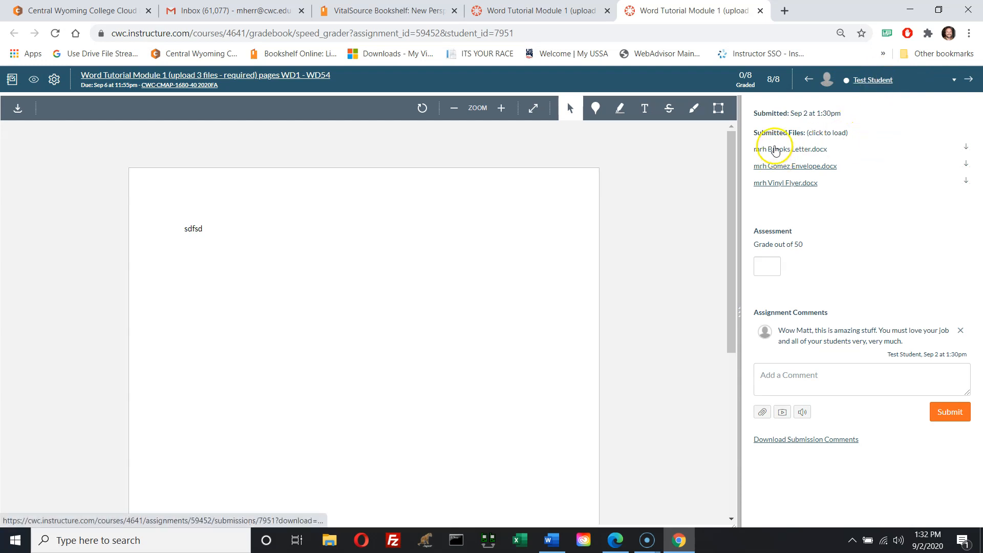
# - Draw a box annotation around the text in mrh Brooks Letter.docx and attach the comment "This is terrible!"
pyautogui.click(773, 149)
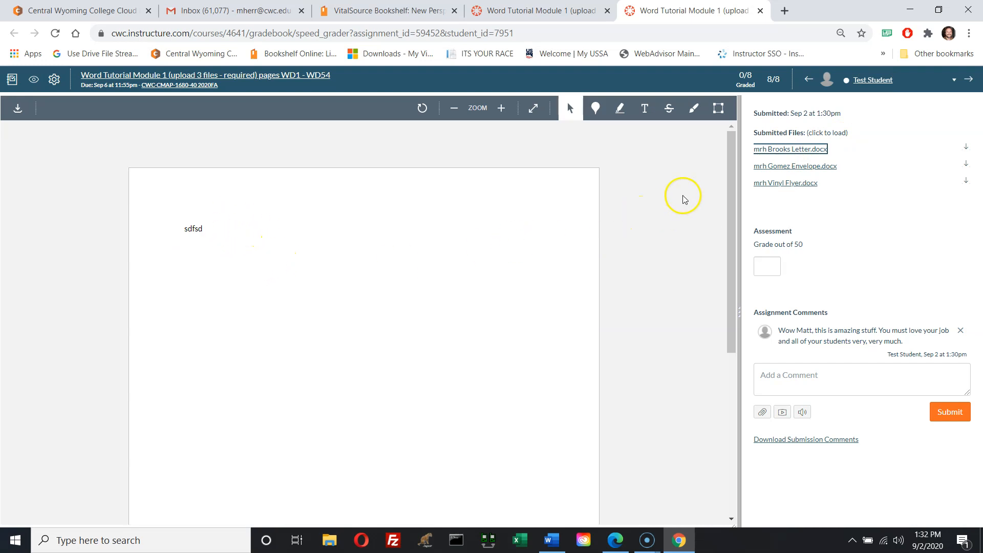
pyautogui.click(719, 108)
pyautogui.moveTo(84, 210); pyautogui.dragTo(476, 322)
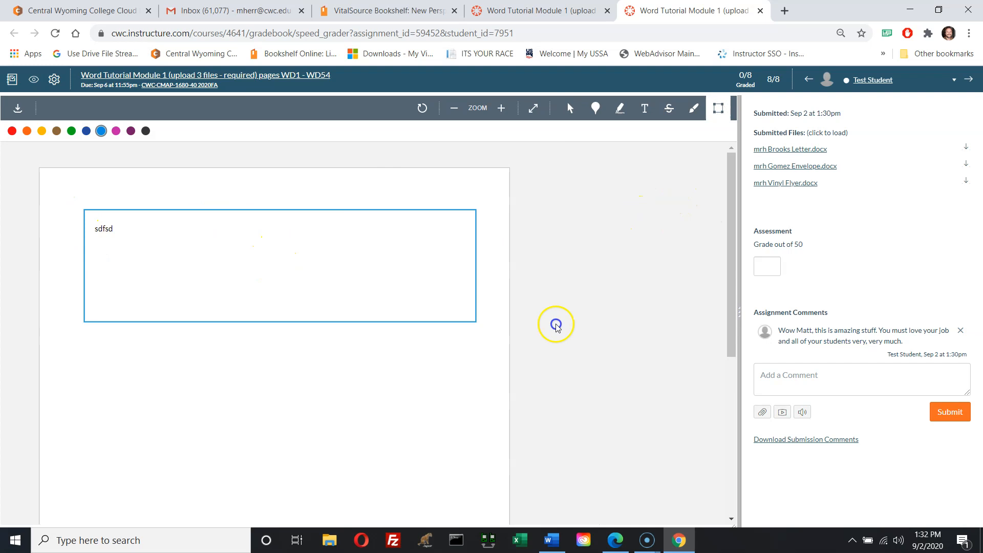
pyautogui.write('This ')
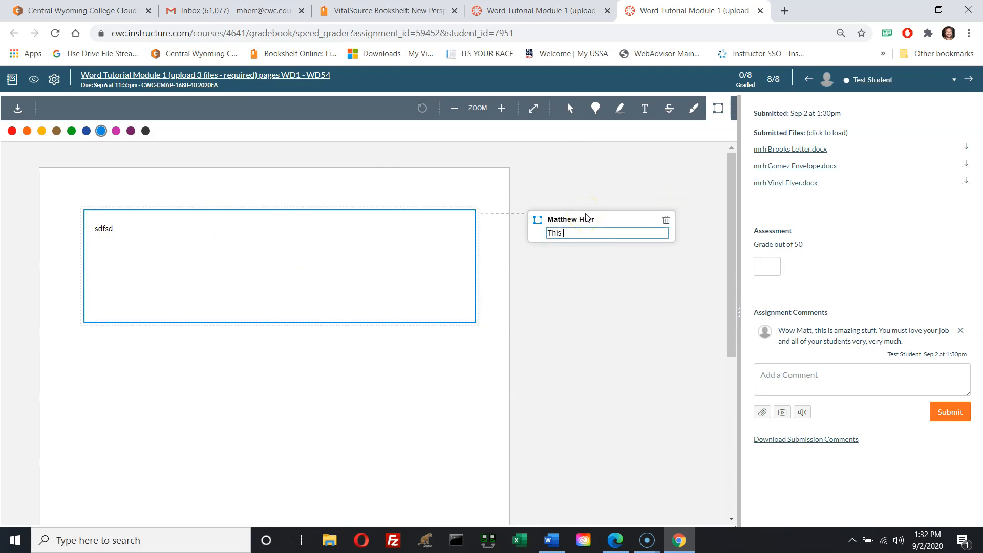
pyautogui.write('is terrible!')
pyautogui.click(657, 308)
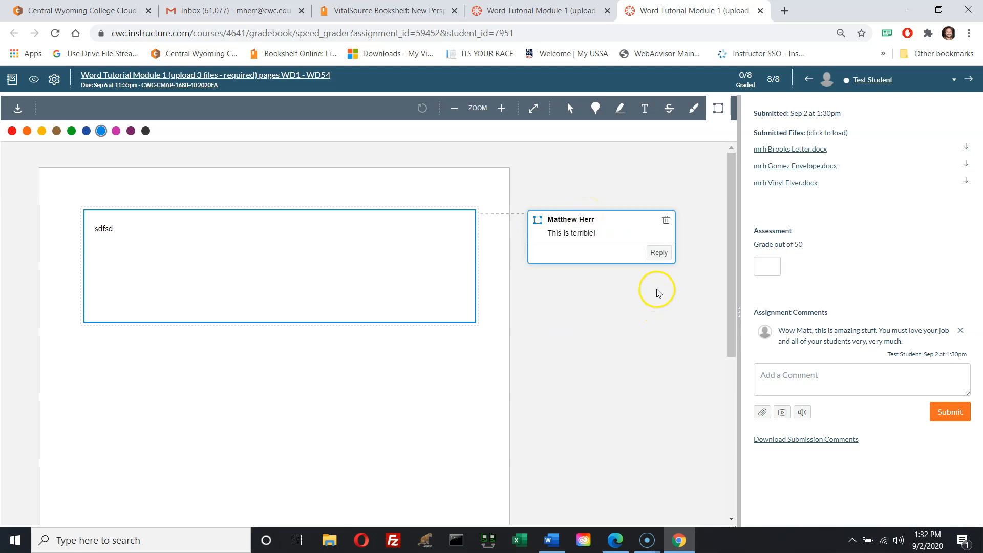
# - Load mrh Gomez Envelope.docx and place a point annotation beside the recipient's name with the comment "This is amazing"
pyautogui.click(791, 167)
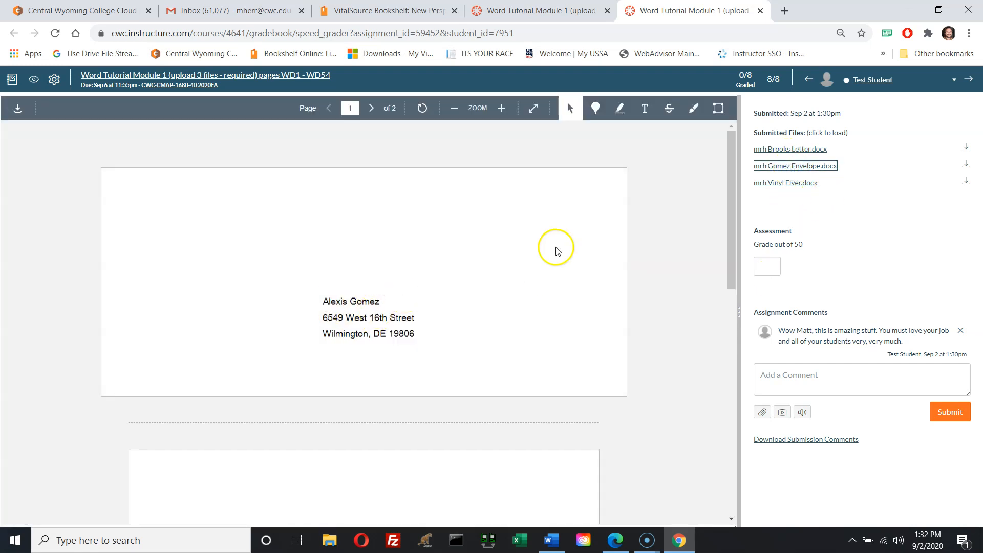
pyautogui.click(598, 110)
pyautogui.click(296, 296)
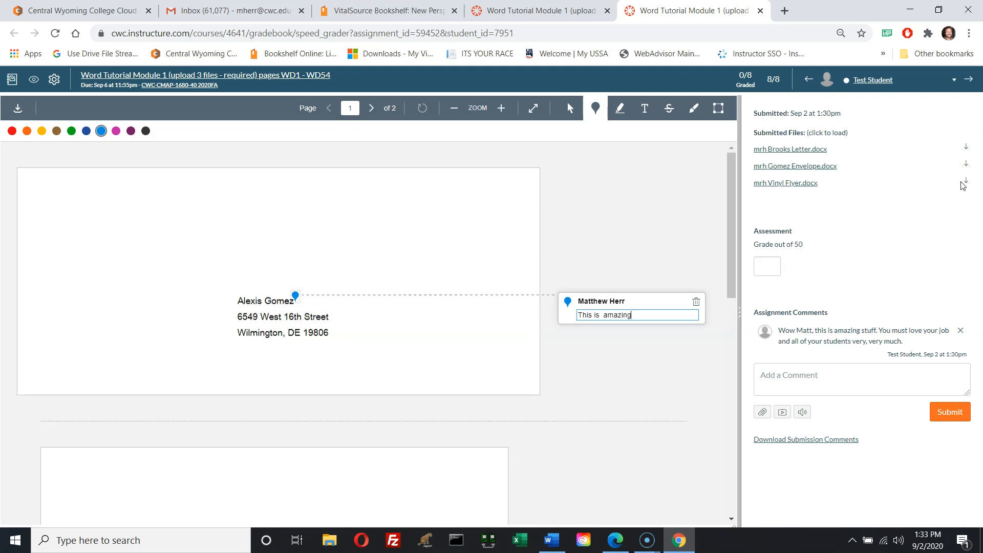
# - Load mrh Vinyl Flyer.docx and draw a box annotation around the records picture with a comment starting "Wow, what a beatiful im"
pyautogui.press('Return')
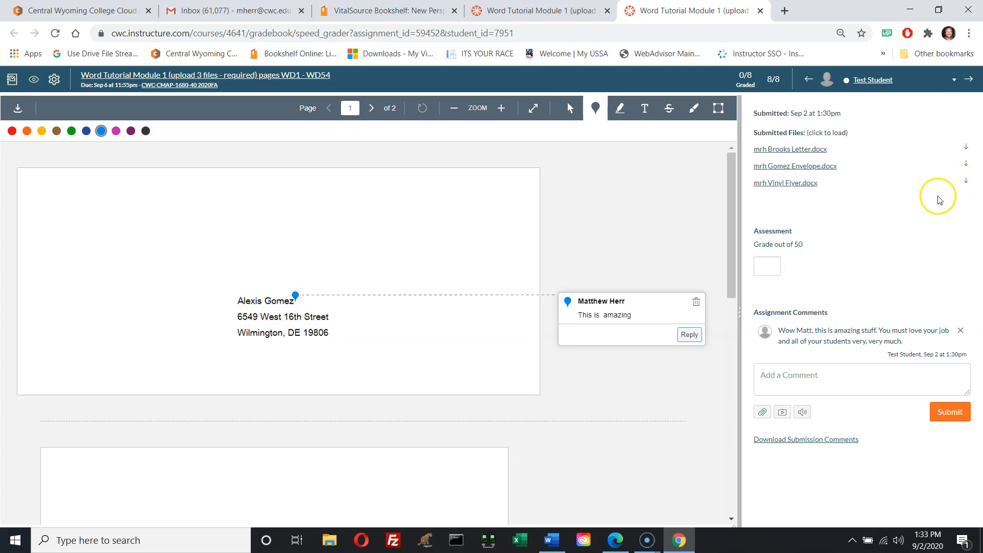
pyautogui.click(799, 183)
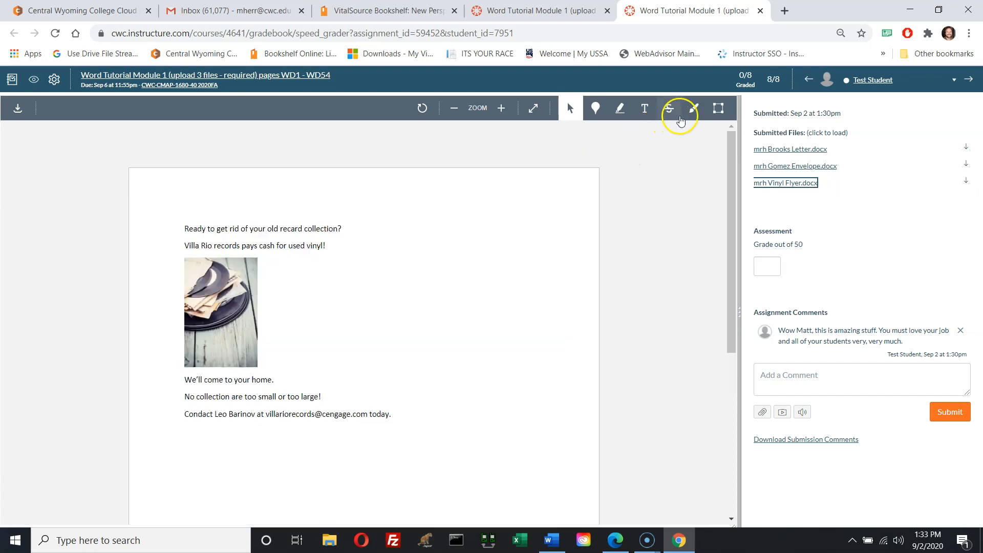
pyautogui.click(718, 108)
pyautogui.moveTo(74, 254)
pyautogui.mouseDown()
pyautogui.moveTo(210, 347)
pyautogui.moveTo(222, 373)
pyautogui.mouseUp()
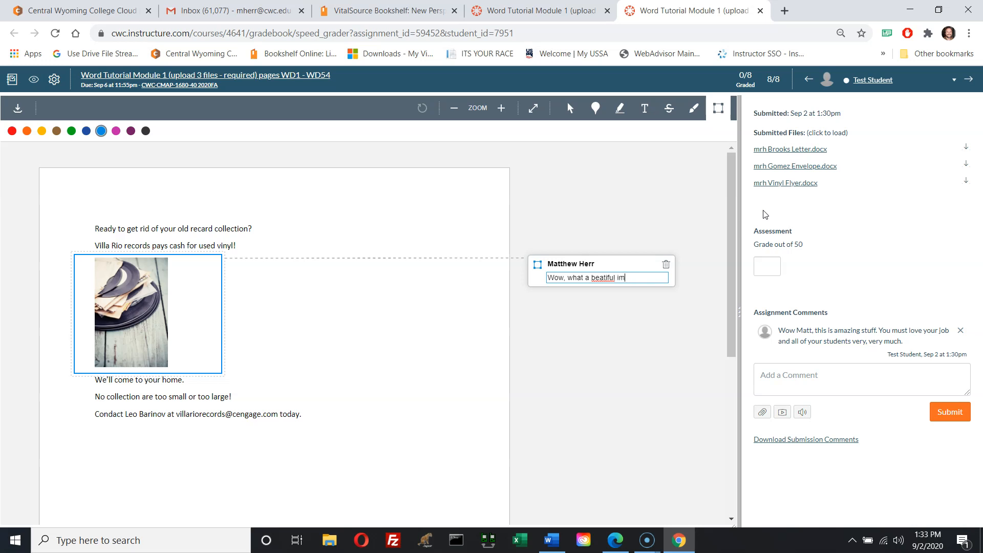
# - Grade the Test Student's submission 50 out of 50, highlight the student's assignment comment, and submit the assessment
pyautogui.click(761, 267)
pyautogui.write('50')
pyautogui.click(871, 264)
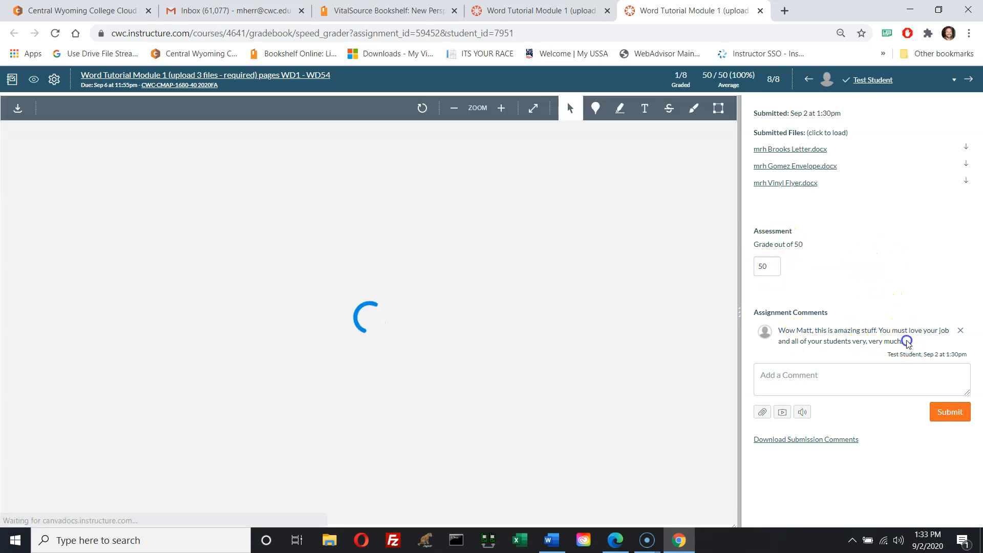
pyautogui.moveTo(903, 341); pyautogui.dragTo(783, 329)
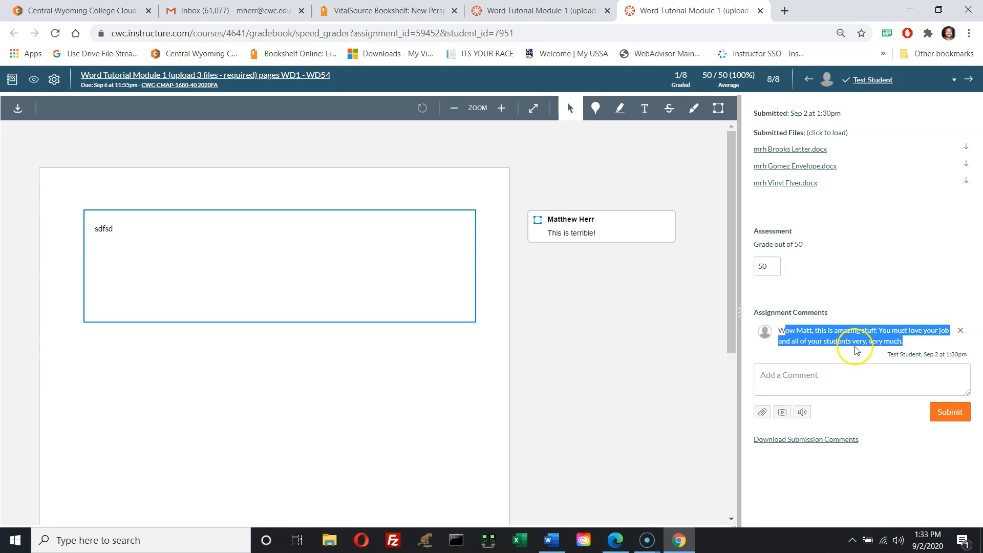
pyautogui.click(949, 410)
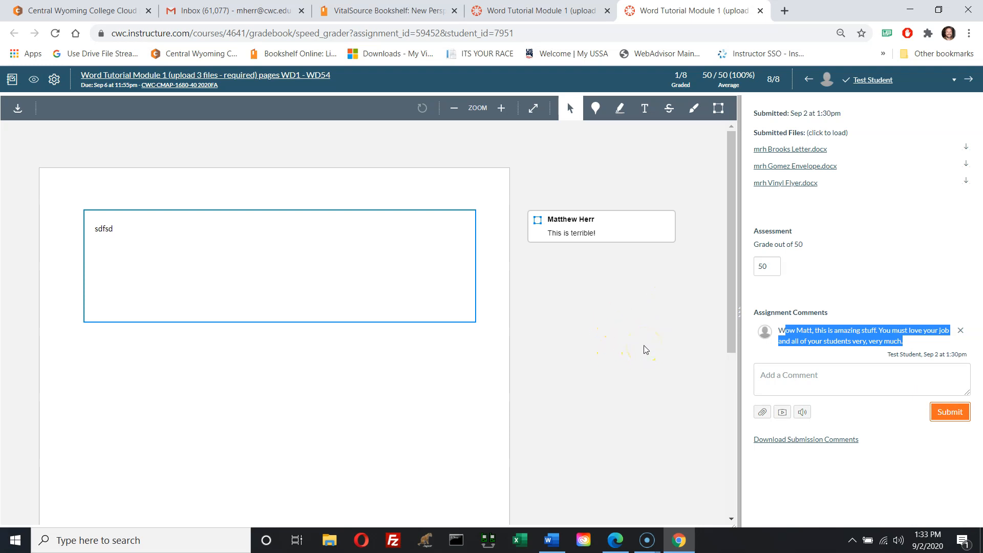
pyautogui.click(646, 540)
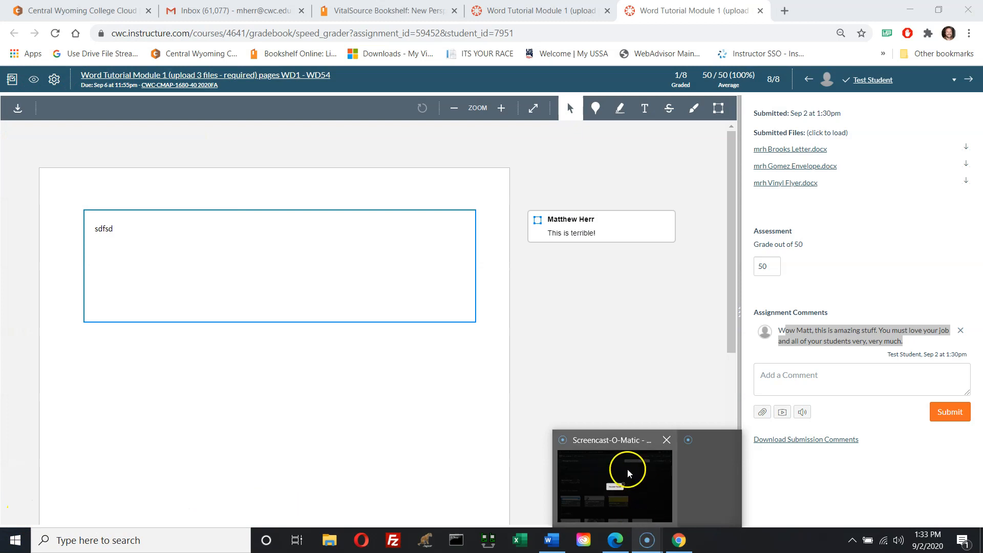
pyautogui.click(489, 363)
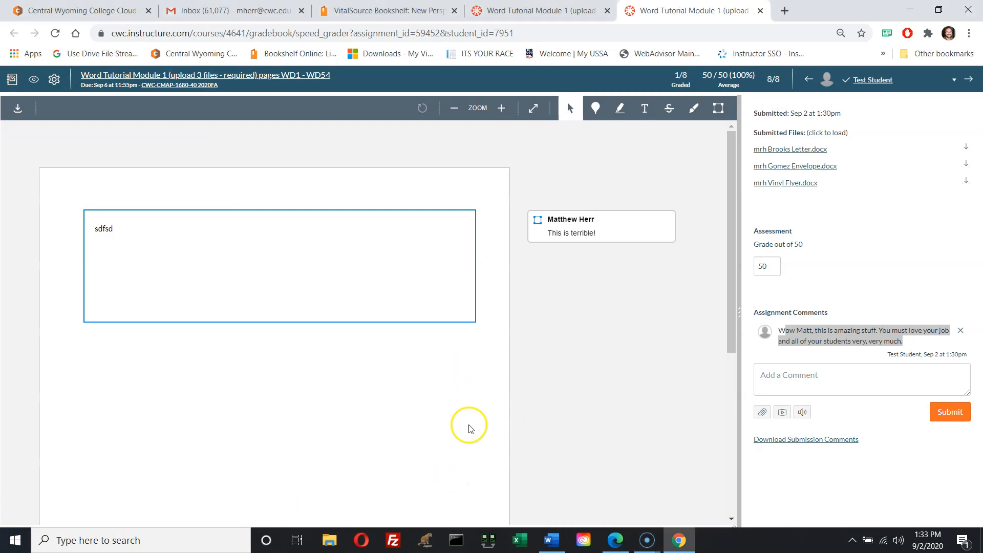